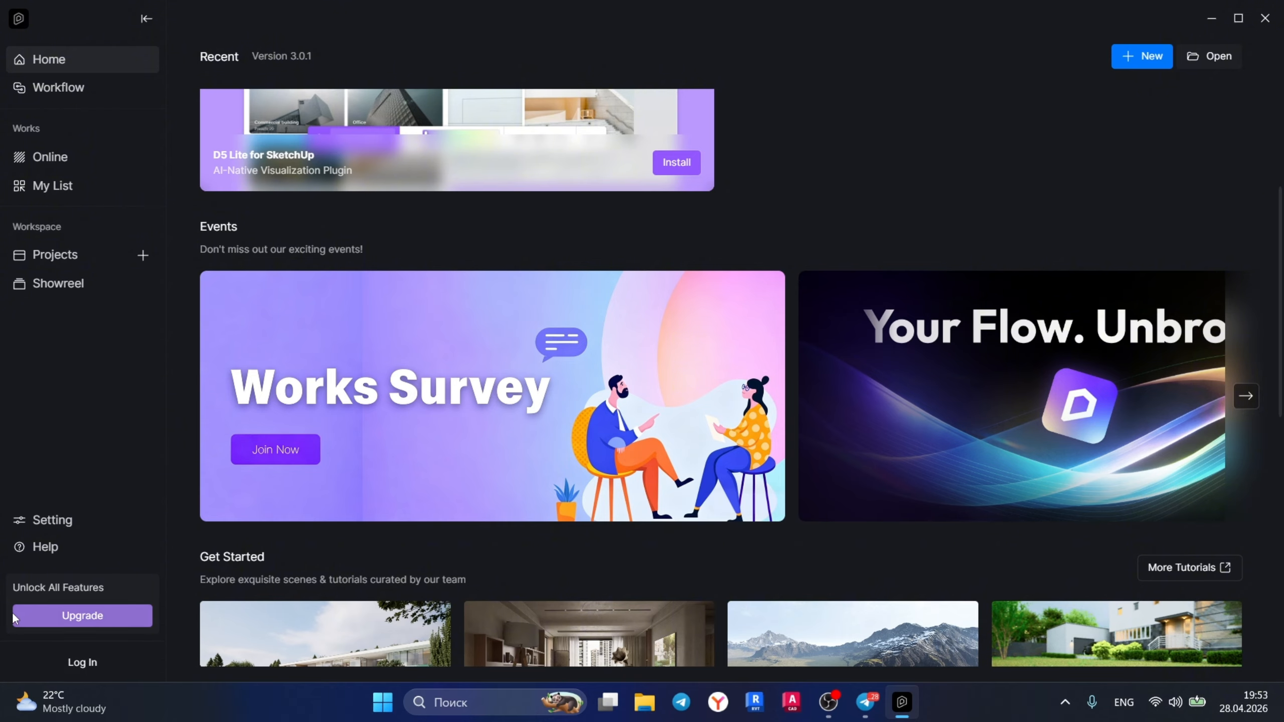
# Log in to D5 Render with the existing Google account through the browser and allow D5Launcher to open
pyautogui.click(102, 657)
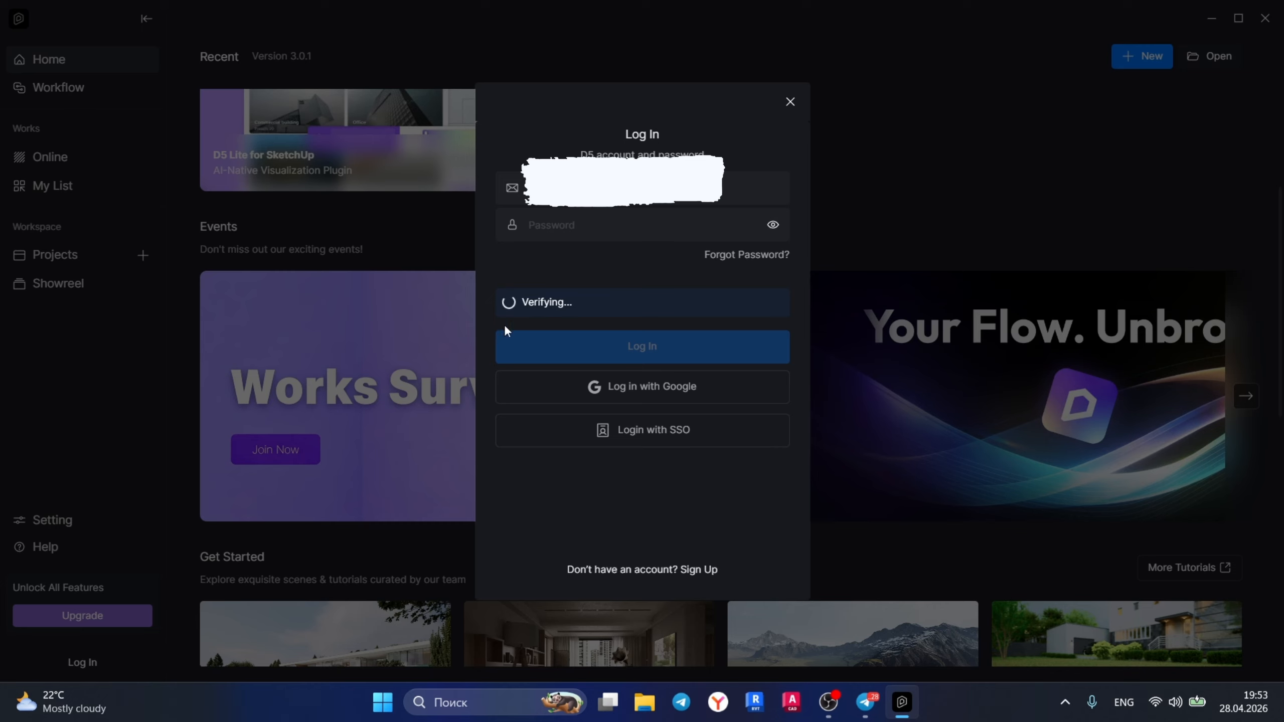
pyautogui.click(609, 385)
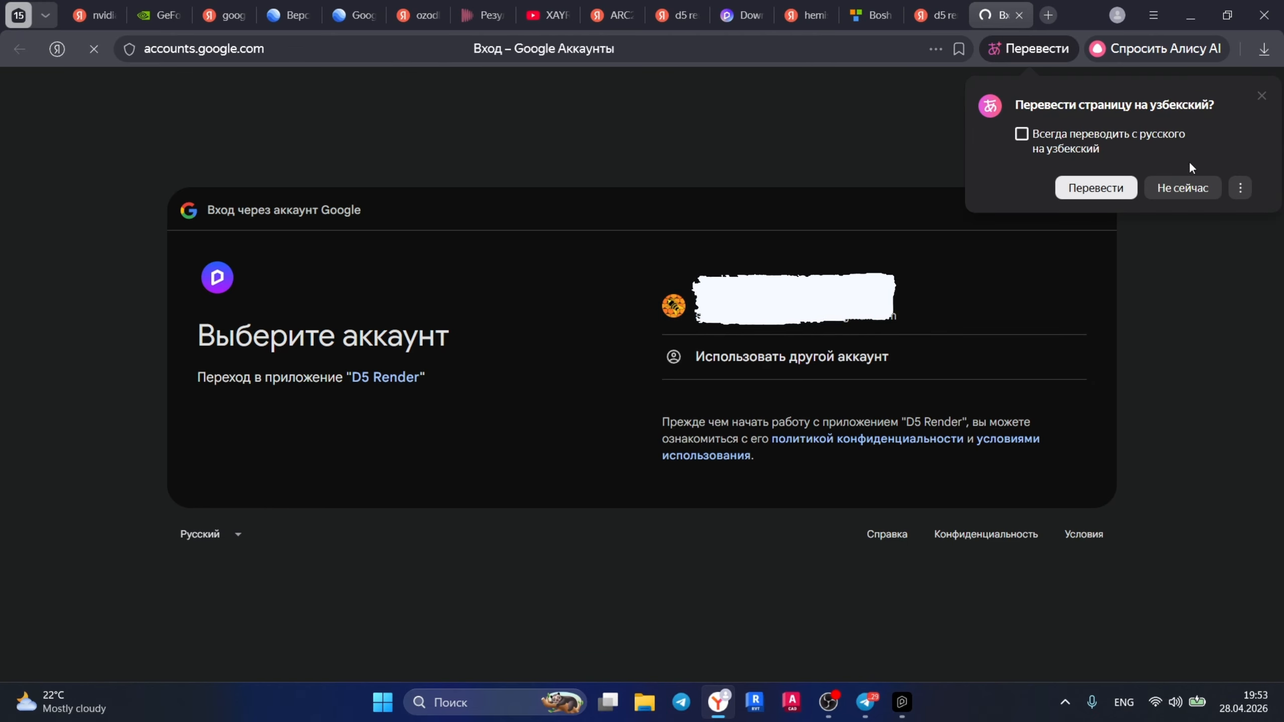
pyautogui.click(1261, 95)
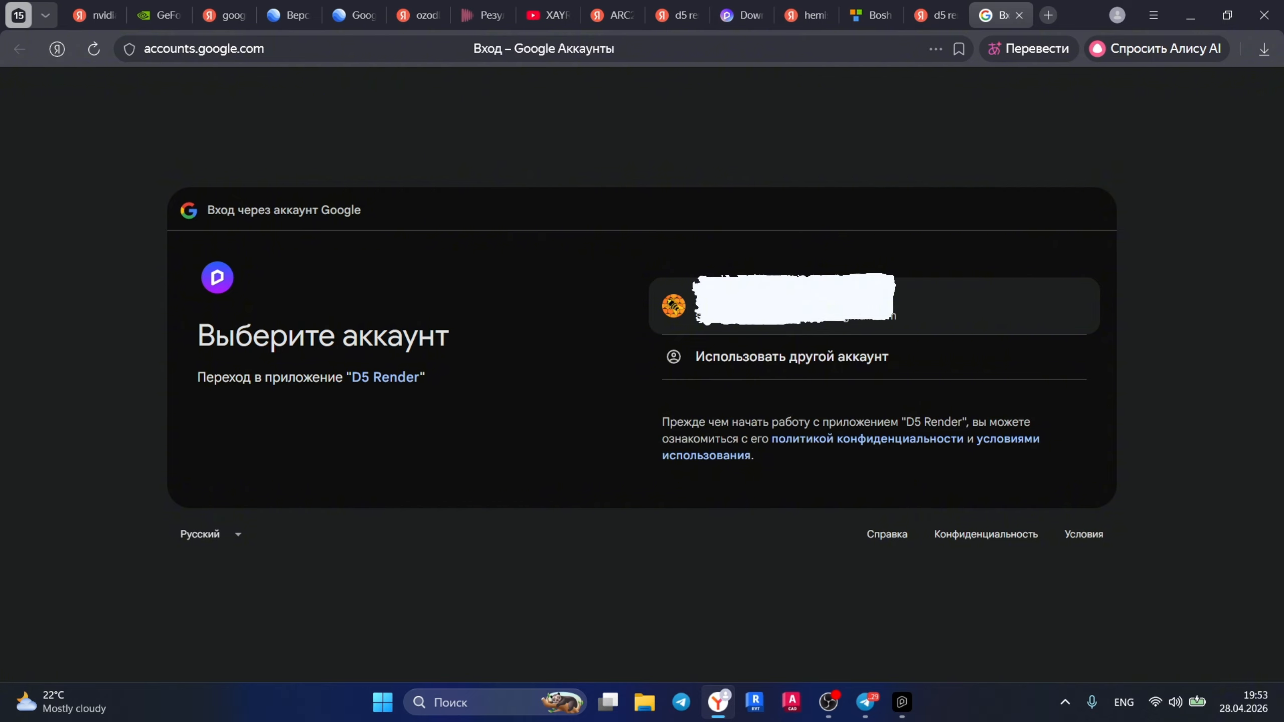
pyautogui.click(748, 302)
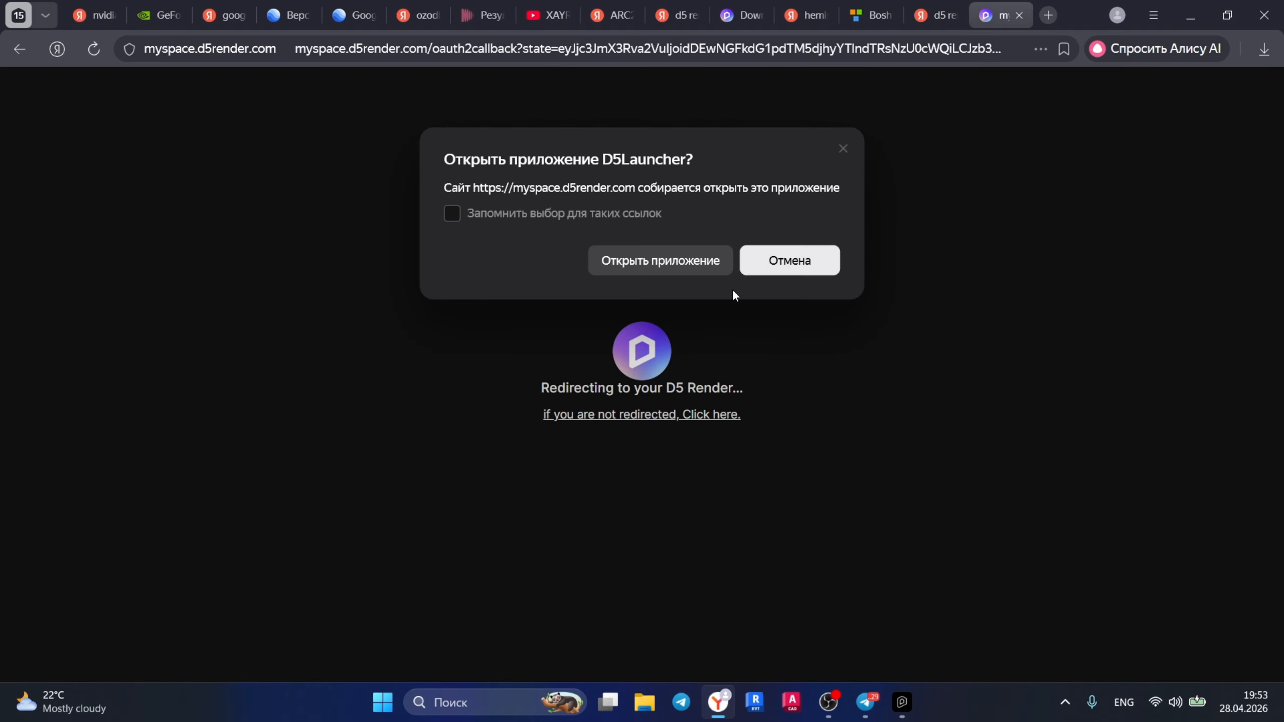
pyautogui.click(673, 260)
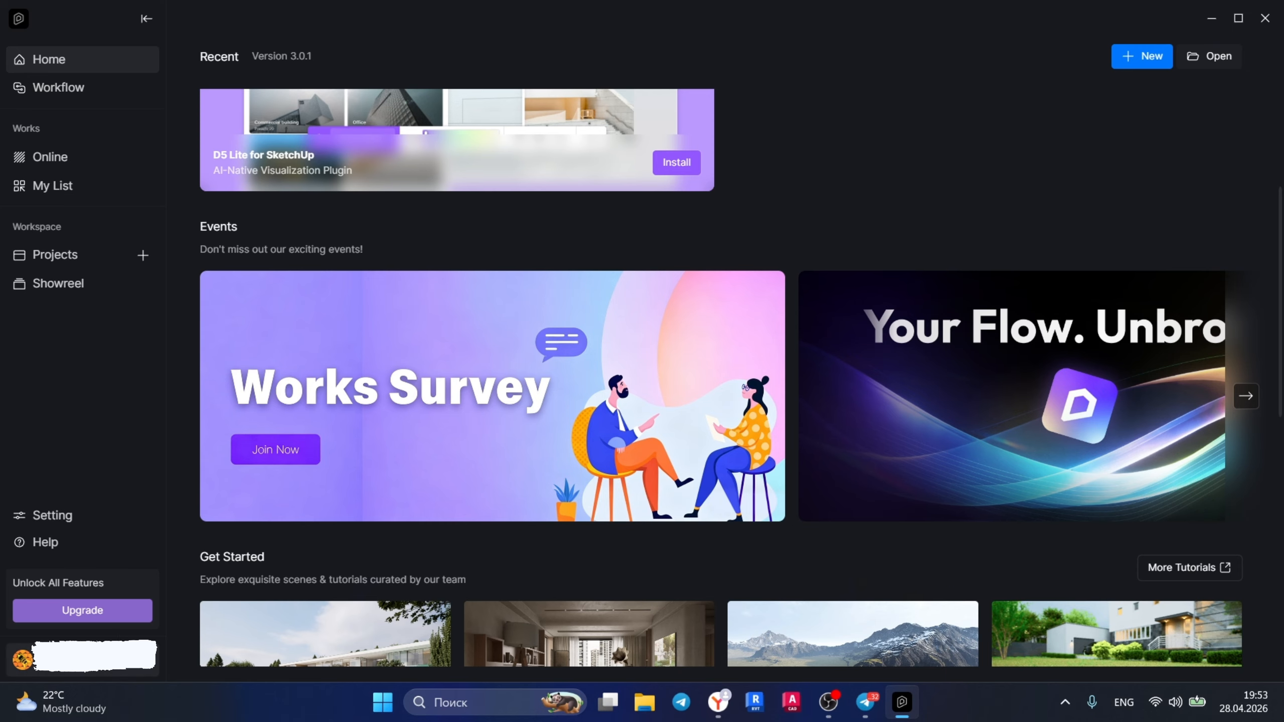
# Request D5 for Education from the account page and open the information on second verification
pyautogui.click(96, 656)
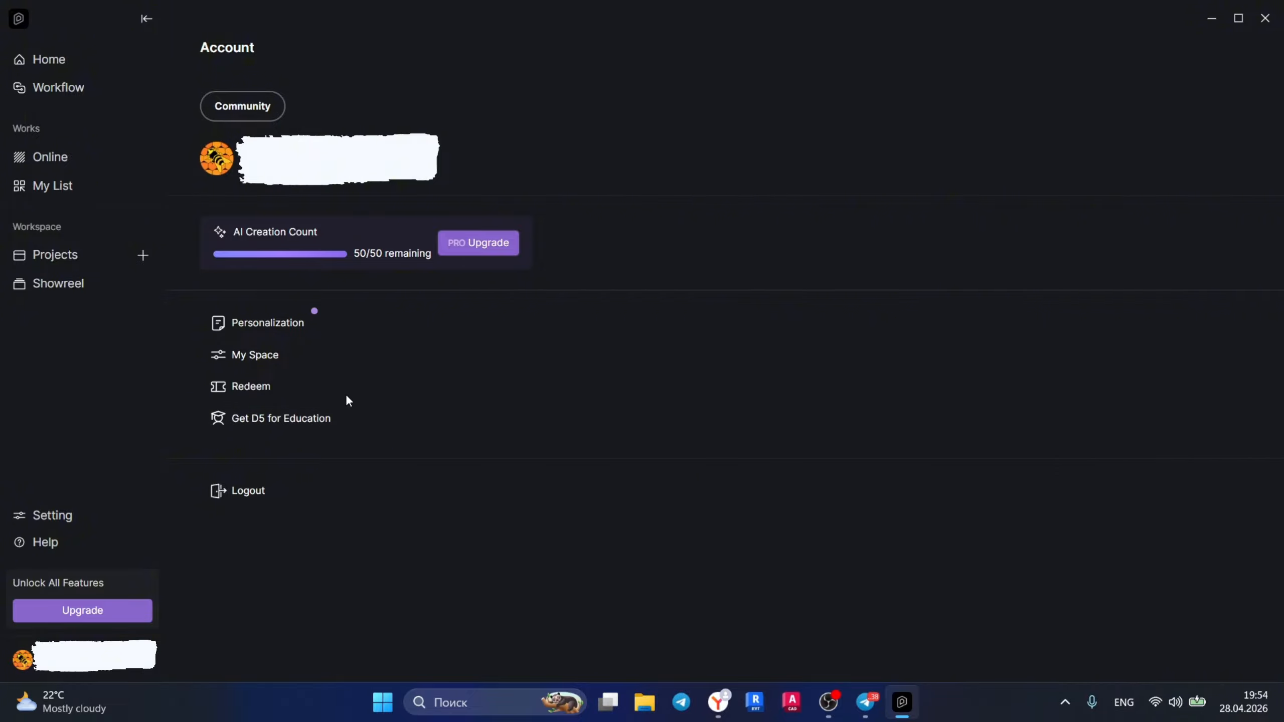
pyautogui.click(318, 420)
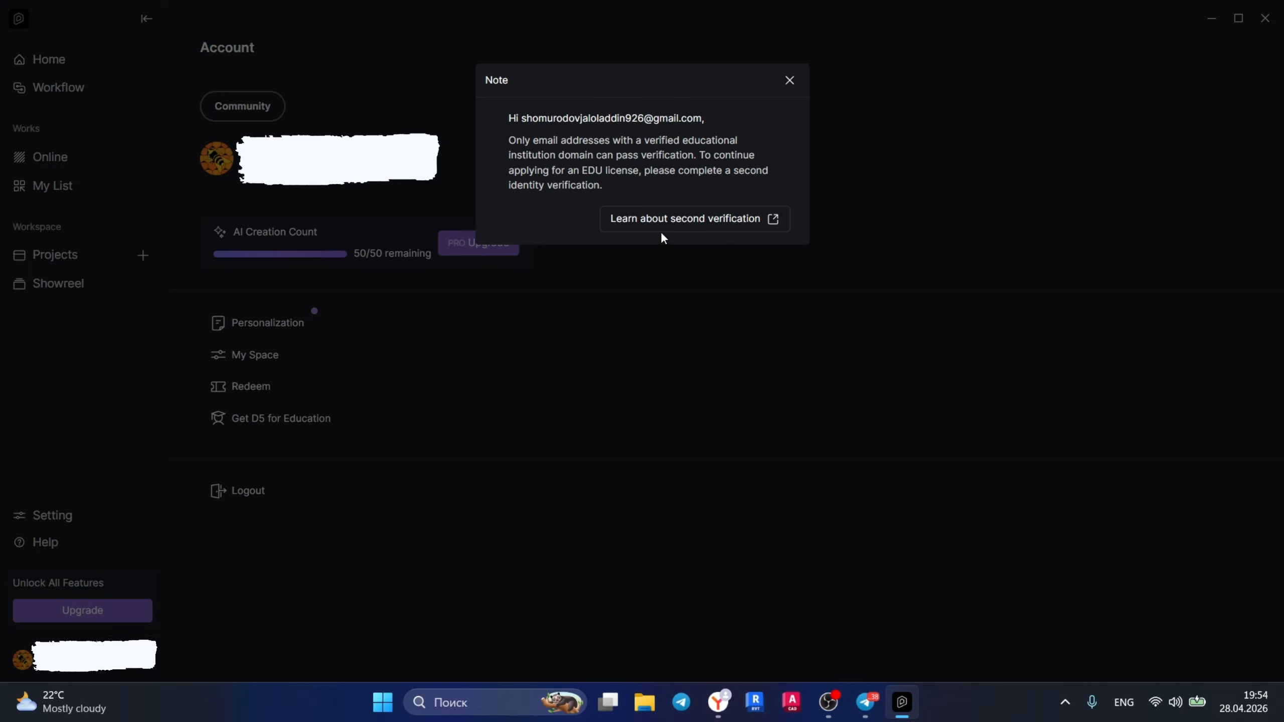
pyautogui.click(666, 214)
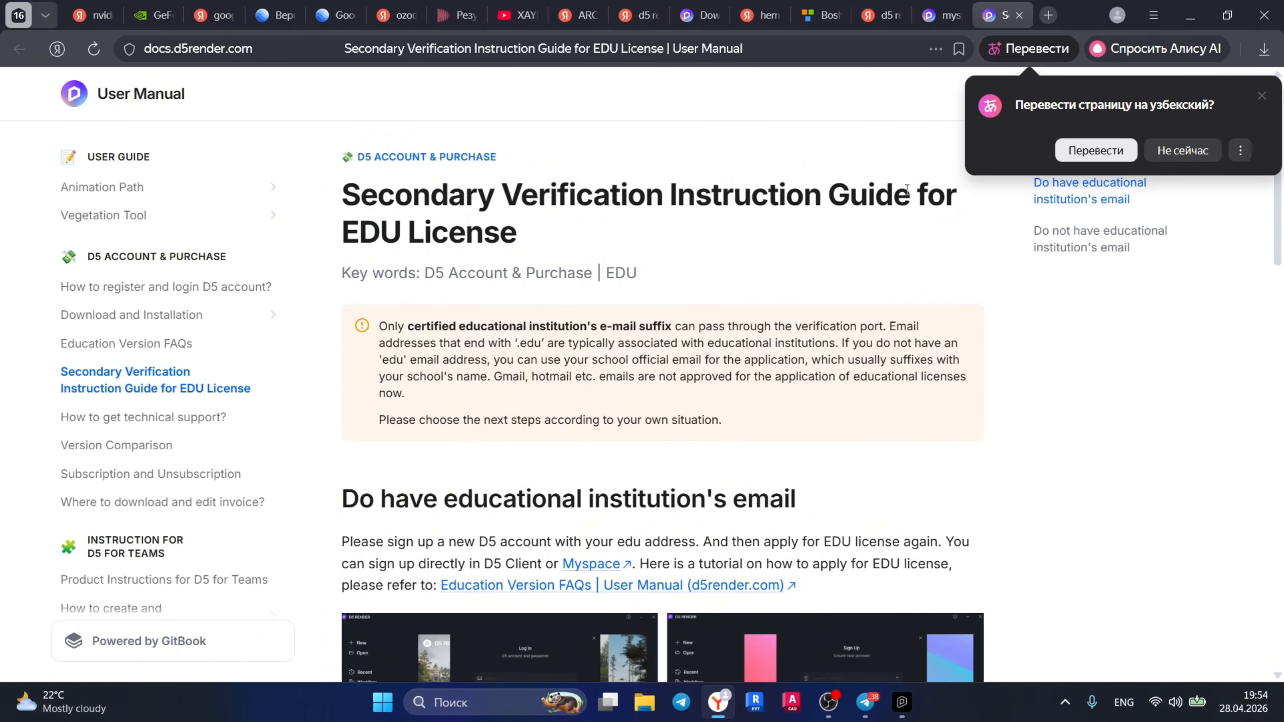
# Read through the EDU license verification guide and open the application form for individuals without an educational email
pyautogui.scroll(-3, 713, 273)
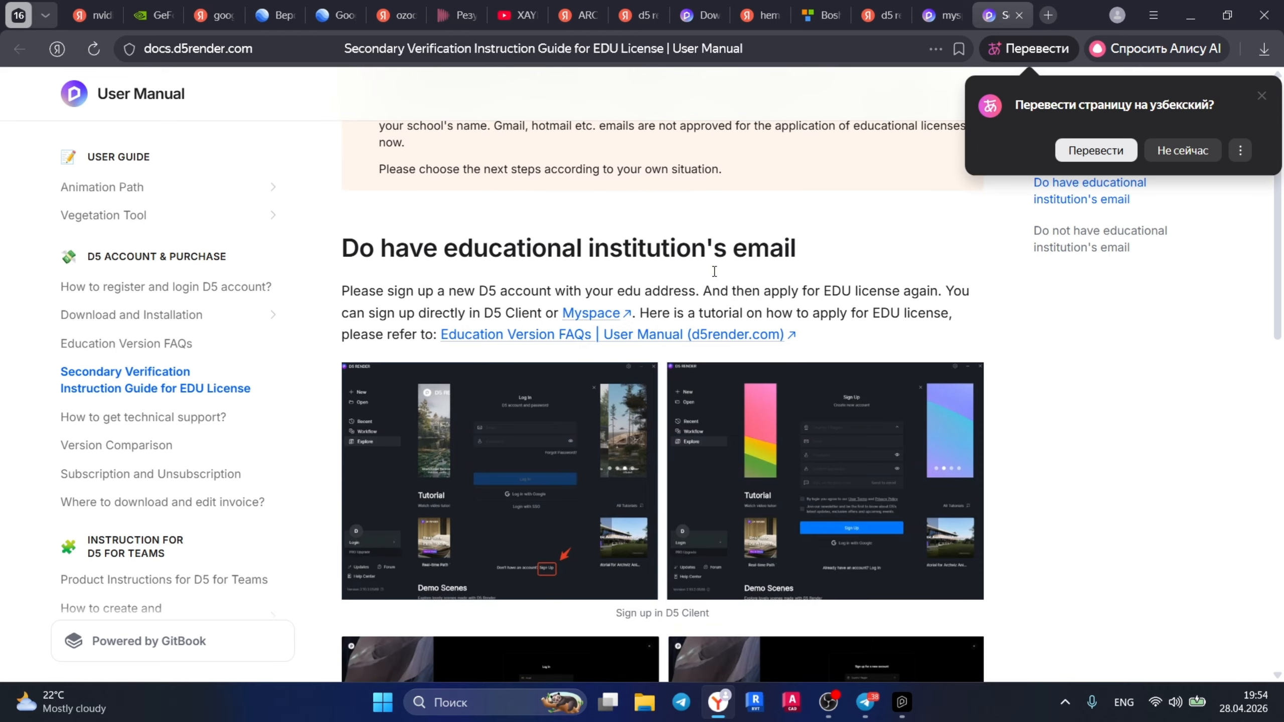
pyautogui.click(1262, 95)
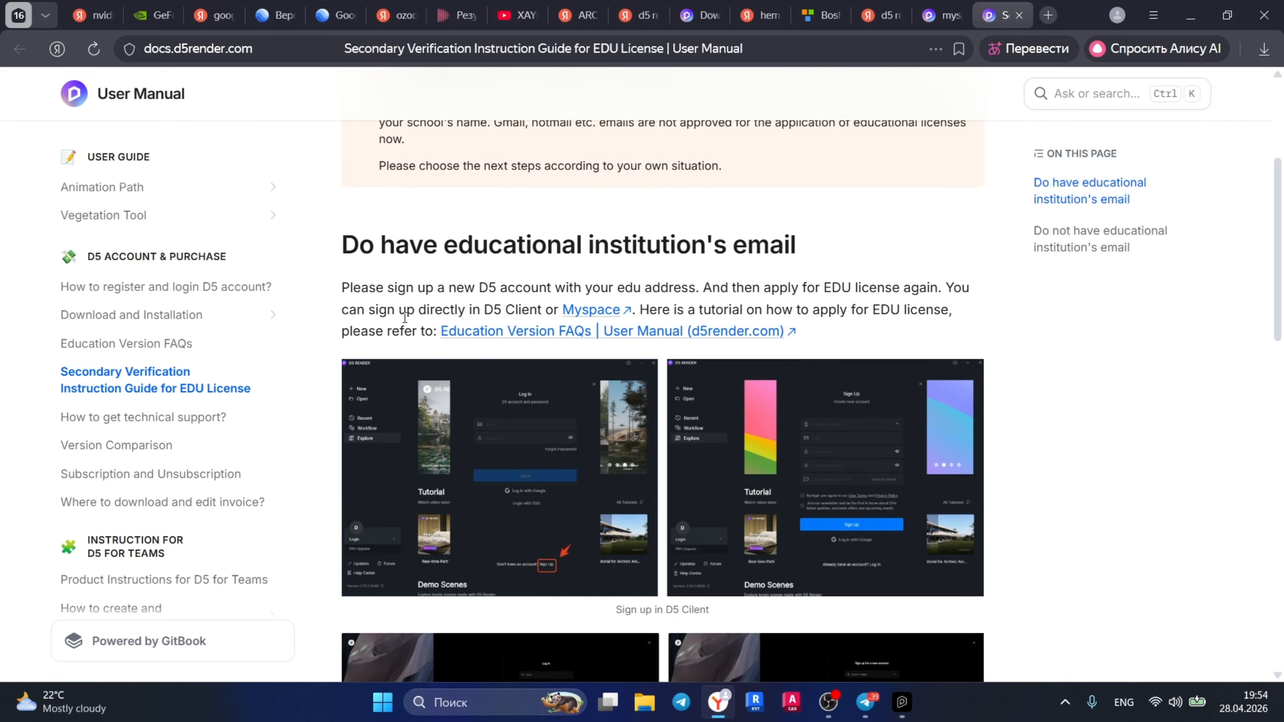
pyautogui.scroll(-1, 404, 317)
pyautogui.scroll(-1, 403, 317)
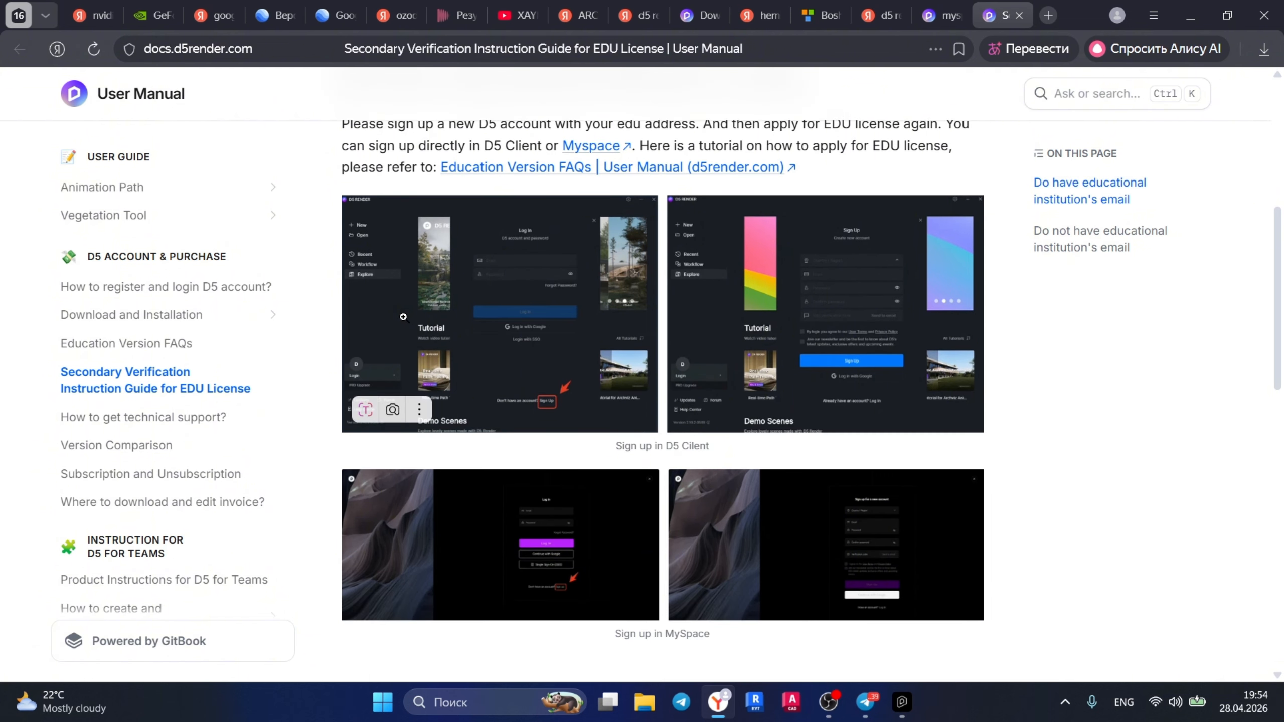
pyautogui.scroll(-2, 460, 363)
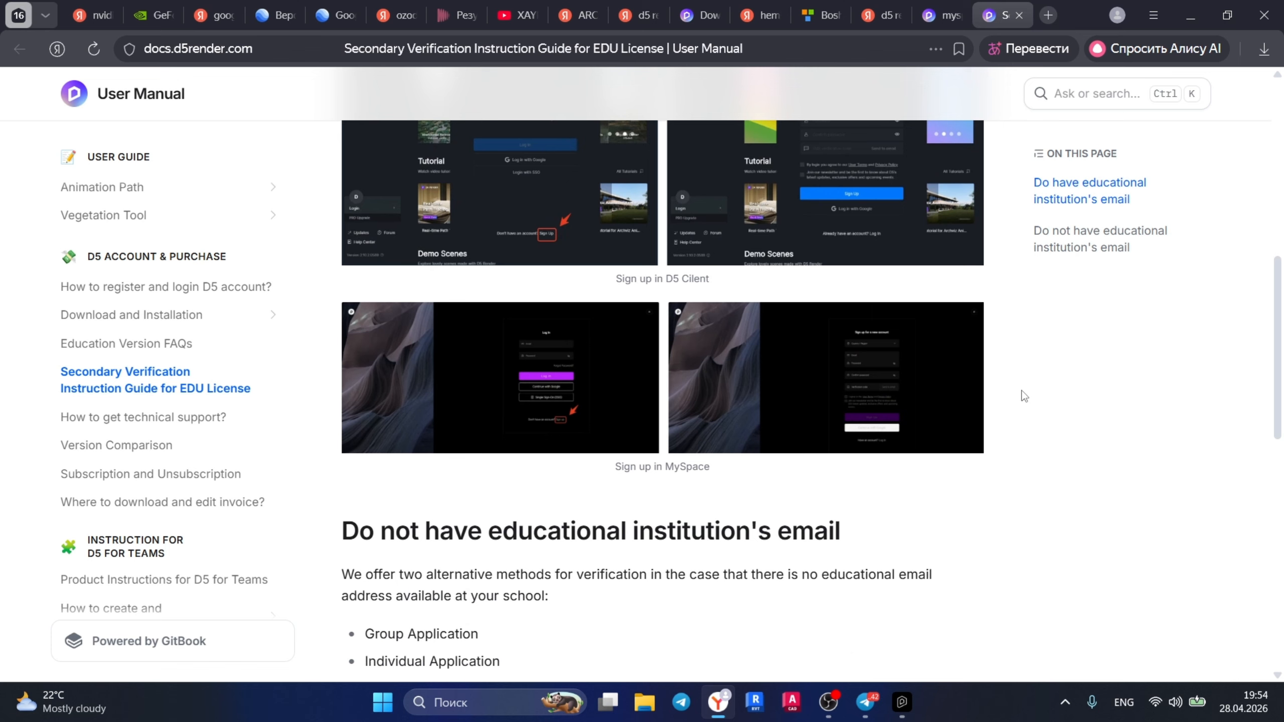
pyautogui.scroll(-8, 1023, 397)
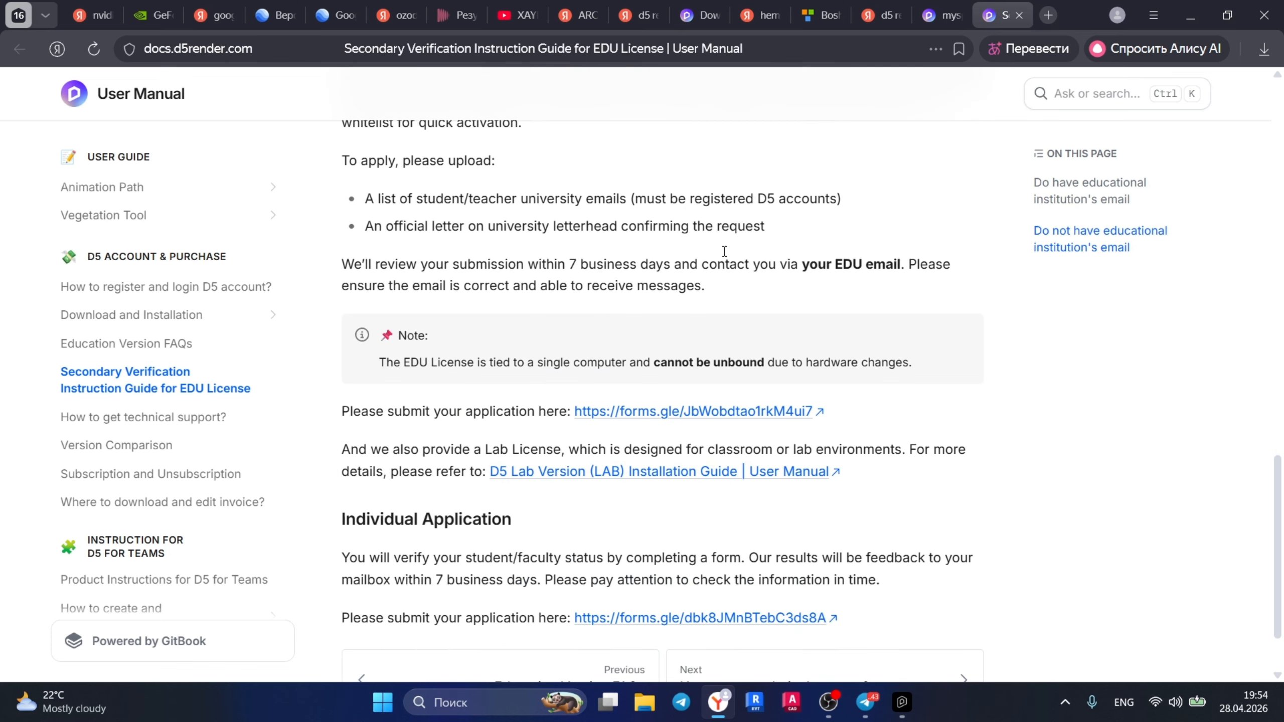
pyautogui.scroll(-1, 549, 213)
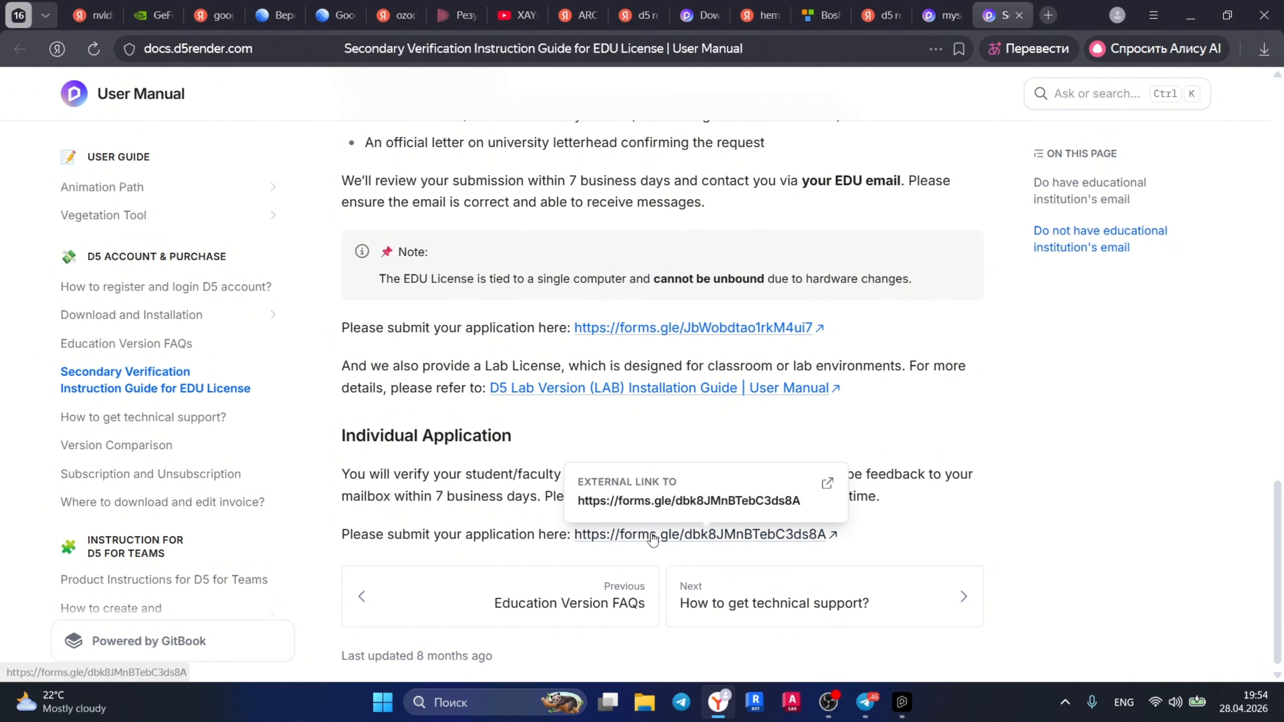
pyautogui.click(620, 536)
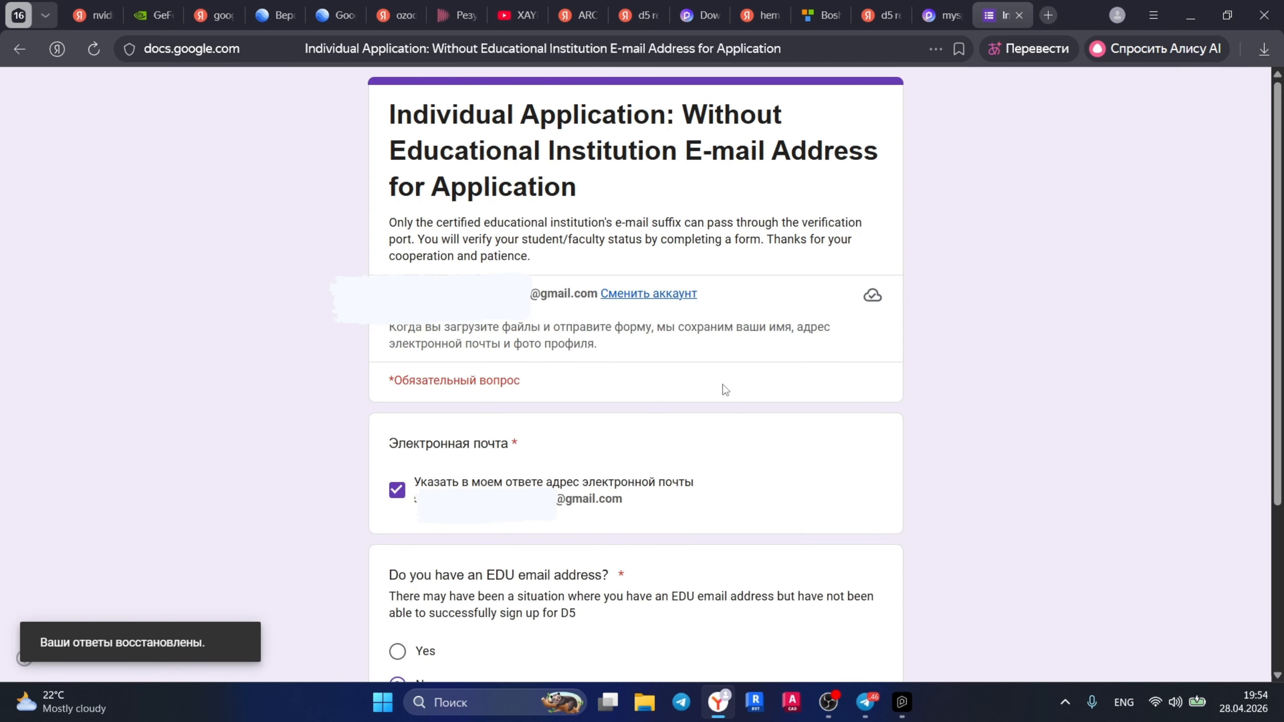
# Check the form's first page, keeping "No" for having an EDU email address, and continue to Student/Teacher Identification
pyautogui.scroll(-3, 724, 389)
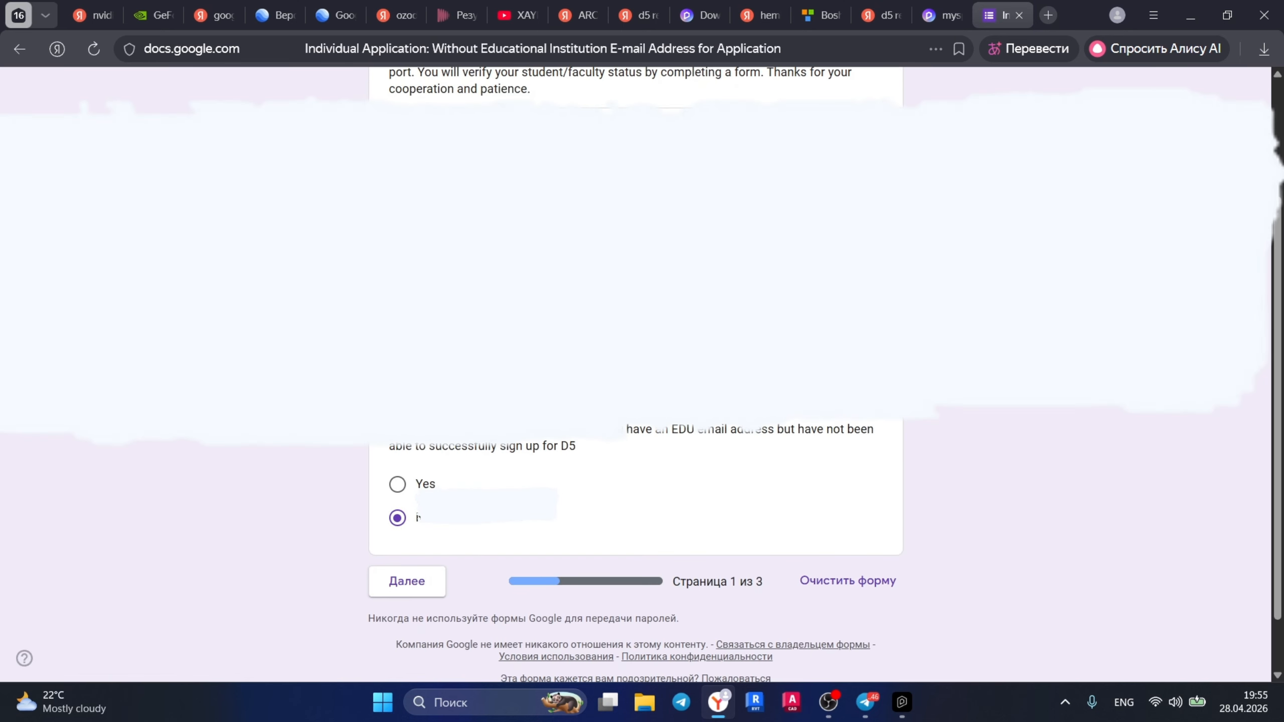
pyautogui.scroll(2, 724, 389)
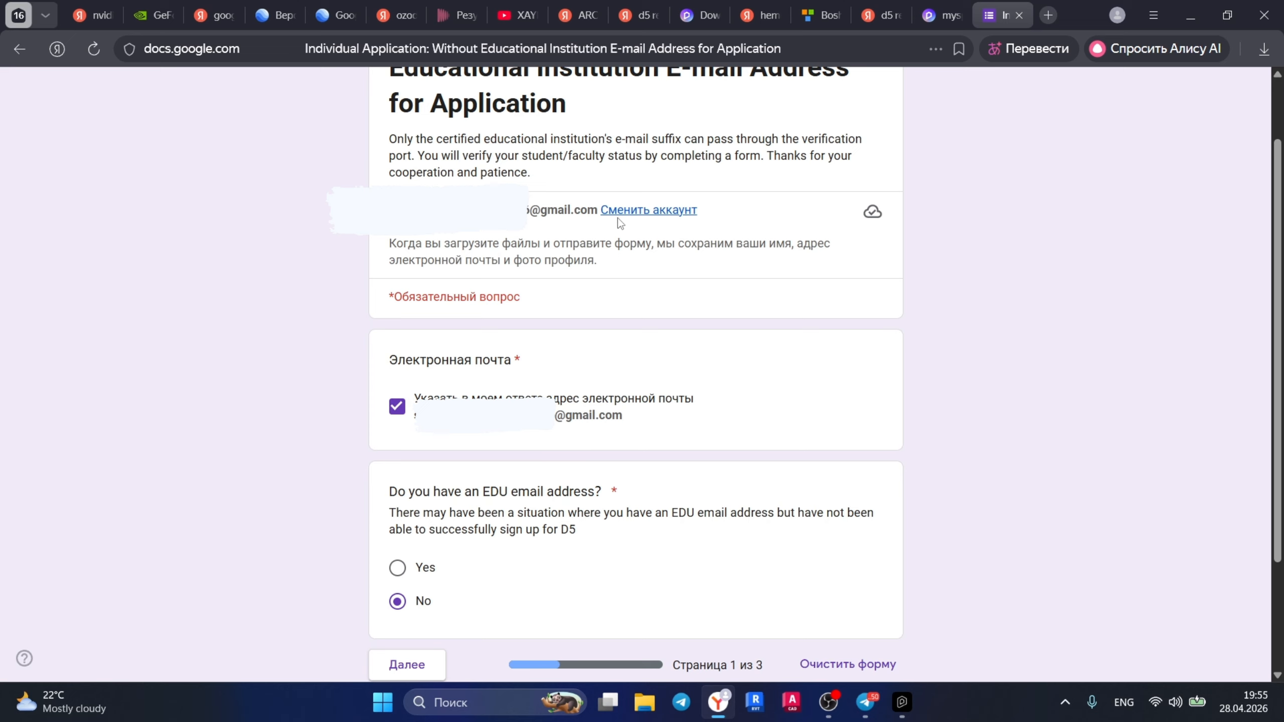
pyautogui.scroll(-2, 613, 225)
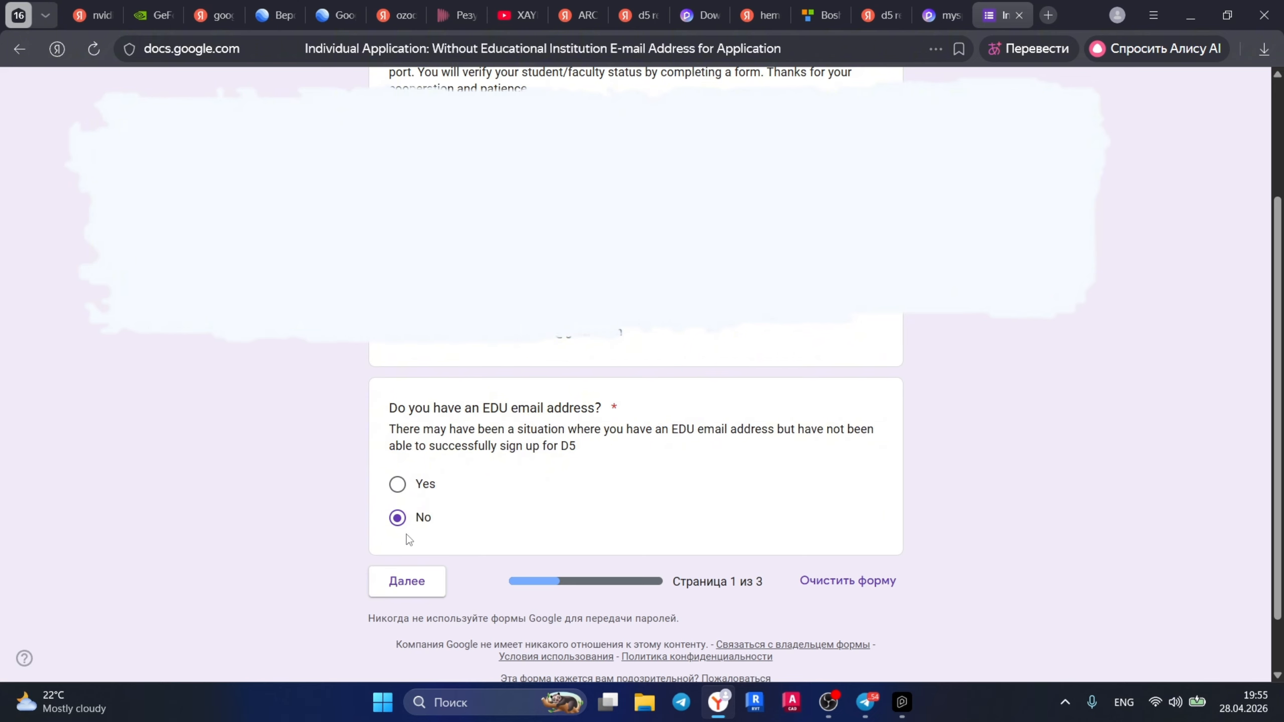
pyautogui.click(411, 579)
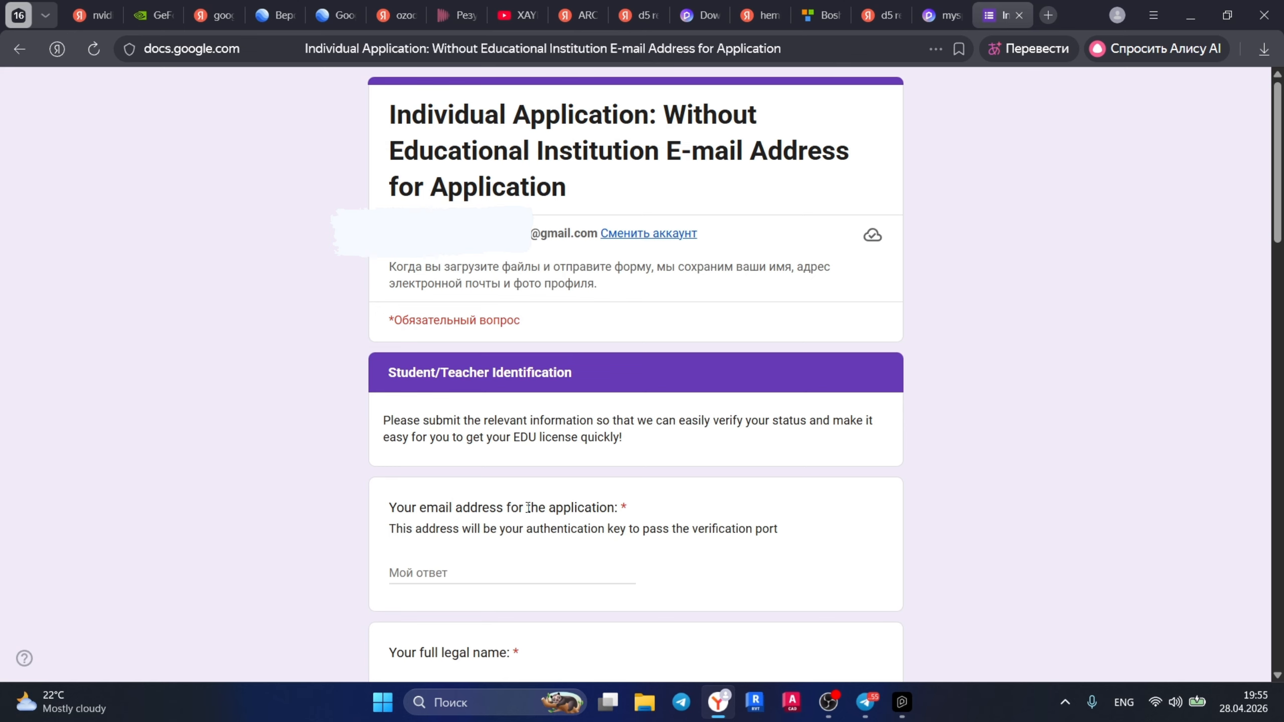
# Fill in the applicant's email address and full legal name in the Student/Teacher Identification section
pyautogui.scroll(-2, 531, 456)
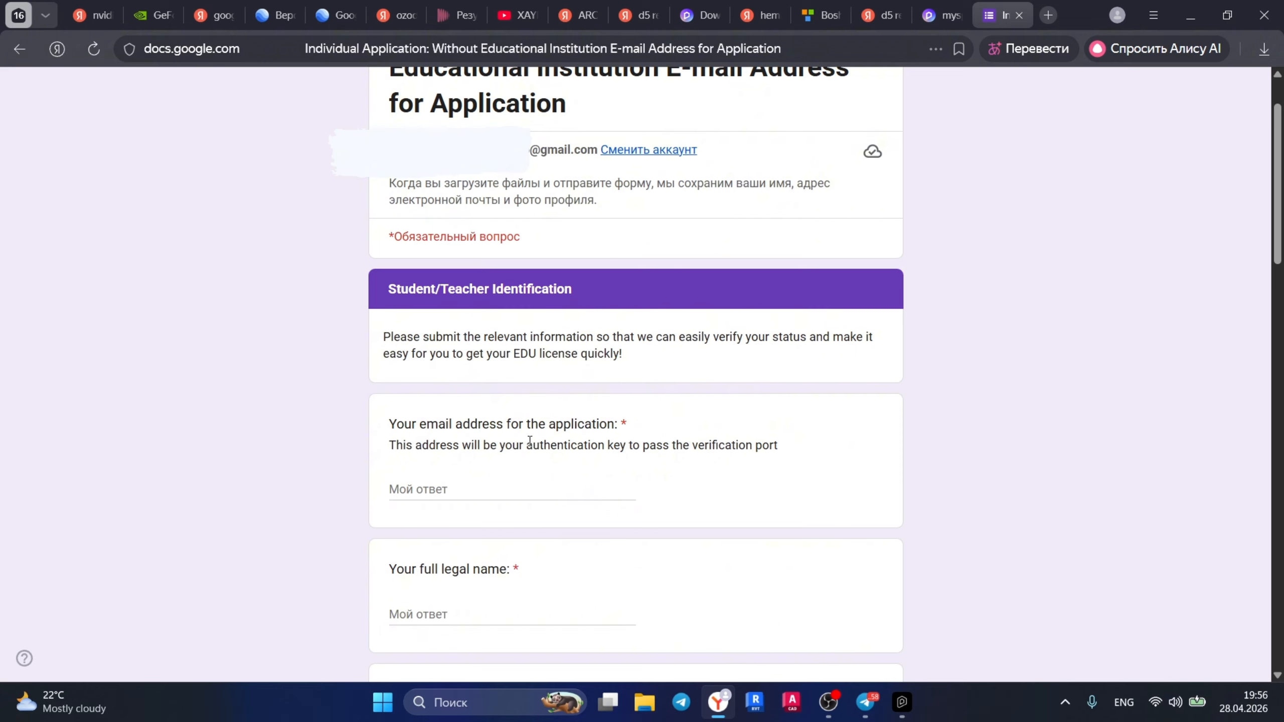
pyautogui.click(498, 485)
pyautogui.hotkey('ctrl', 'v')
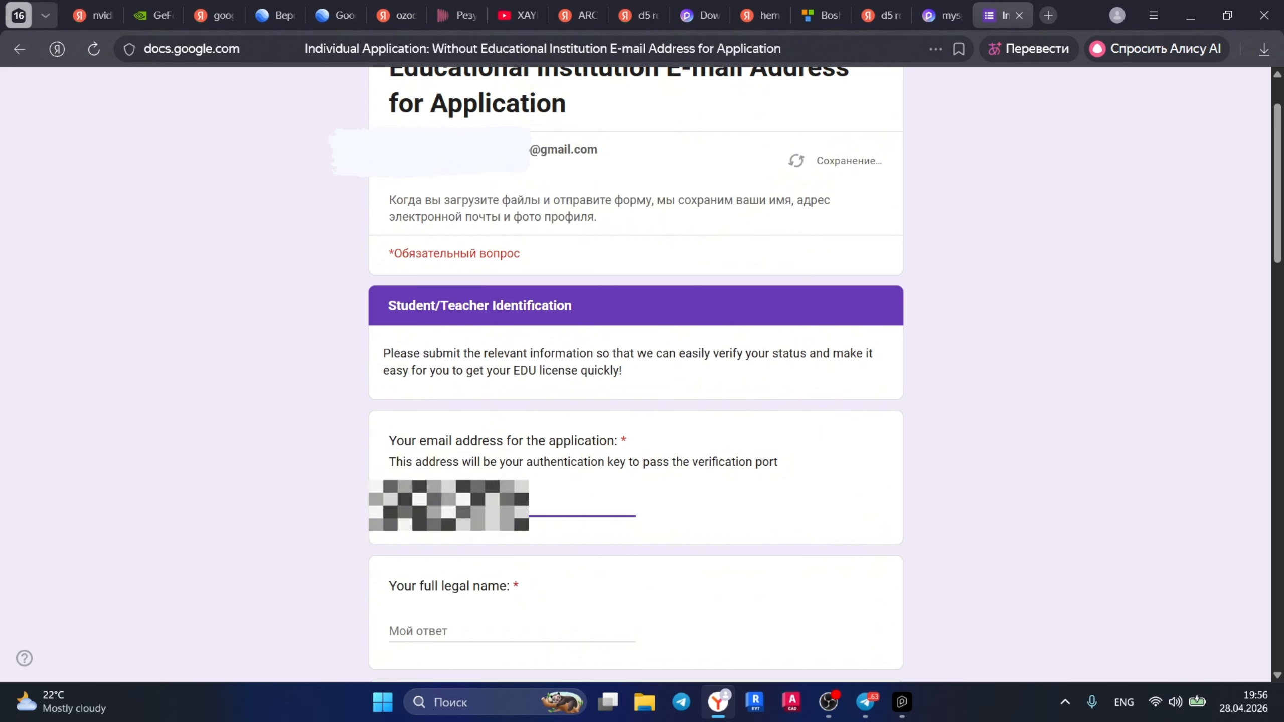
pyautogui.write('@g')
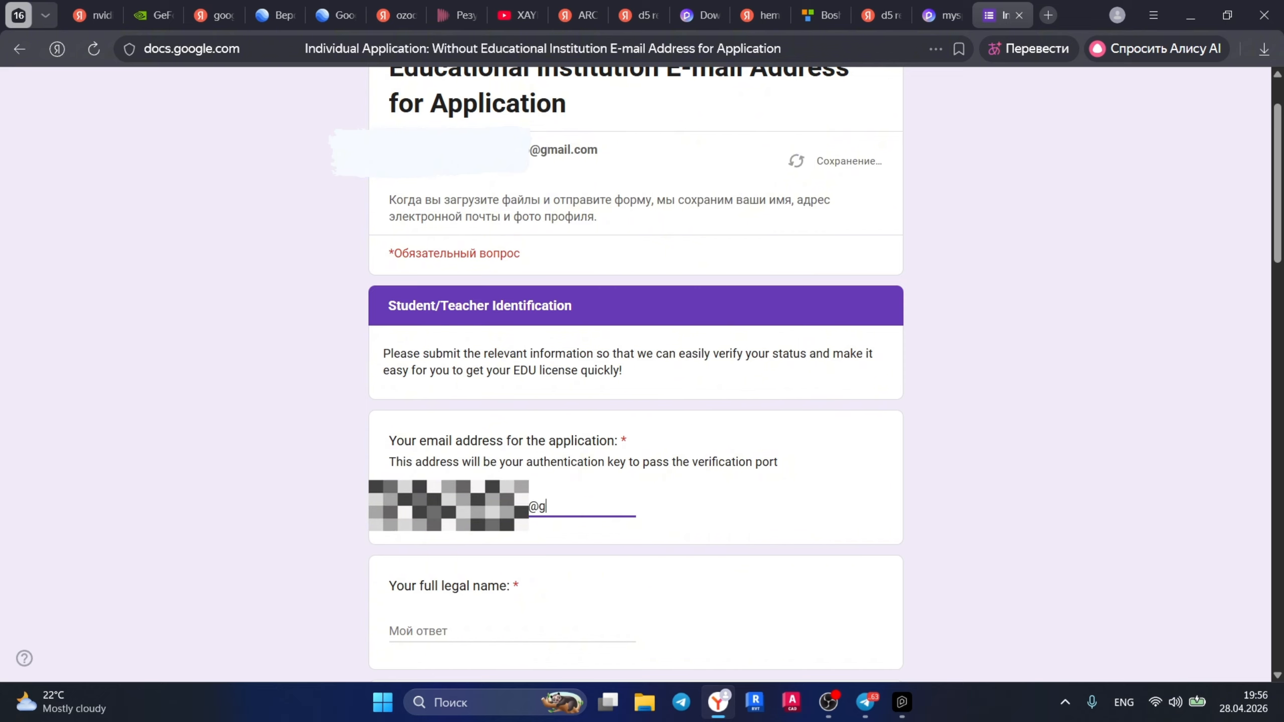
pyautogui.write('mail')
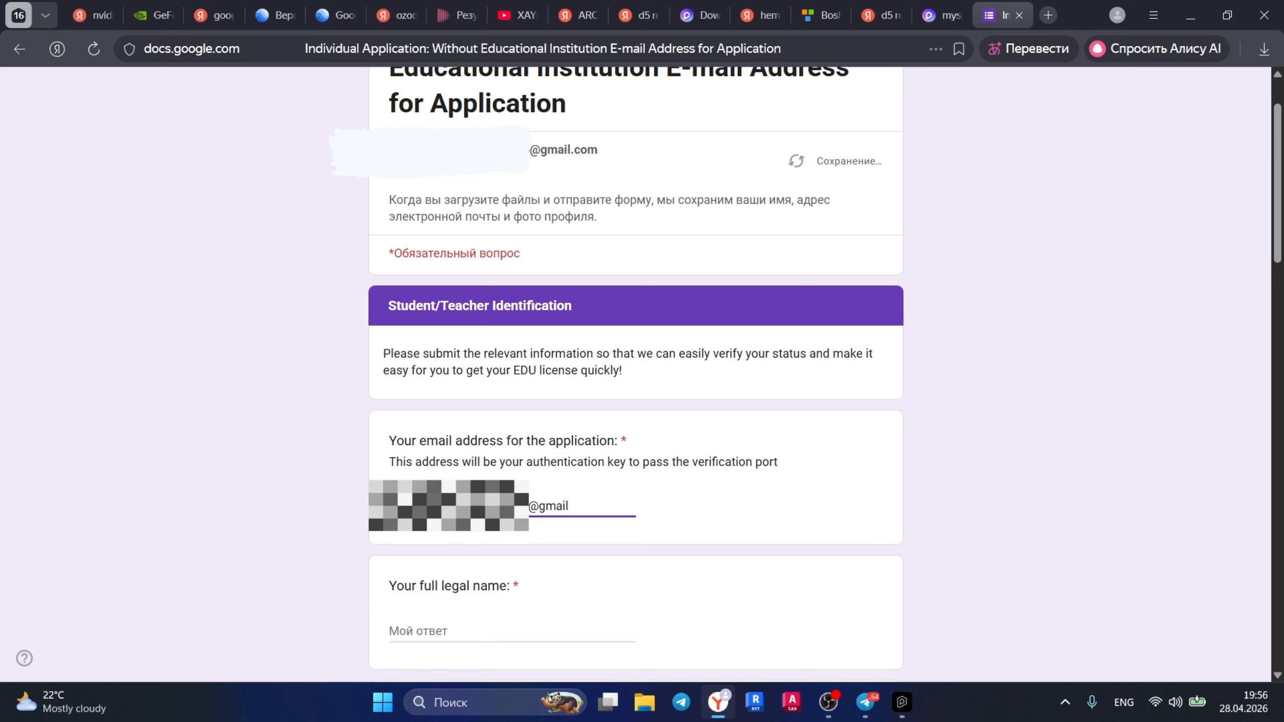
pyautogui.write('.com')
pyautogui.scroll(-3, 588, 506)
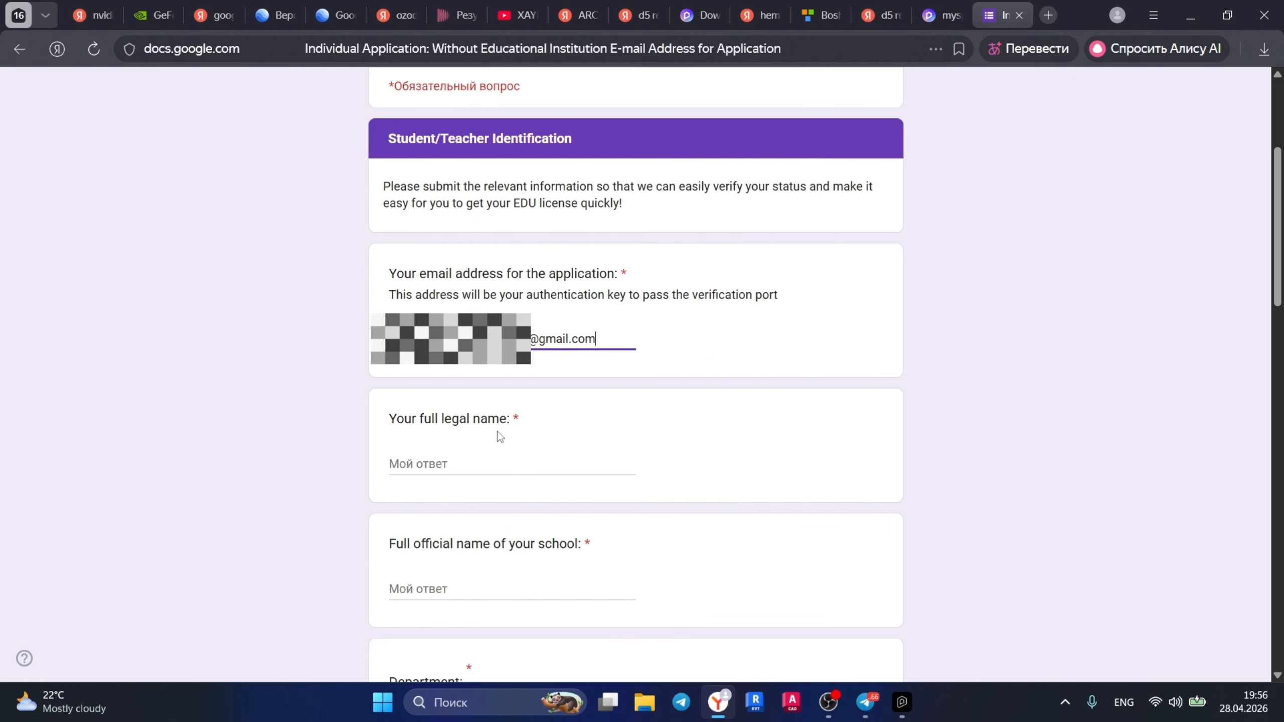
pyautogui.click(450, 462)
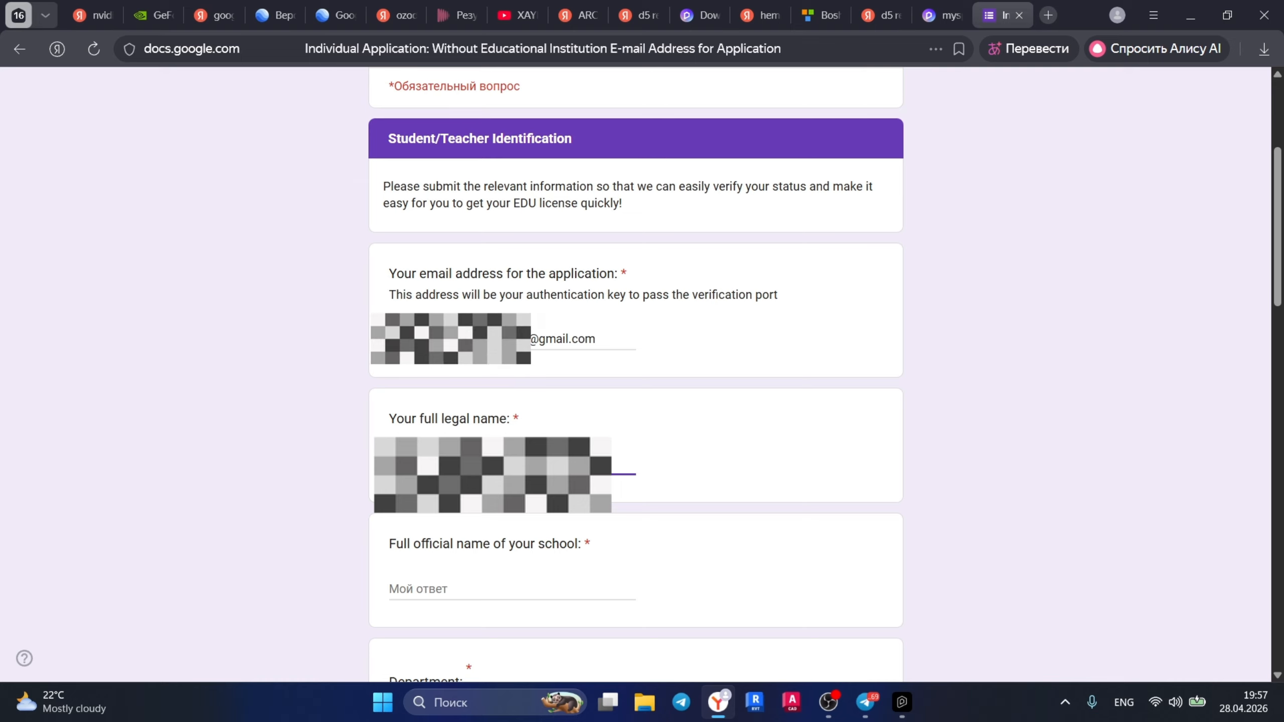
# Enter "Samarkand State University of Architecture and Construction" as the full official name of the school
pyautogui.scroll(-2, 449, 443)
pyautogui.scroll(-2, 450, 443)
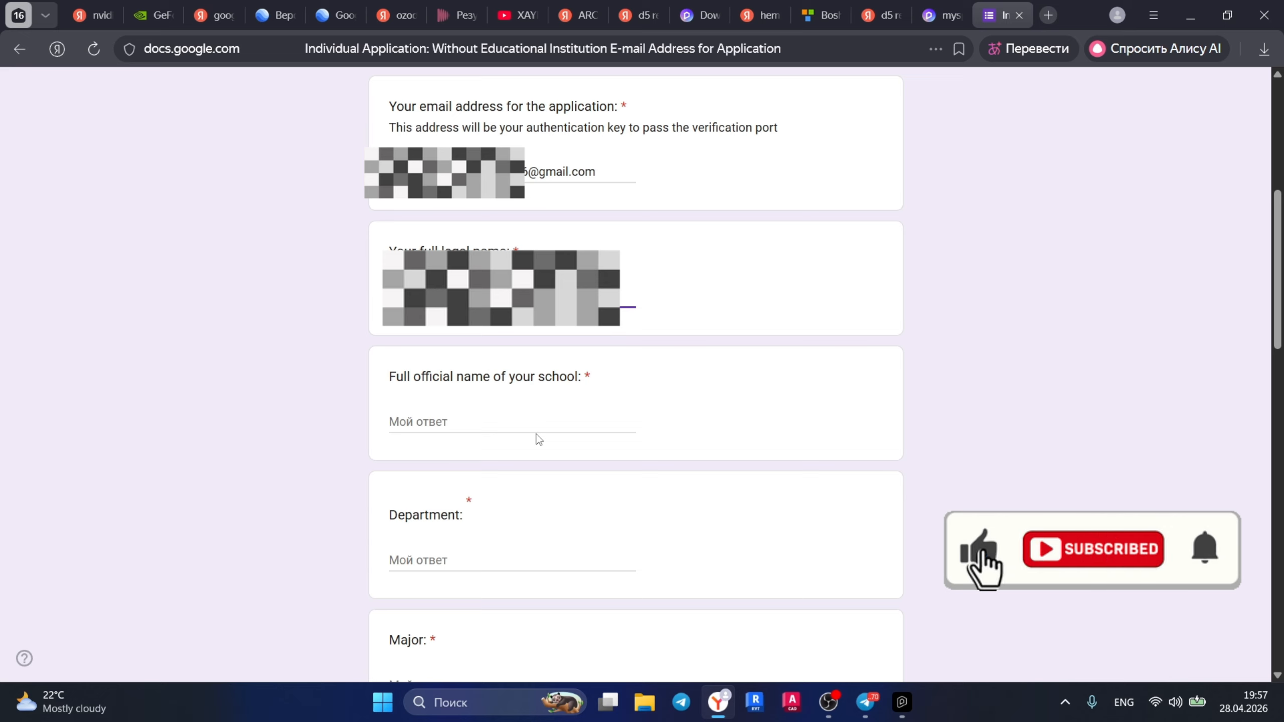
pyautogui.click(484, 428)
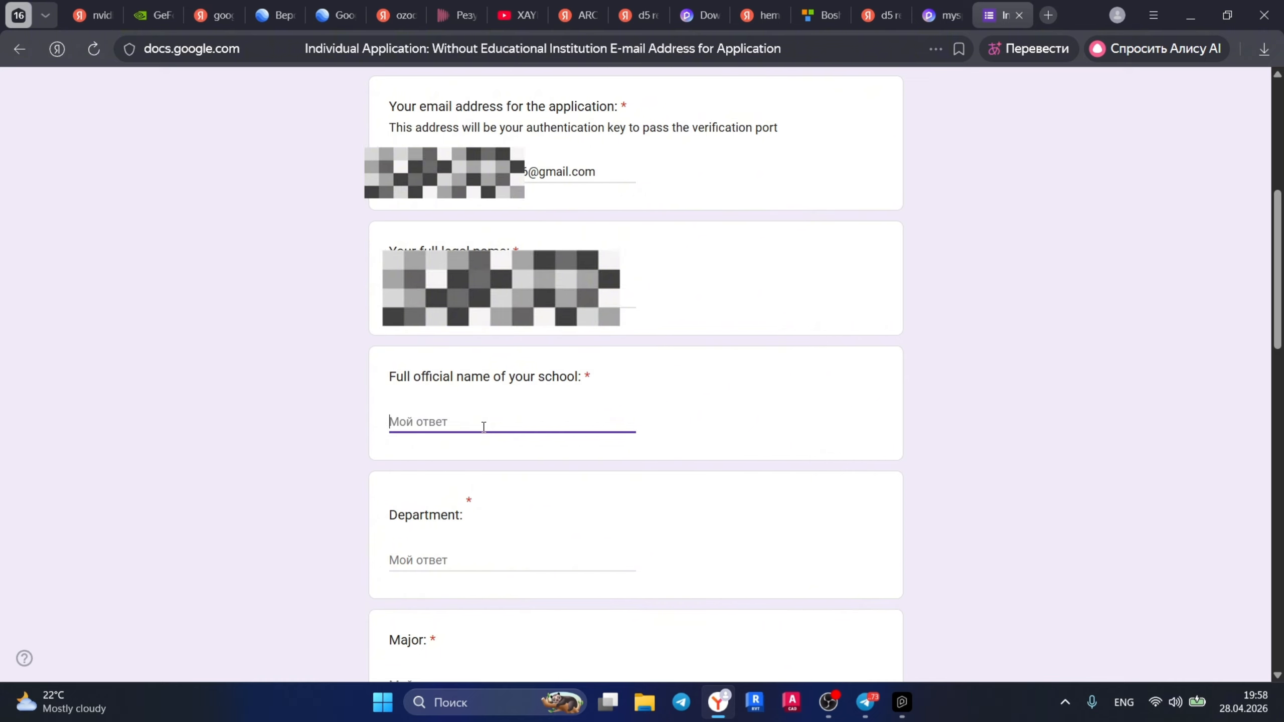
pyautogui.write('Sam')
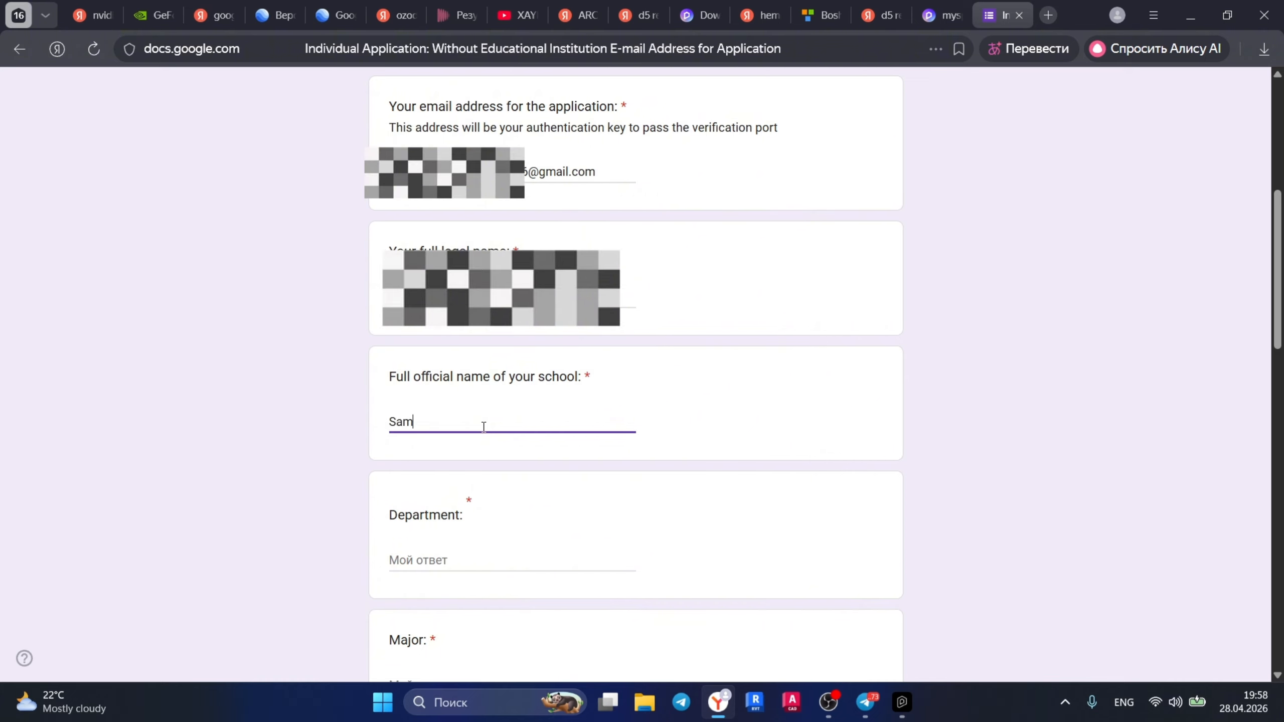
pyautogui.write('arkand')
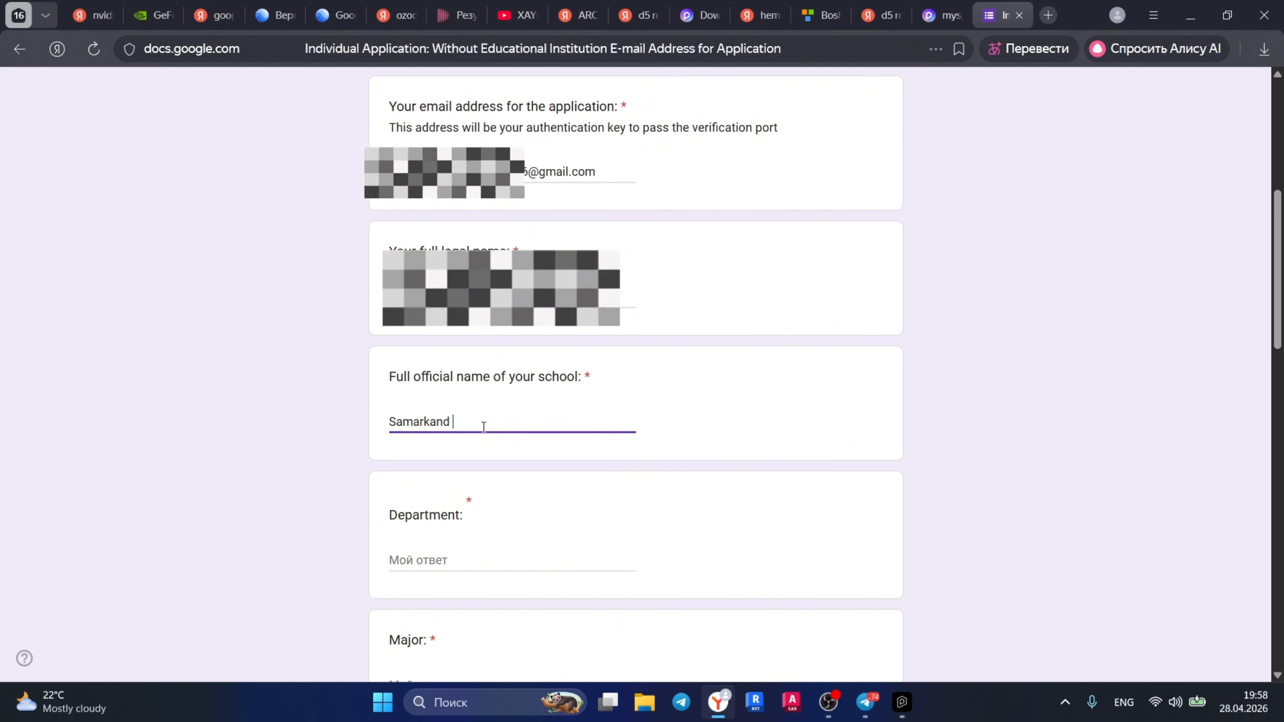
pyautogui.write('Stat')
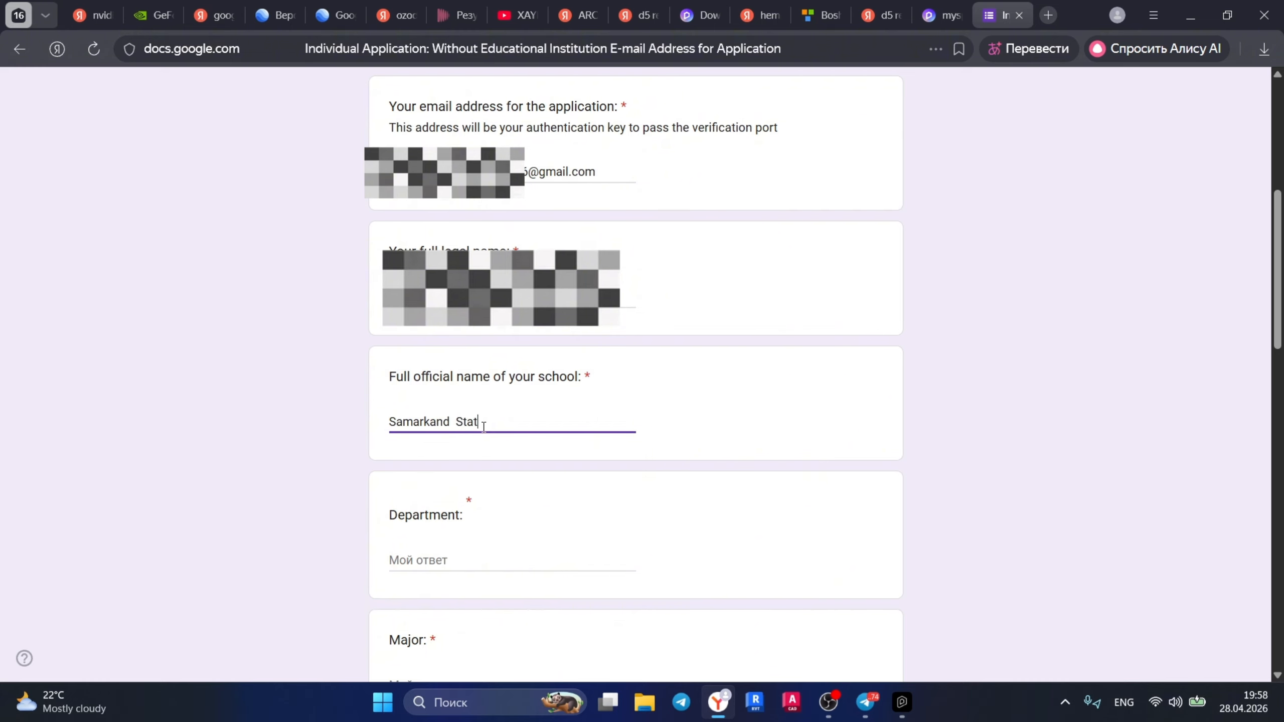
pyautogui.write('e University of Archit')
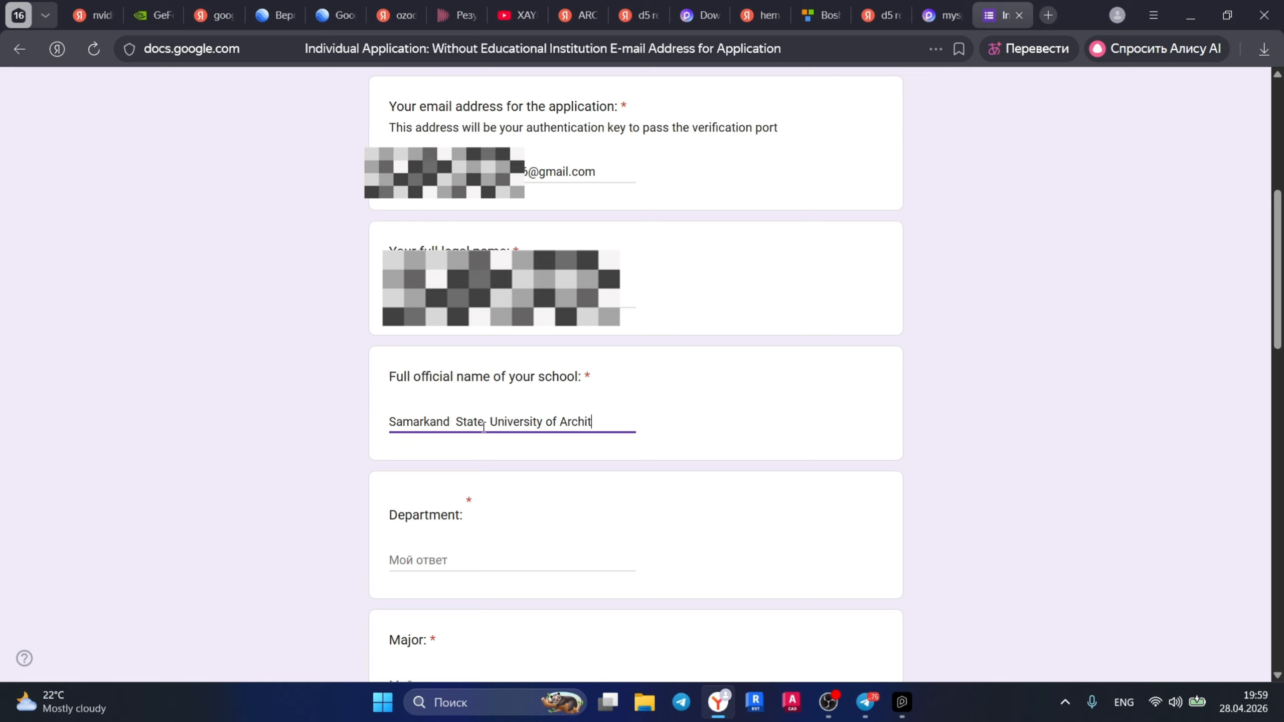
pyautogui.write('ecture and Construction')
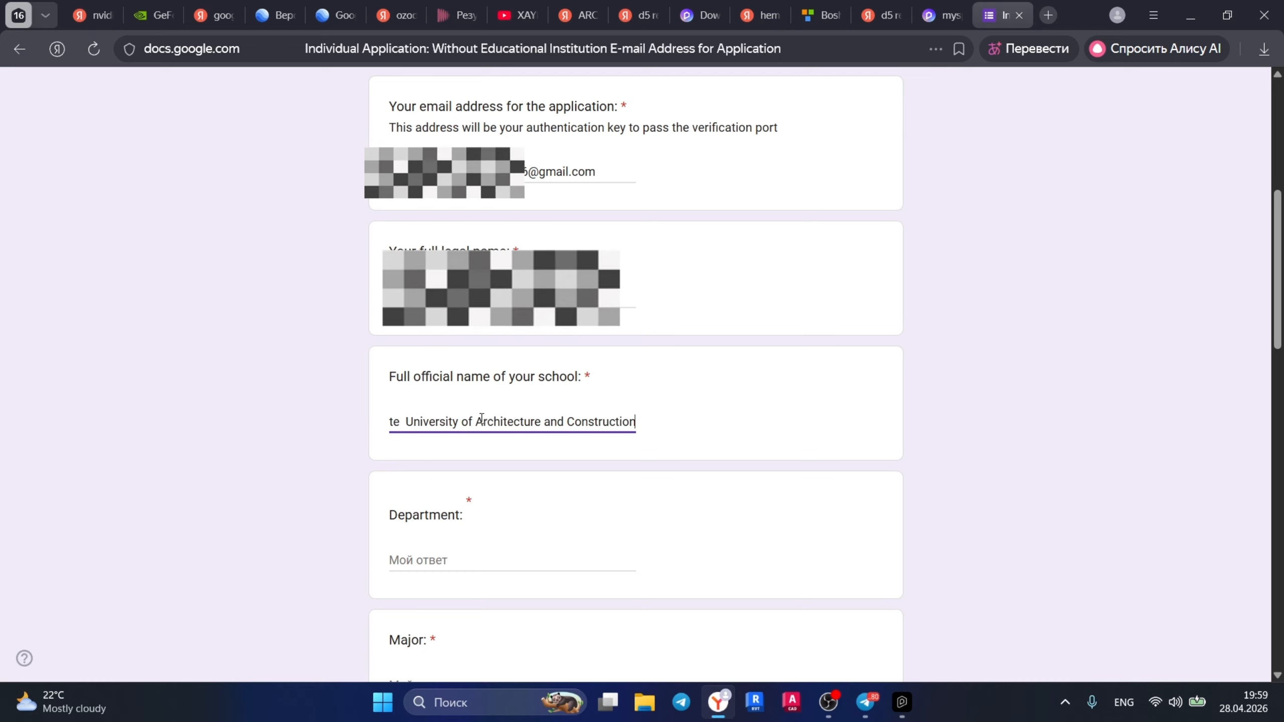
# Enter "Architecture" as the department and "Architecture types" as the major
pyautogui.scroll(-3, 545, 427)
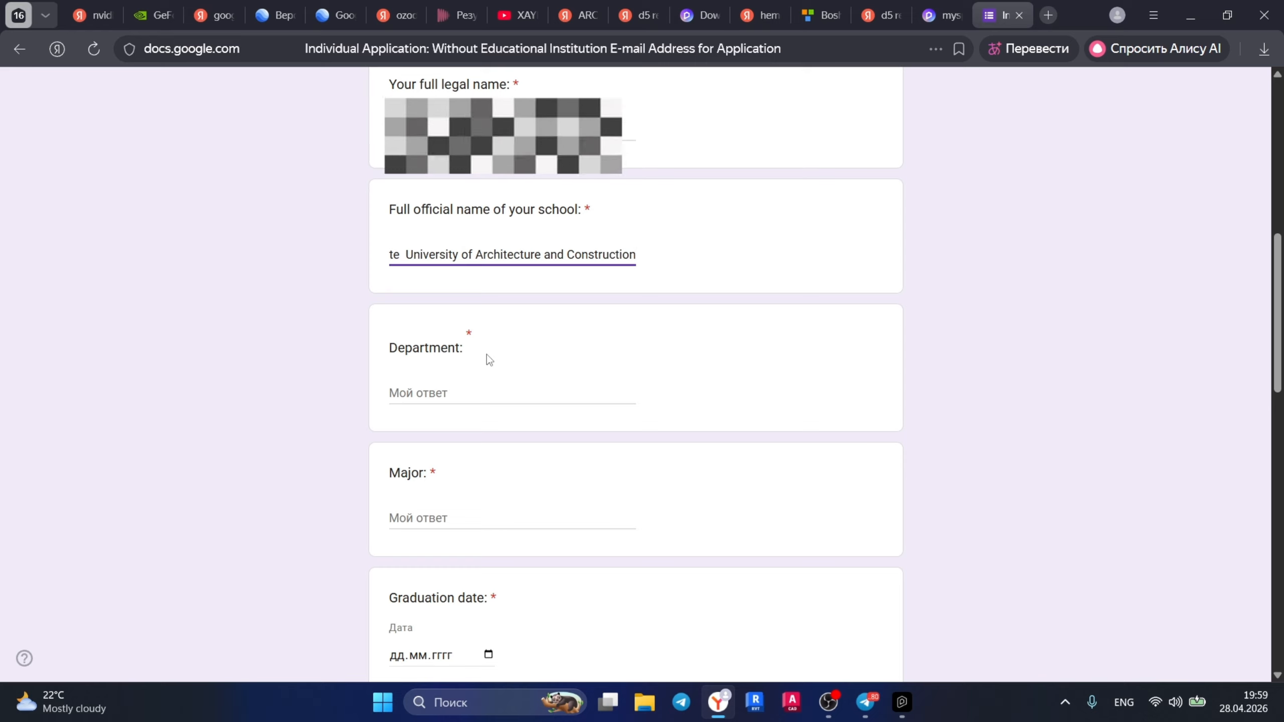
pyautogui.click(448, 395)
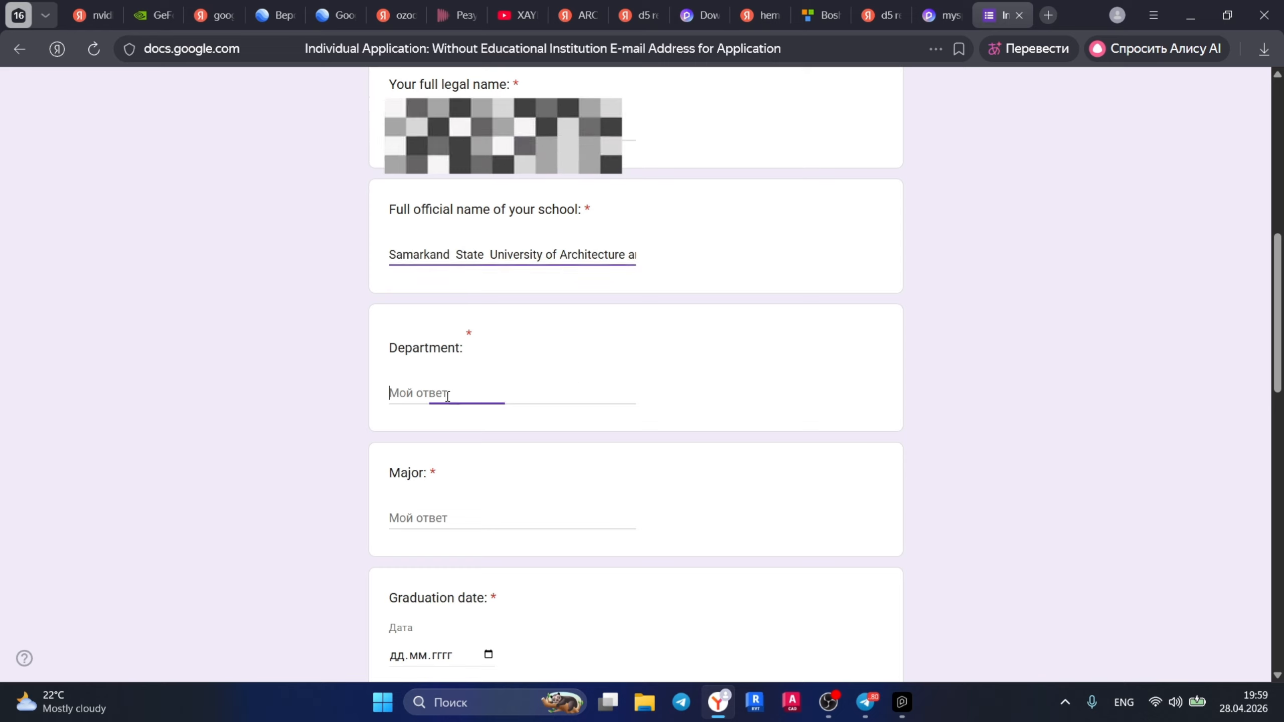
pyautogui.write('A')
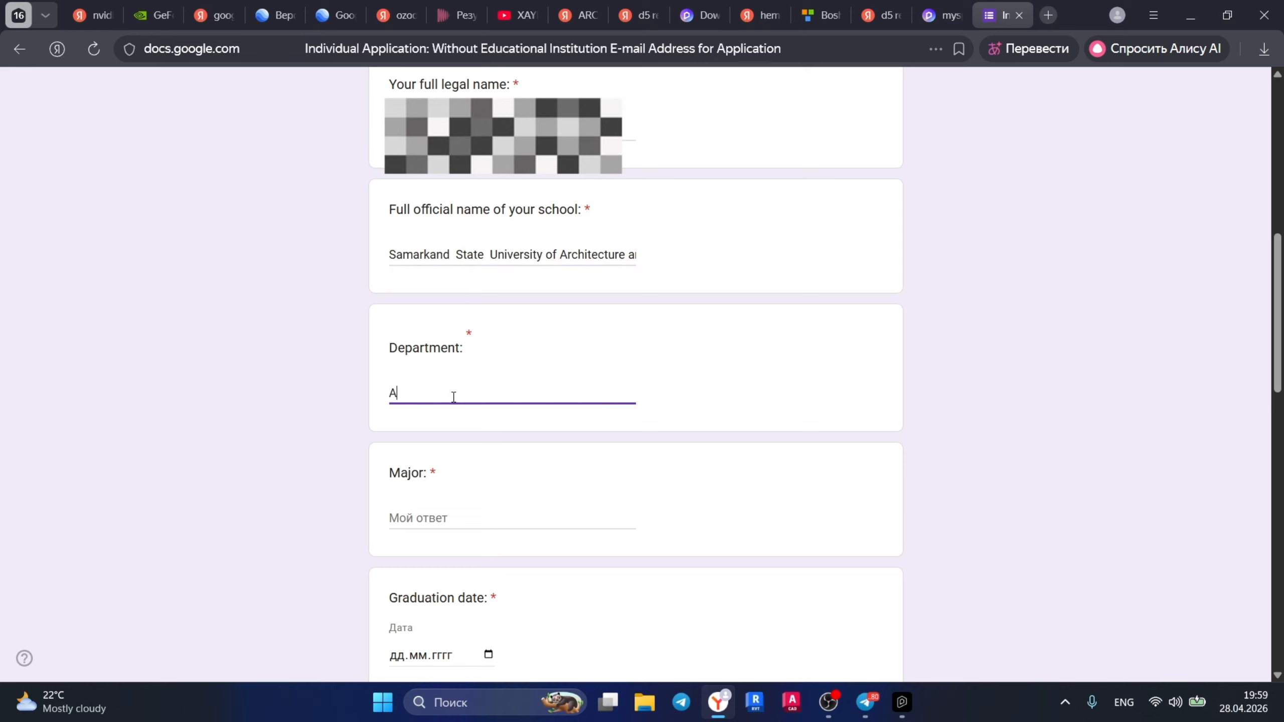
pyautogui.write('rchit')
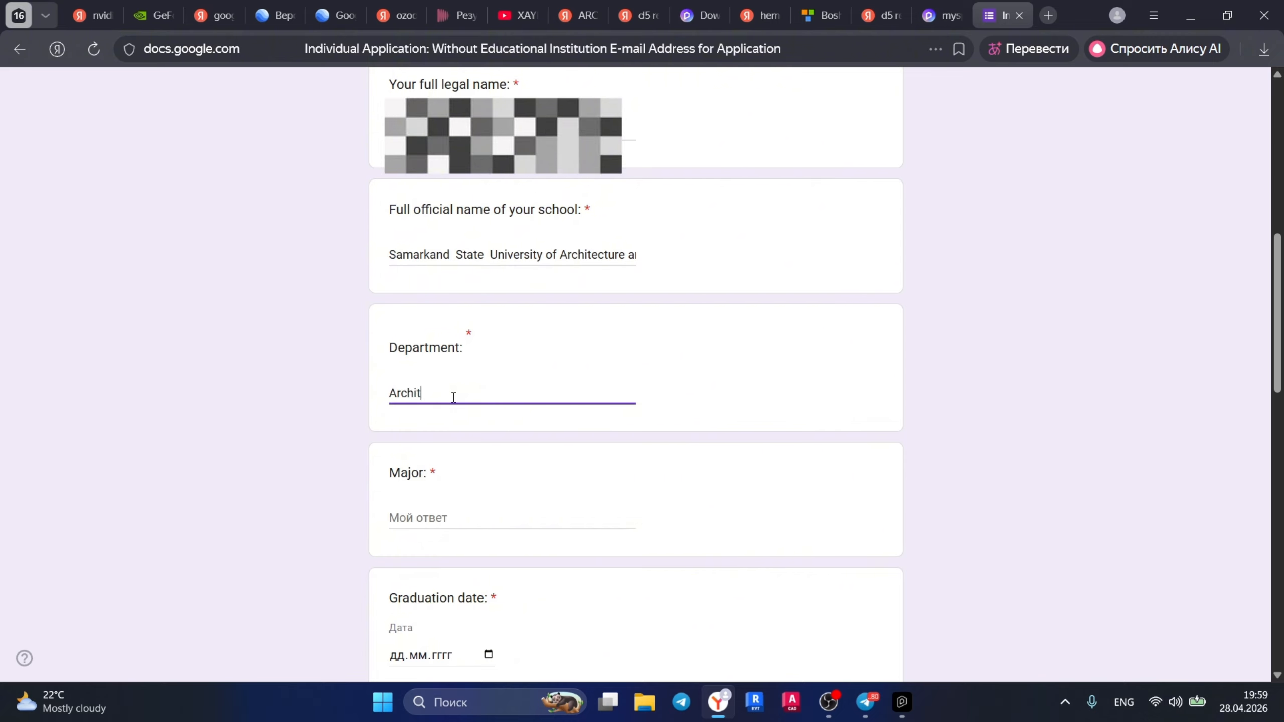
pyautogui.write('ecture')
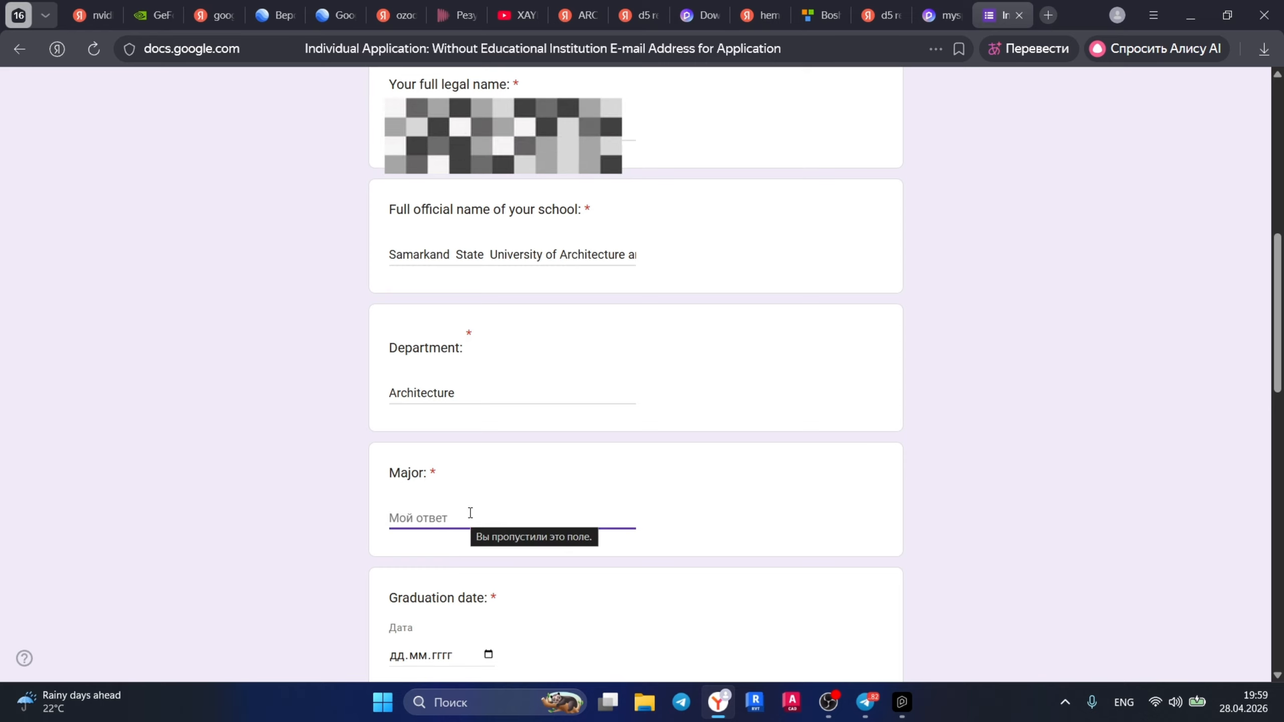
pyautogui.write('Architecture')
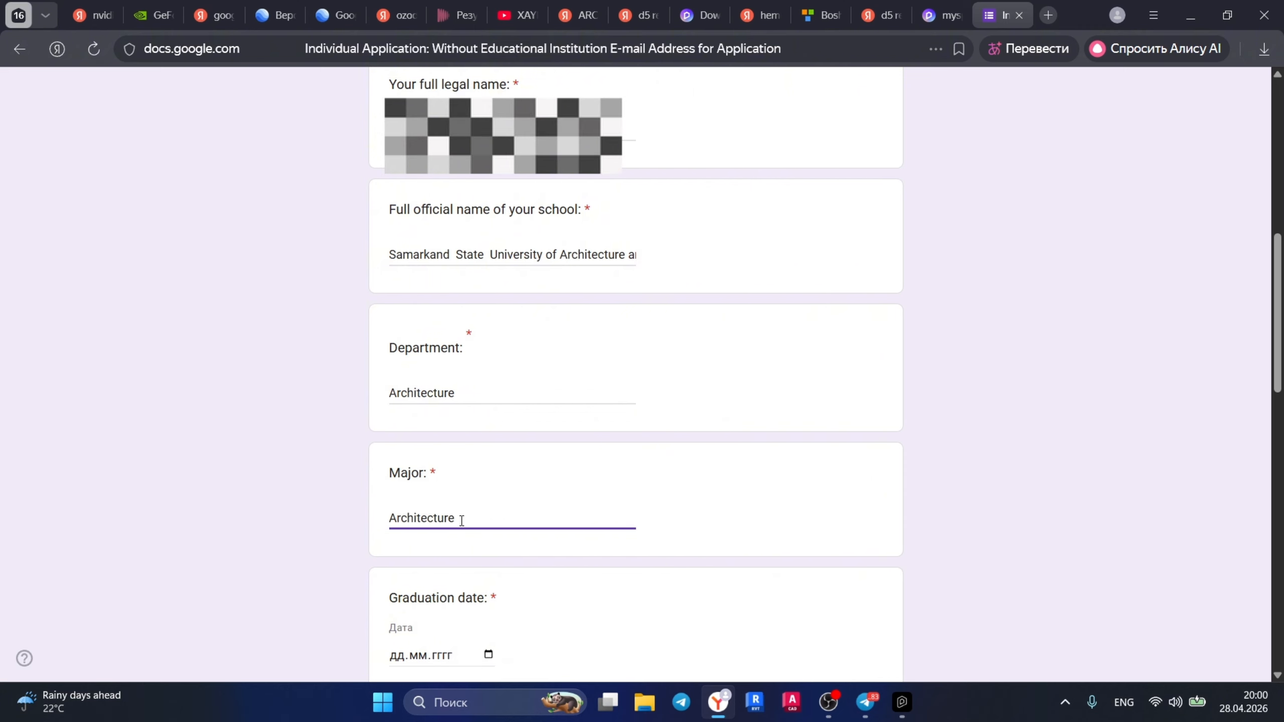
pyautogui.write(' types')
# Set the graduation date to 01.07.2027
pyautogui.scroll(-3, 508, 390)
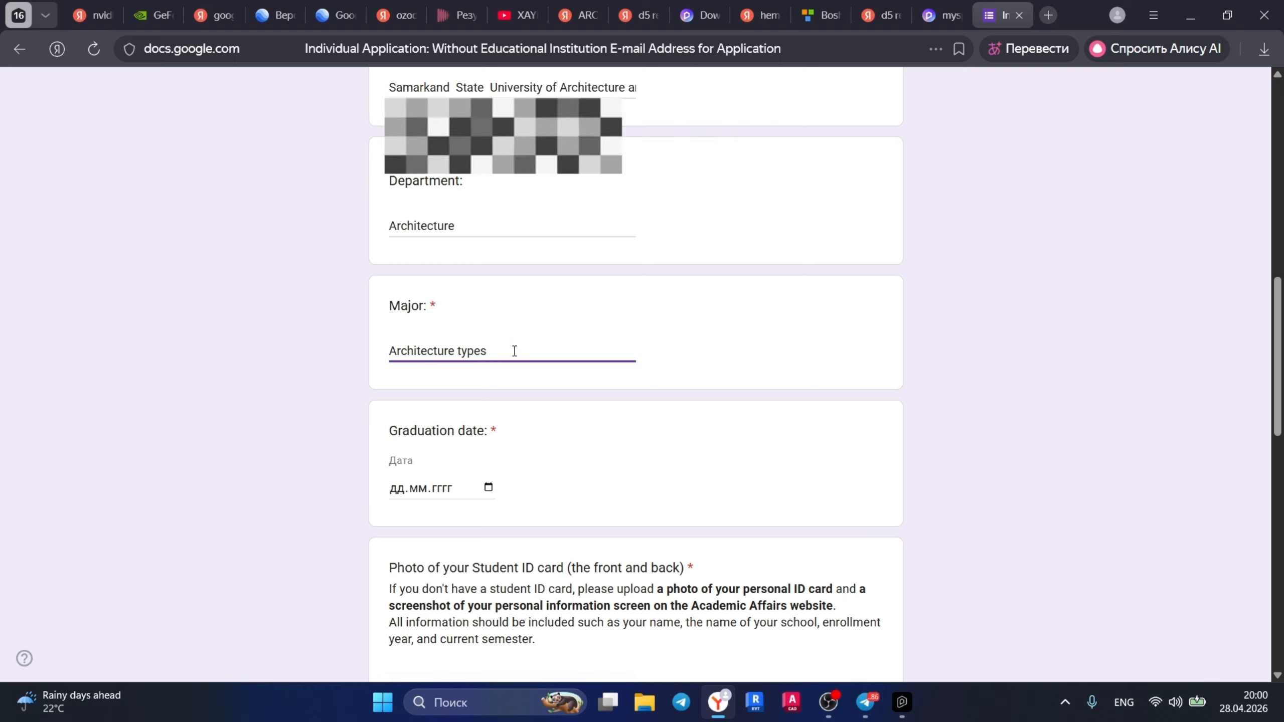
pyautogui.scroll(6, 514, 351)
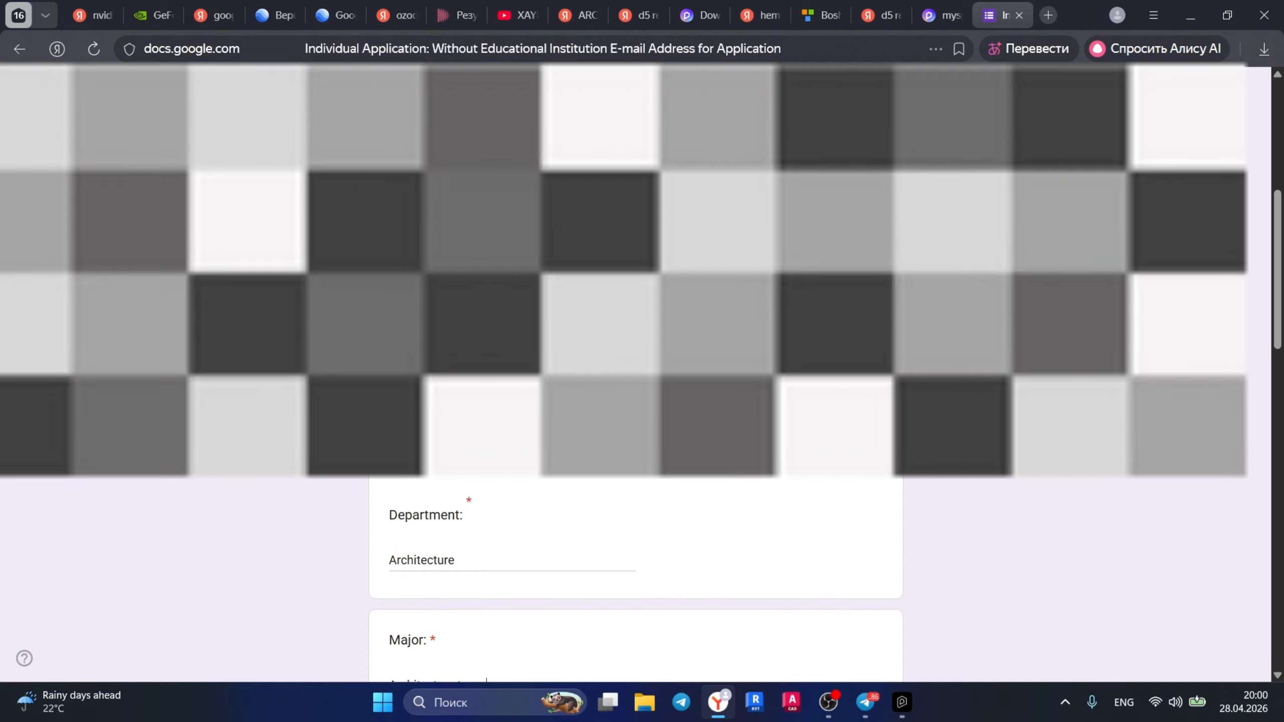
pyautogui.scroll(2, 514, 351)
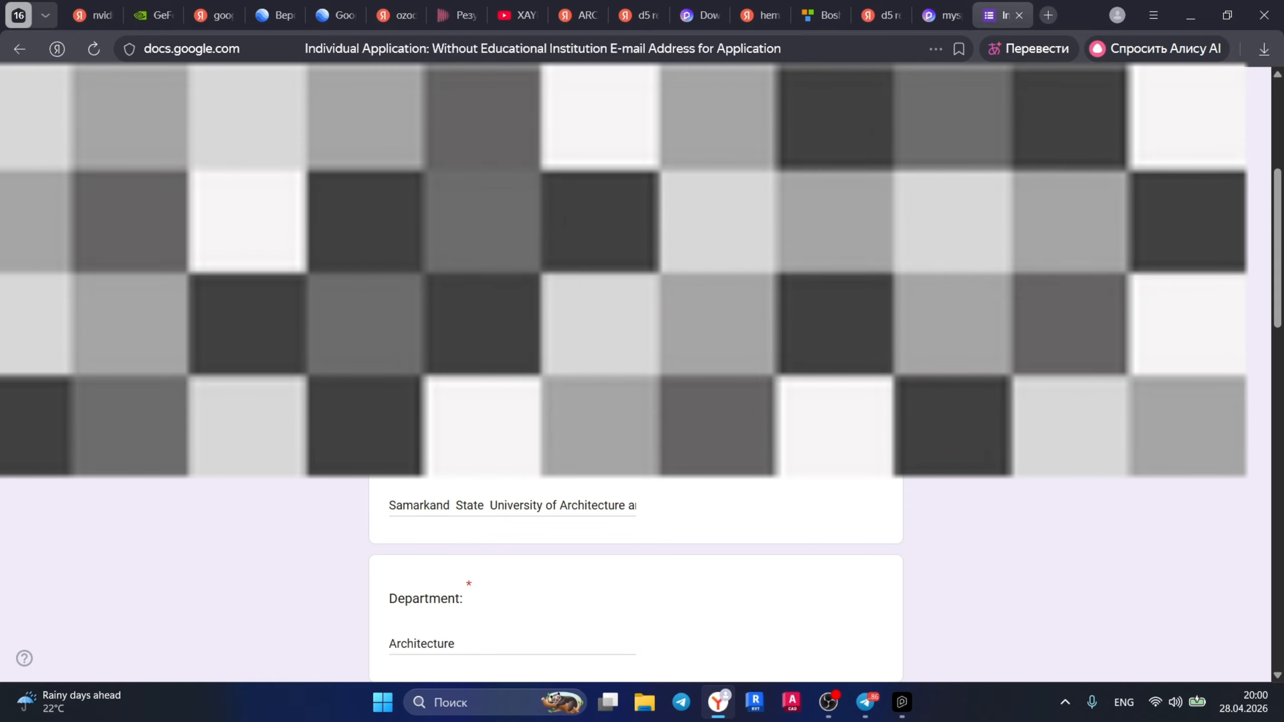
pyautogui.scroll(-6, 636, 371)
pyautogui.scroll(-1, 419, 443)
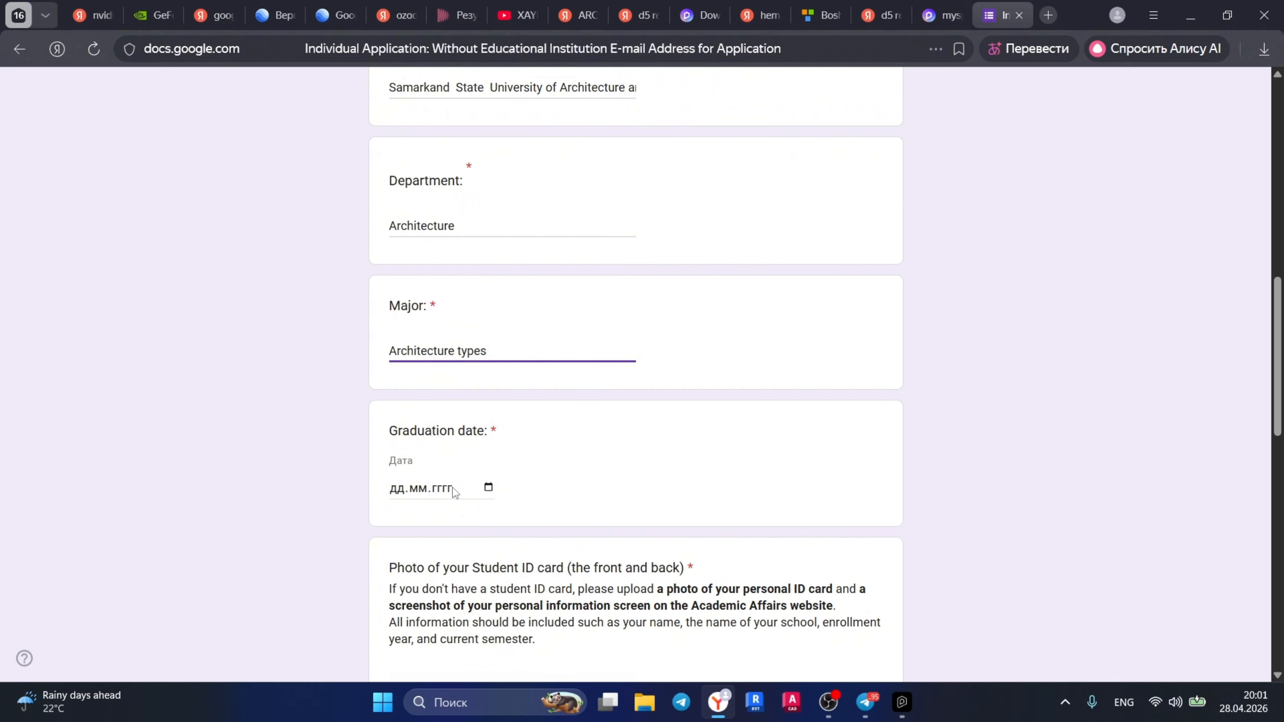
pyautogui.click(397, 489)
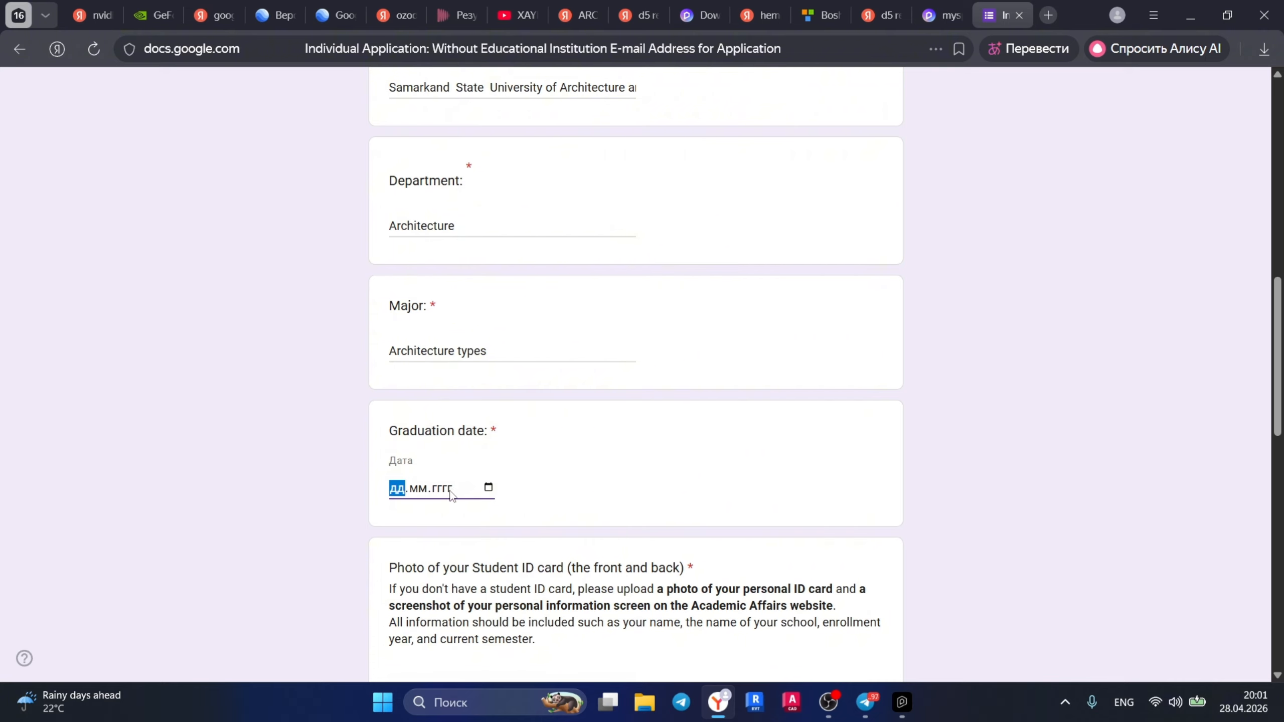
pyautogui.write('01.07.00202')
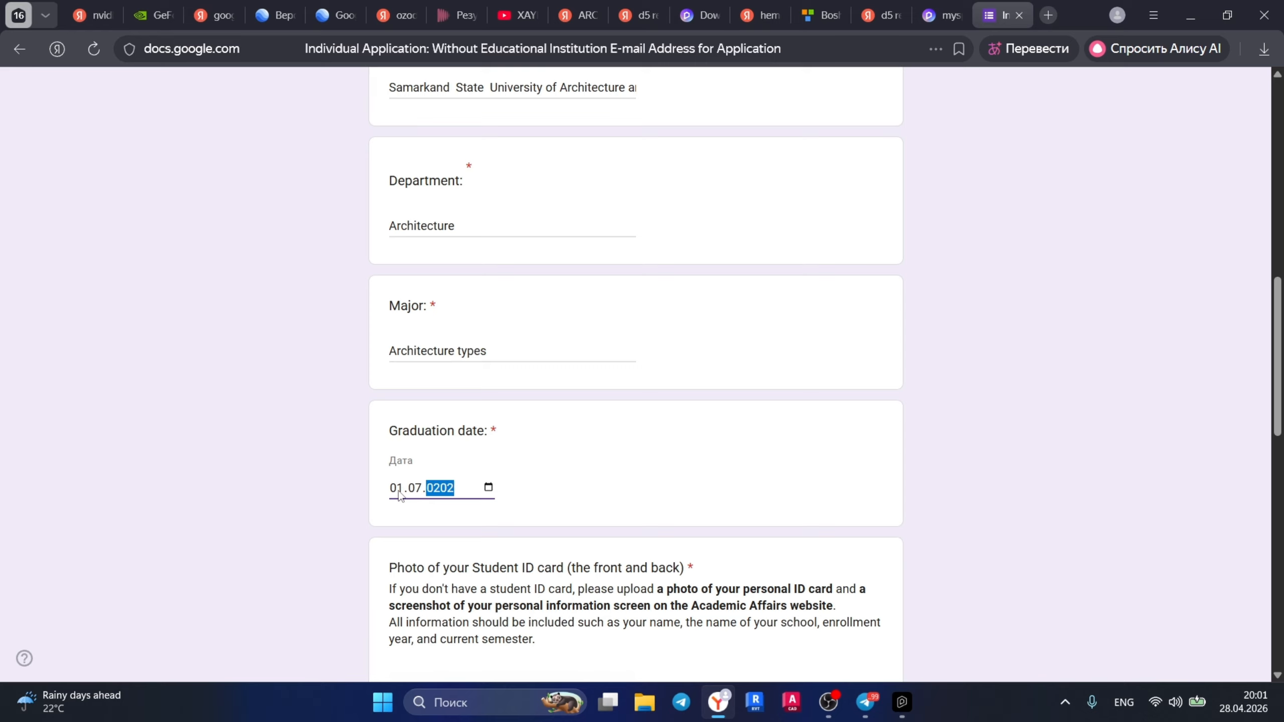
pyautogui.press('BackSpace')
pyautogui.write('2027')
pyautogui.scroll(-2, 433, 463)
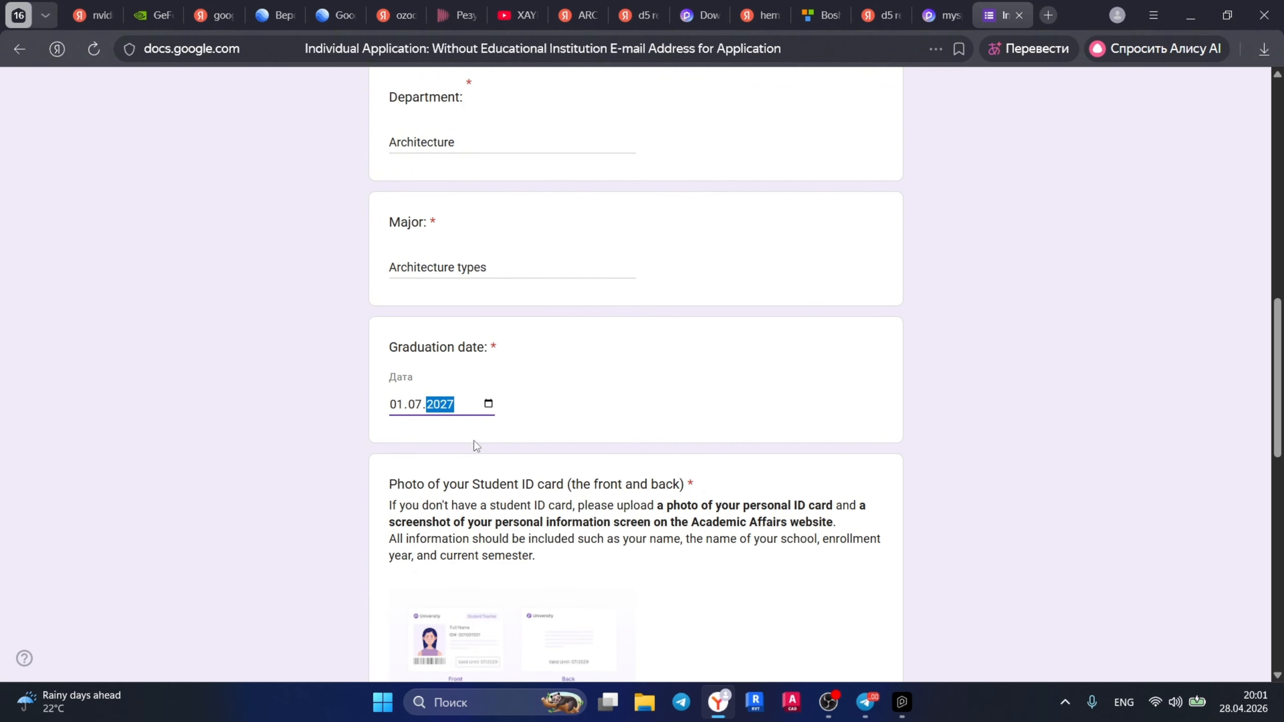
# Sign in to the HEMIS student portal through OneID and open the student references page (Ma'lumotnomalar)
pyautogui.scroll(-4, 475, 445)
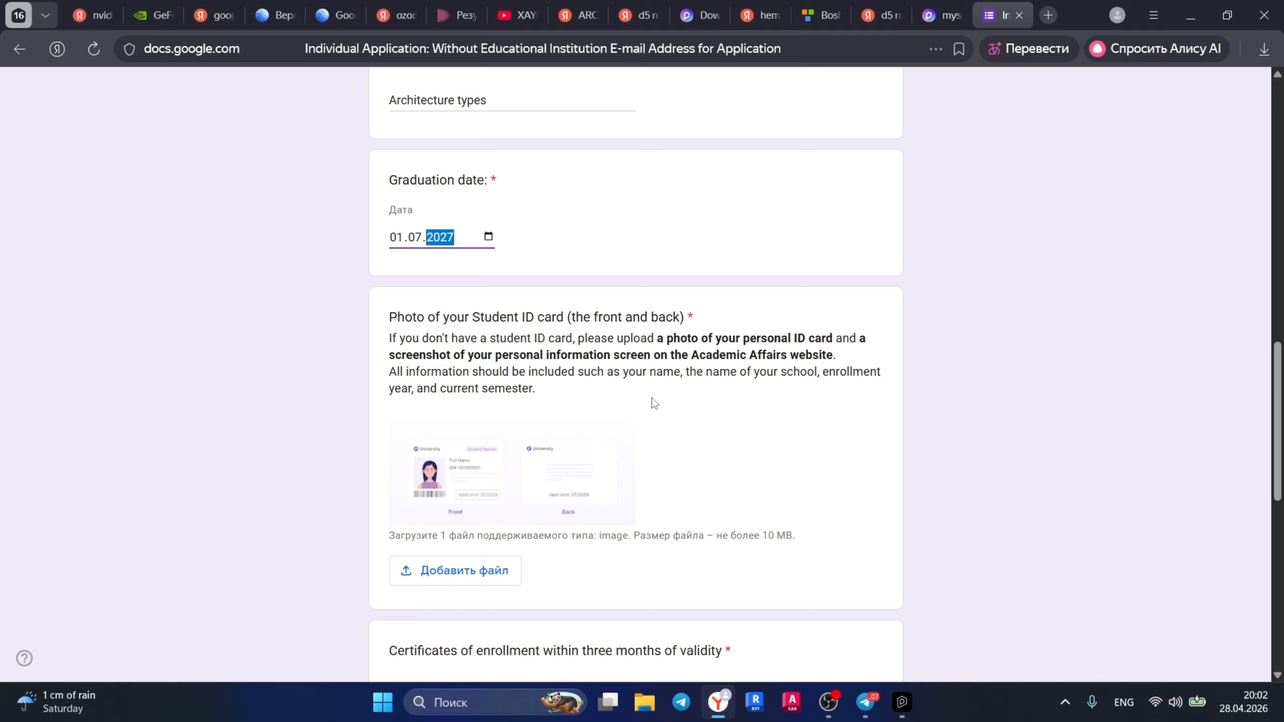
pyautogui.click(823, 24)
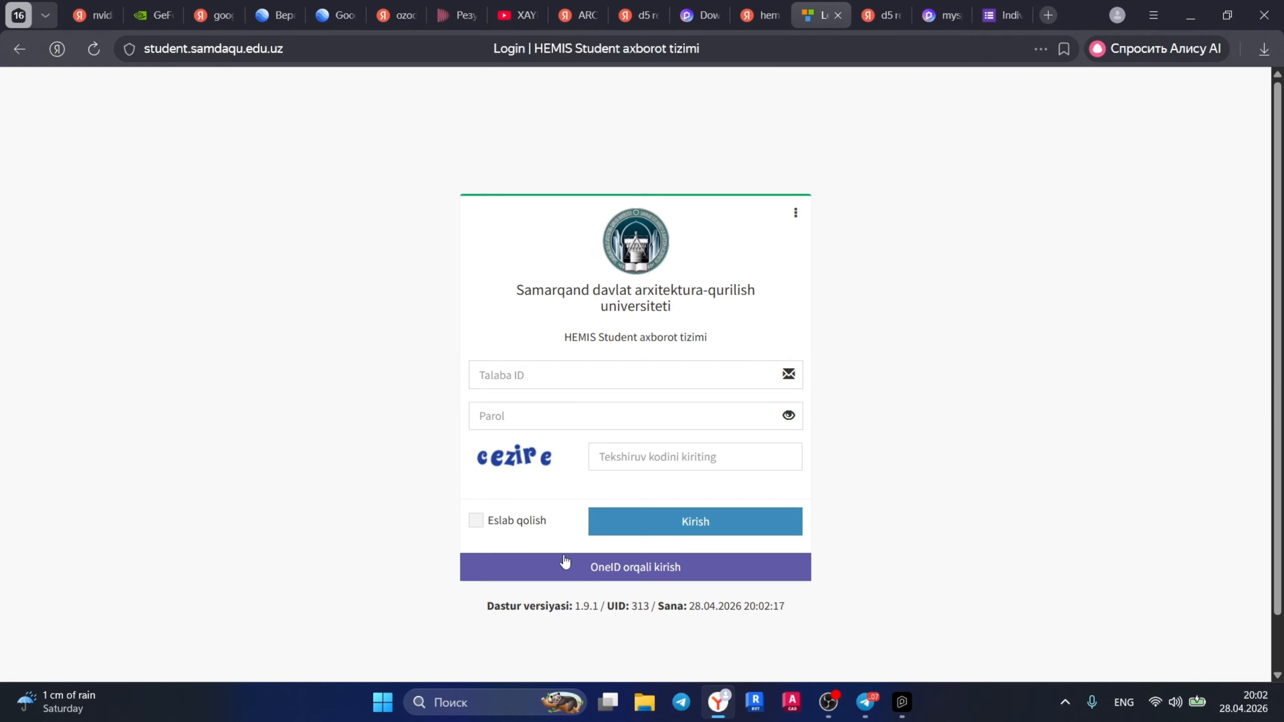
pyautogui.click(723, 565)
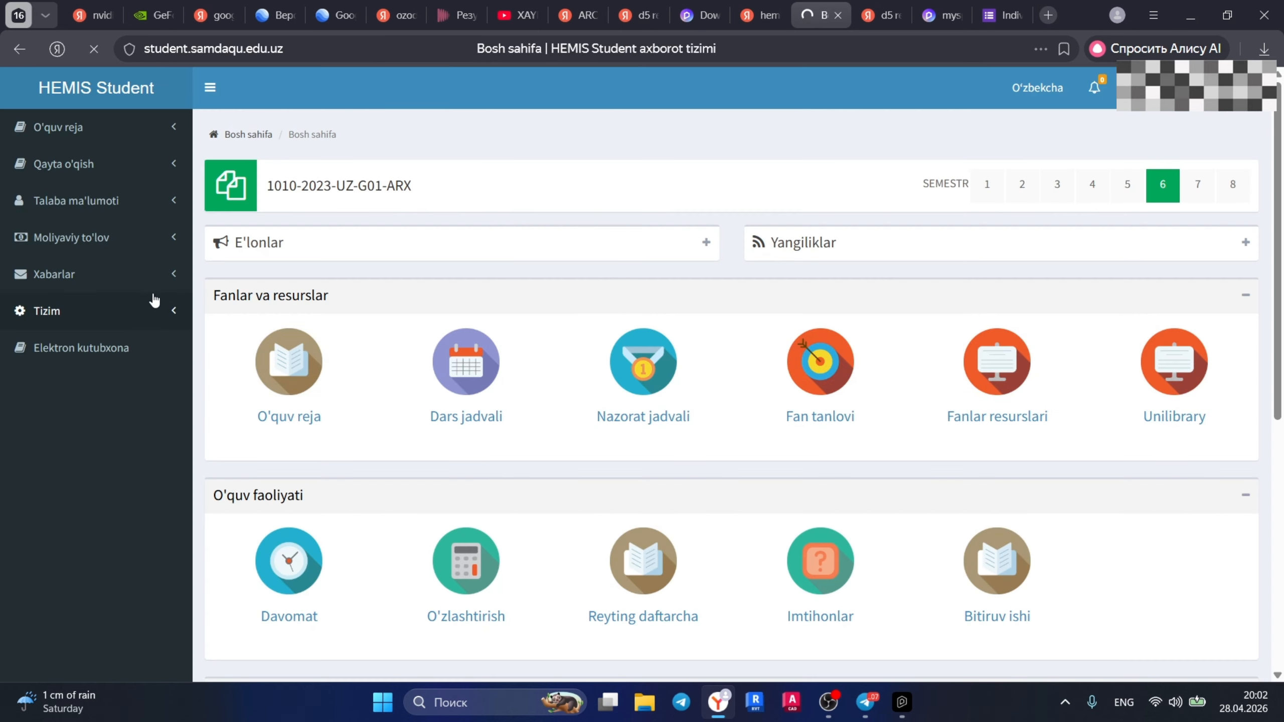
pyautogui.scroll(-5, 415, 416)
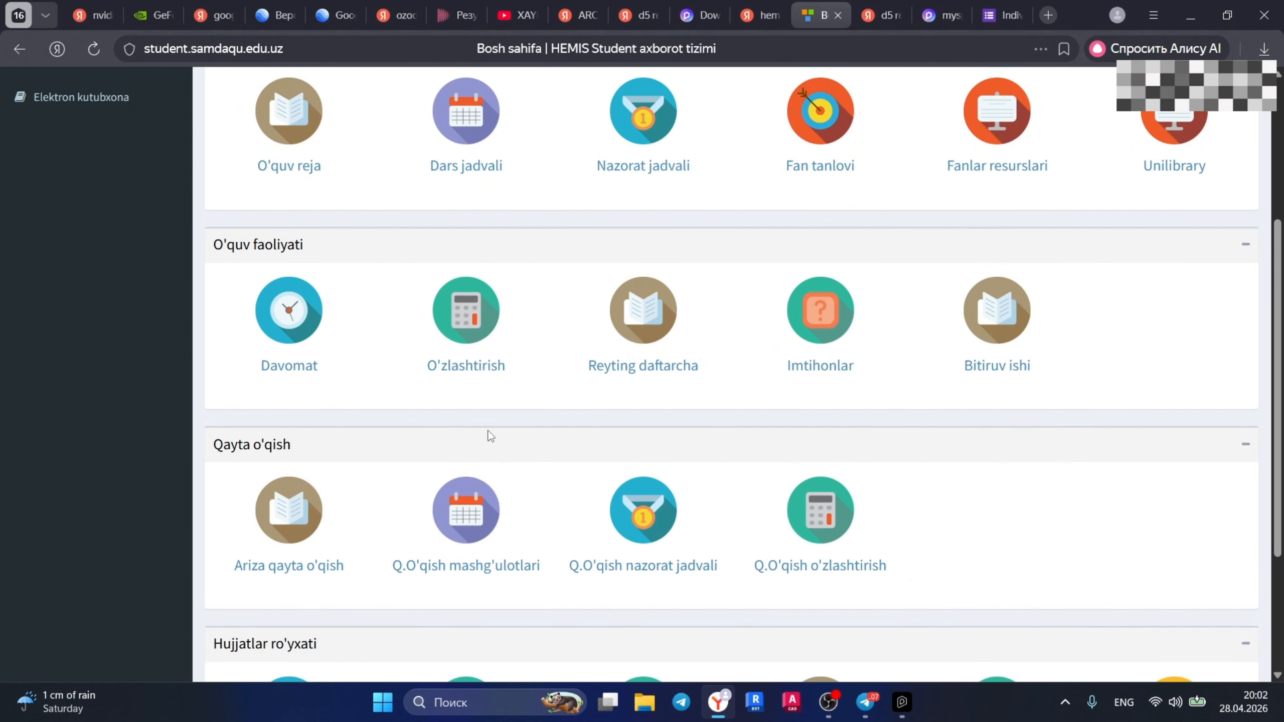
pyautogui.scroll(-4, 490, 436)
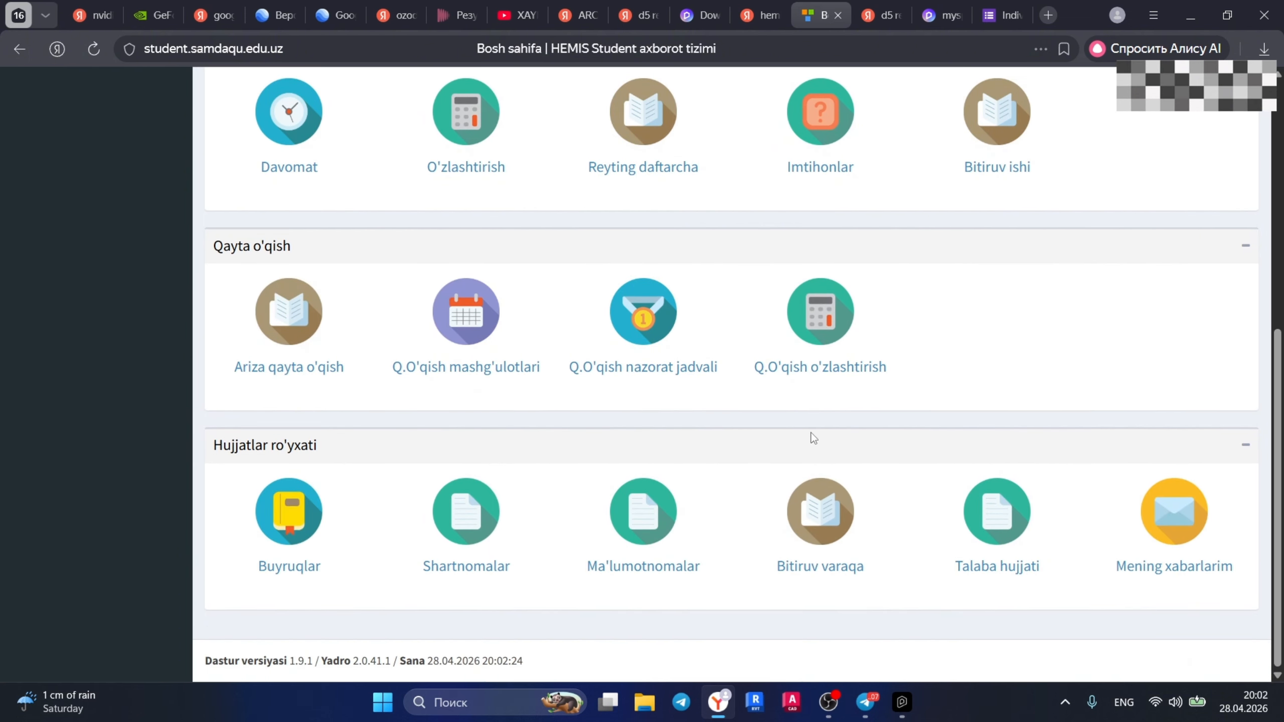
pyautogui.click(698, 508)
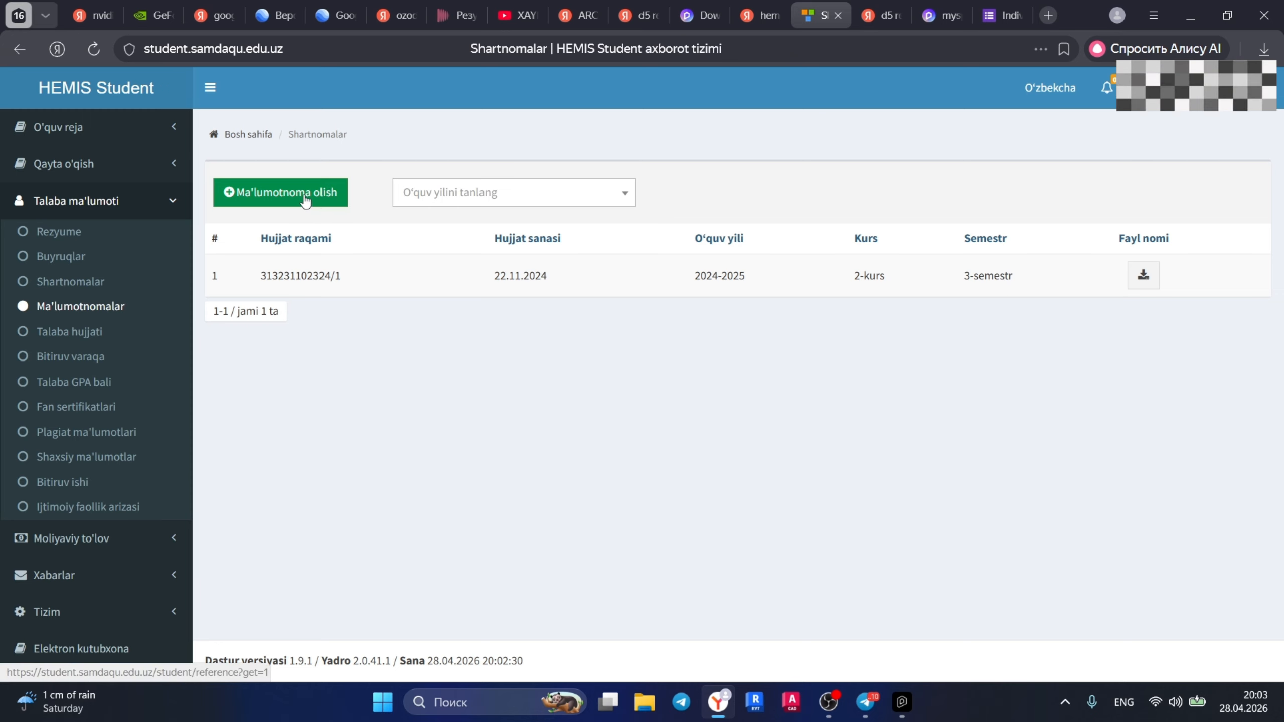
# Request a new student reference for the current semester, confirm the request, and download its file
pyautogui.click(305, 200)
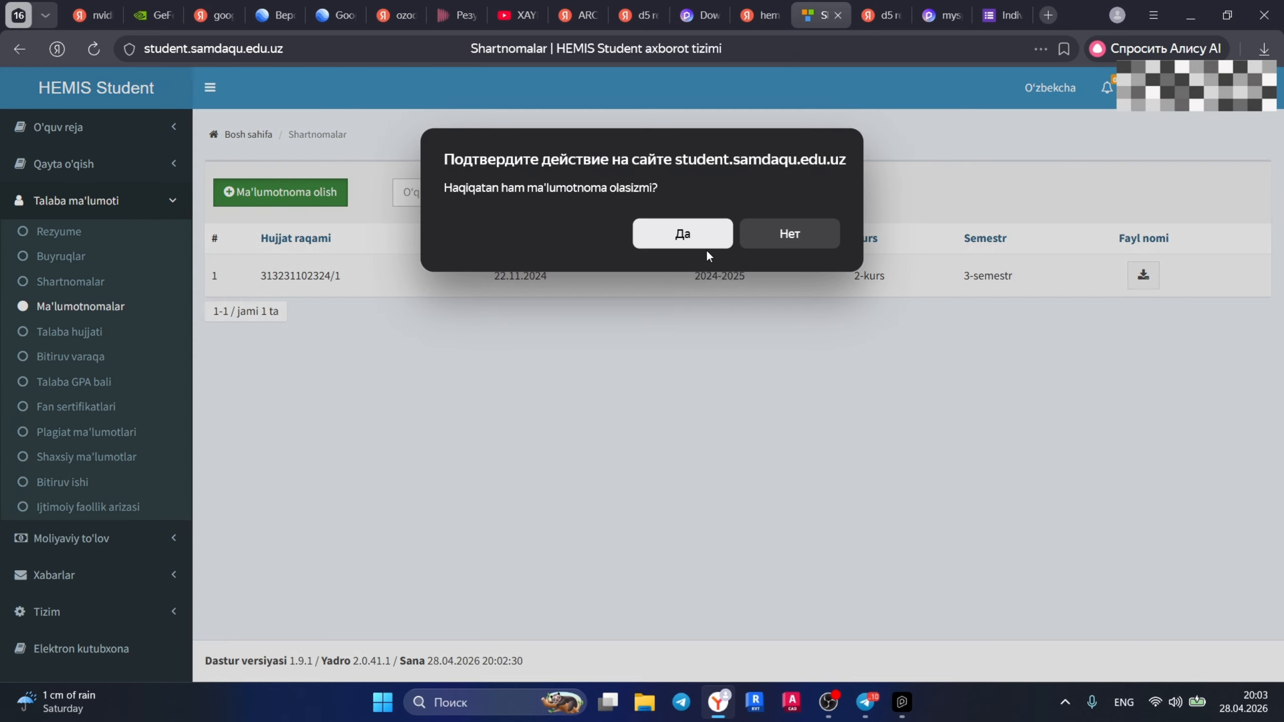
pyautogui.click(706, 245)
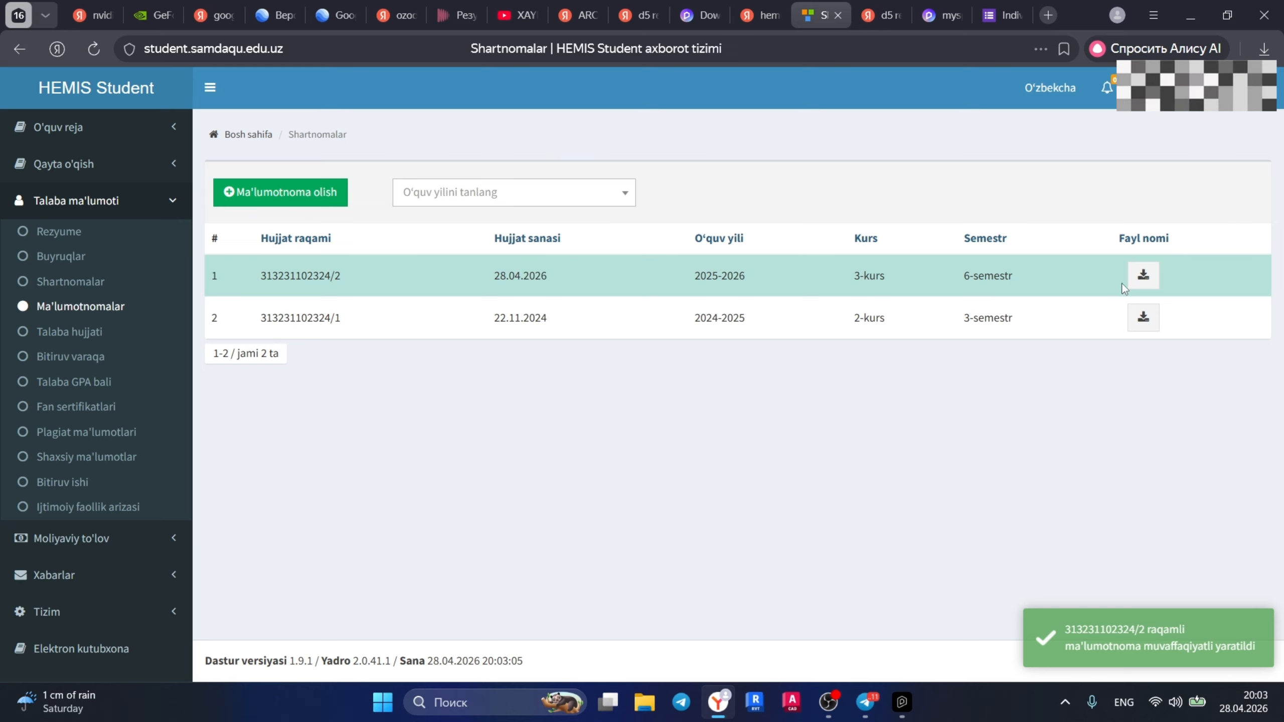
pyautogui.click(1144, 277)
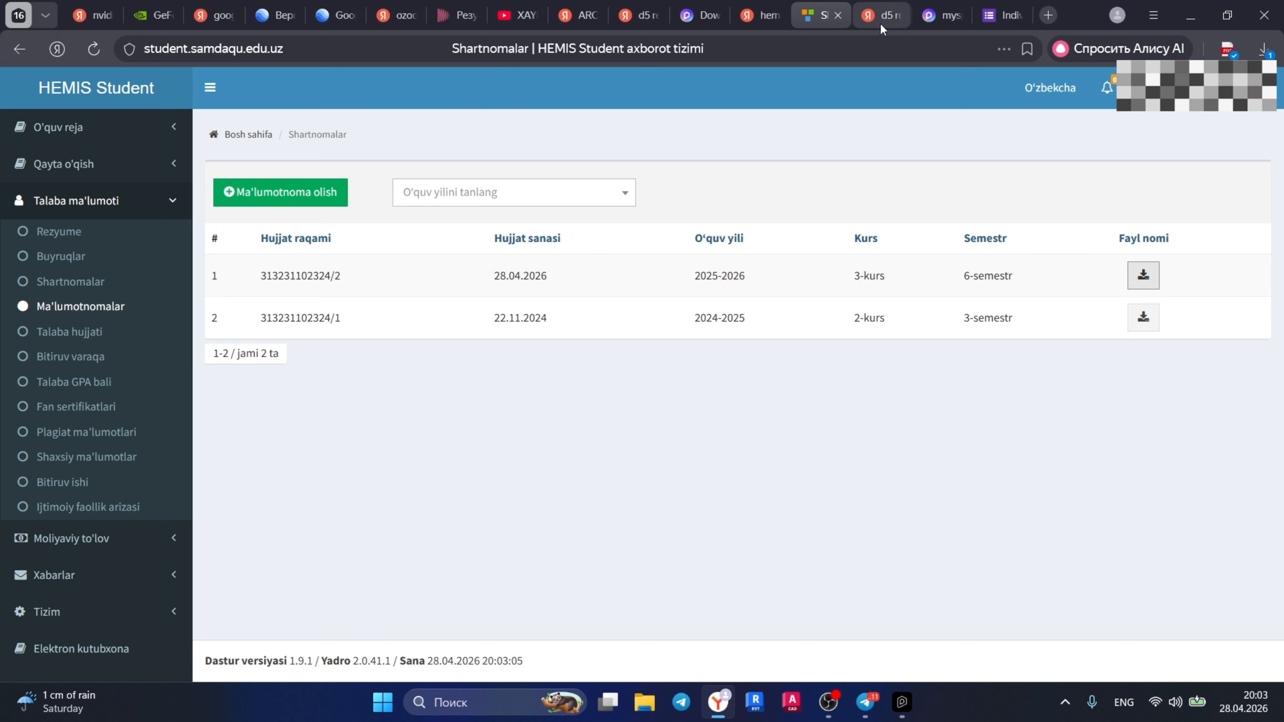
pyautogui.click(1005, 15)
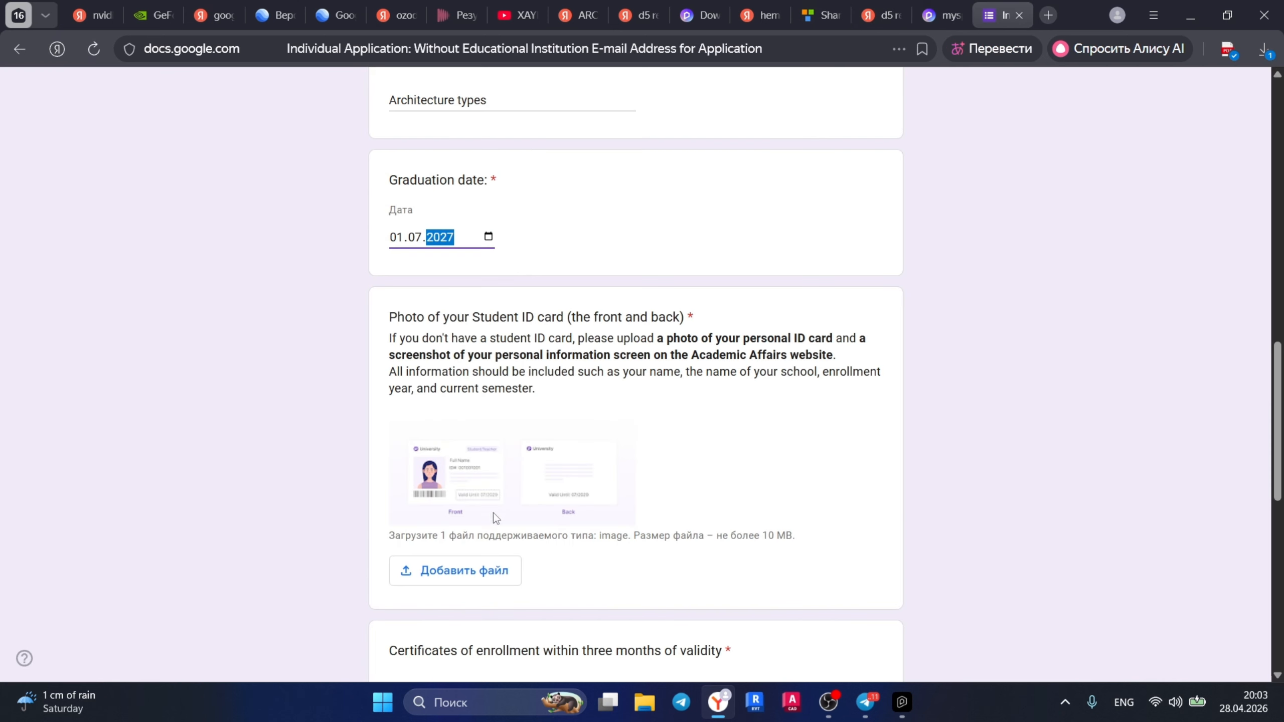
pyautogui.click(461, 571)
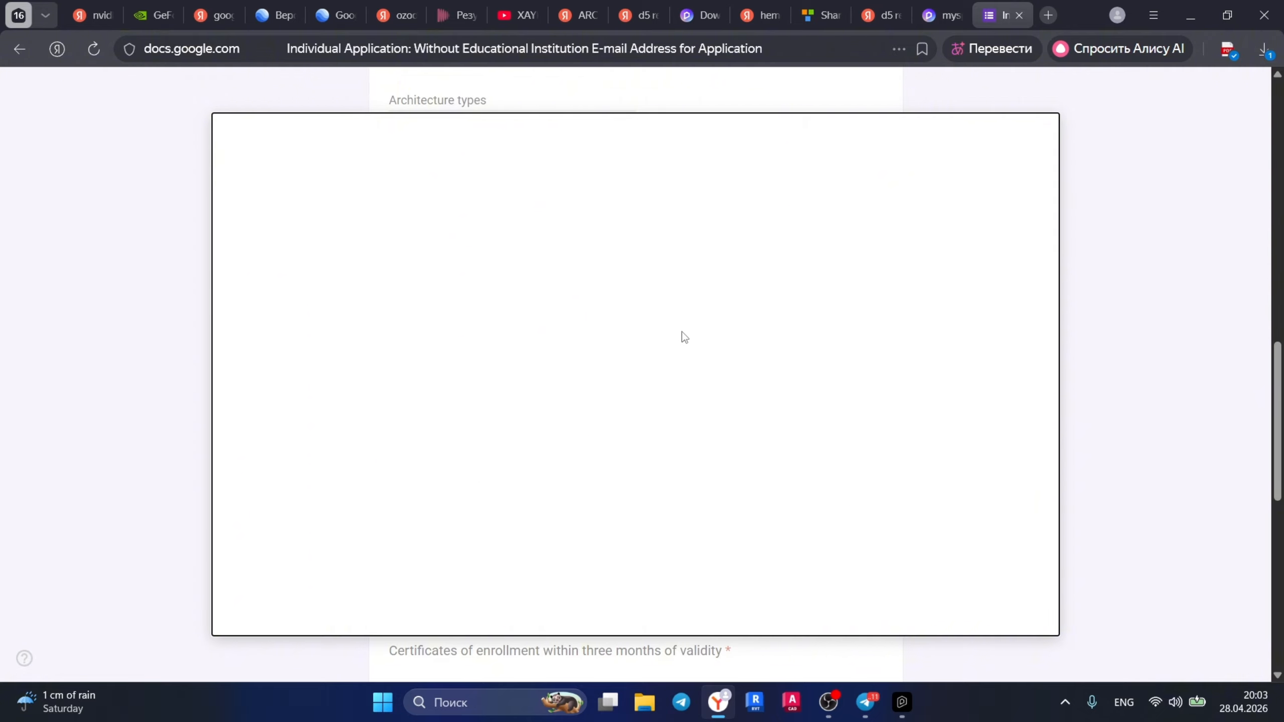
pyautogui.click(637, 511)
pyautogui.press('Escape')
pyautogui.click(1022, 138)
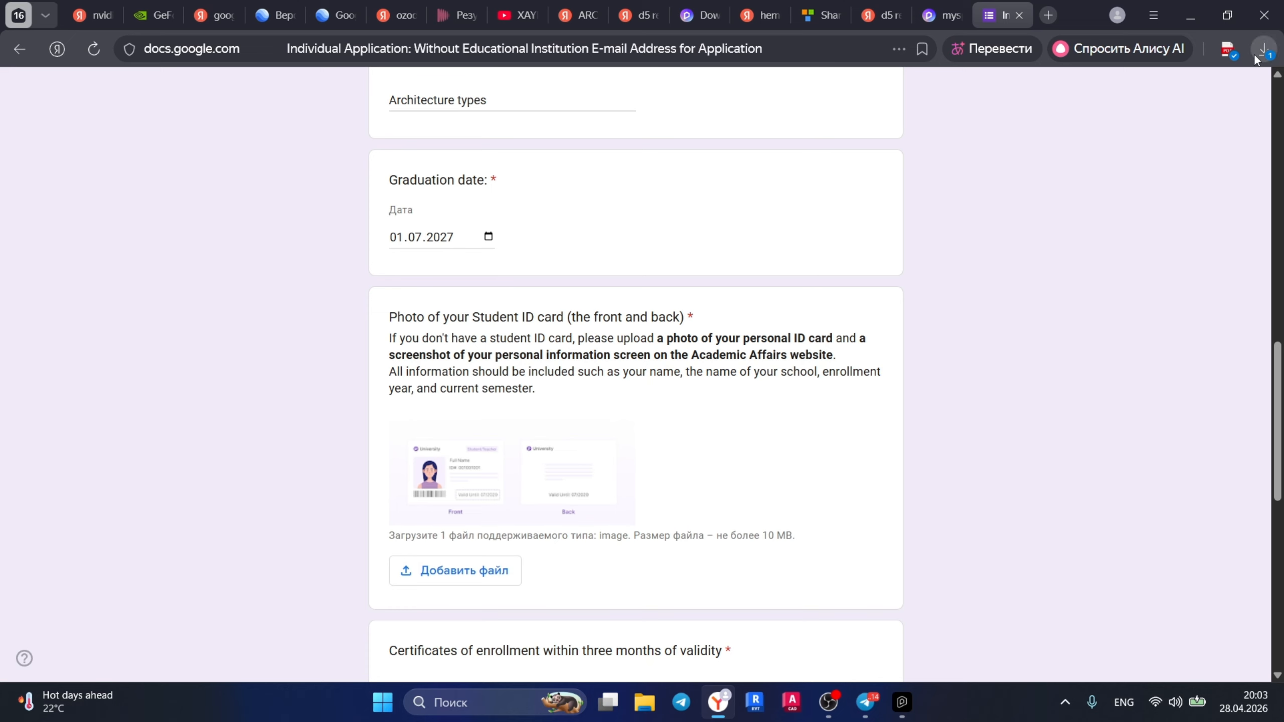
# Search the web for "pdf to jpg" in a new tab and open the iLovePDF converter page
pyautogui.click(1048, 15)
pyautogui.click(467, 306)
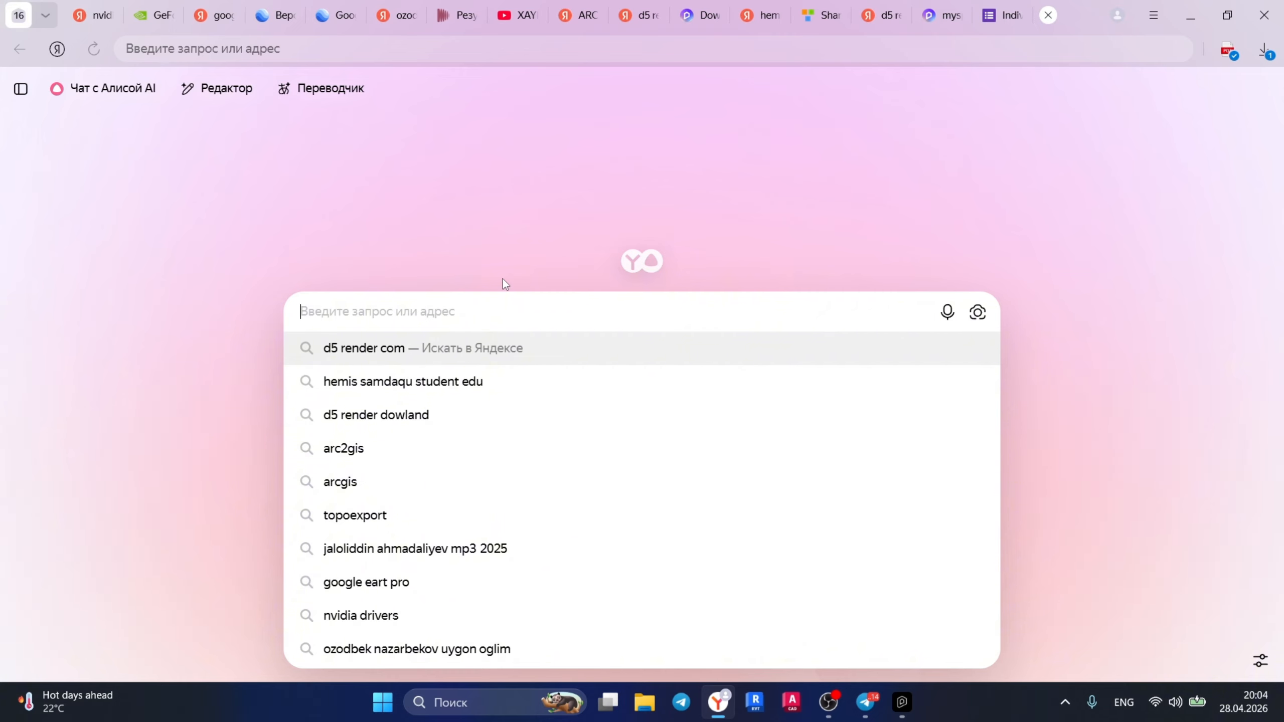
pyautogui.write('pdf to jpg')
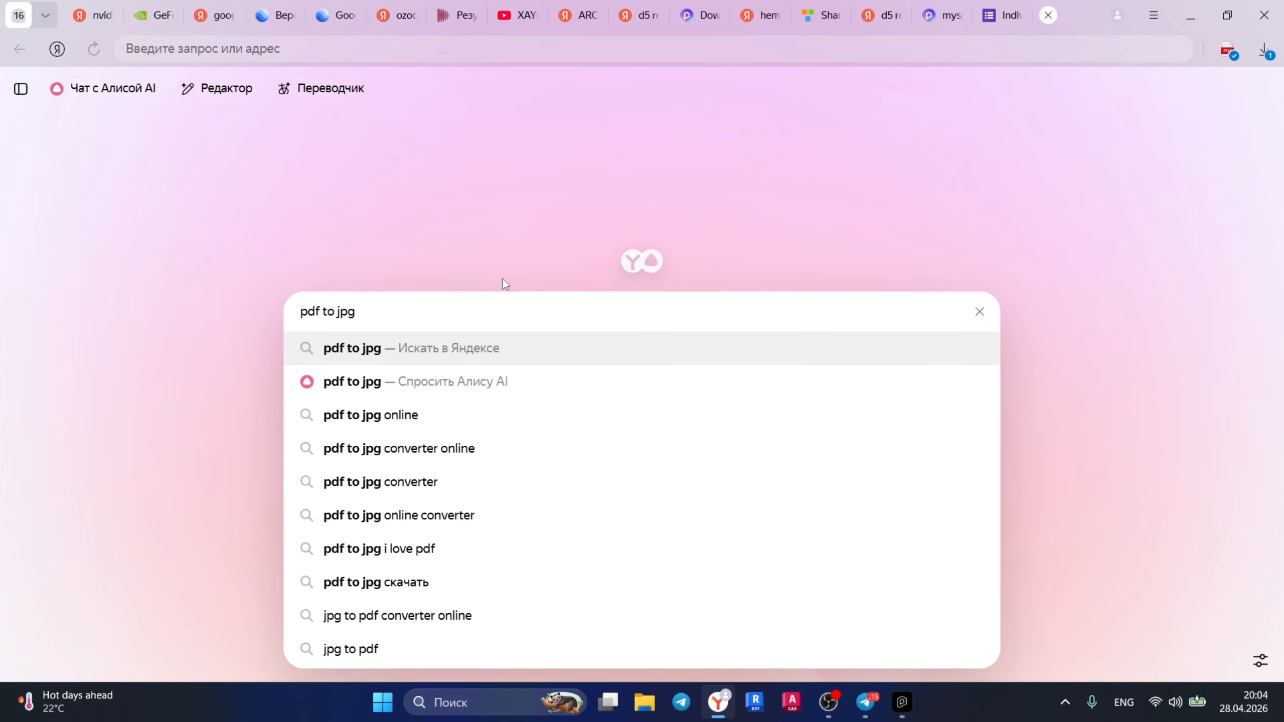
pyautogui.press('Return')
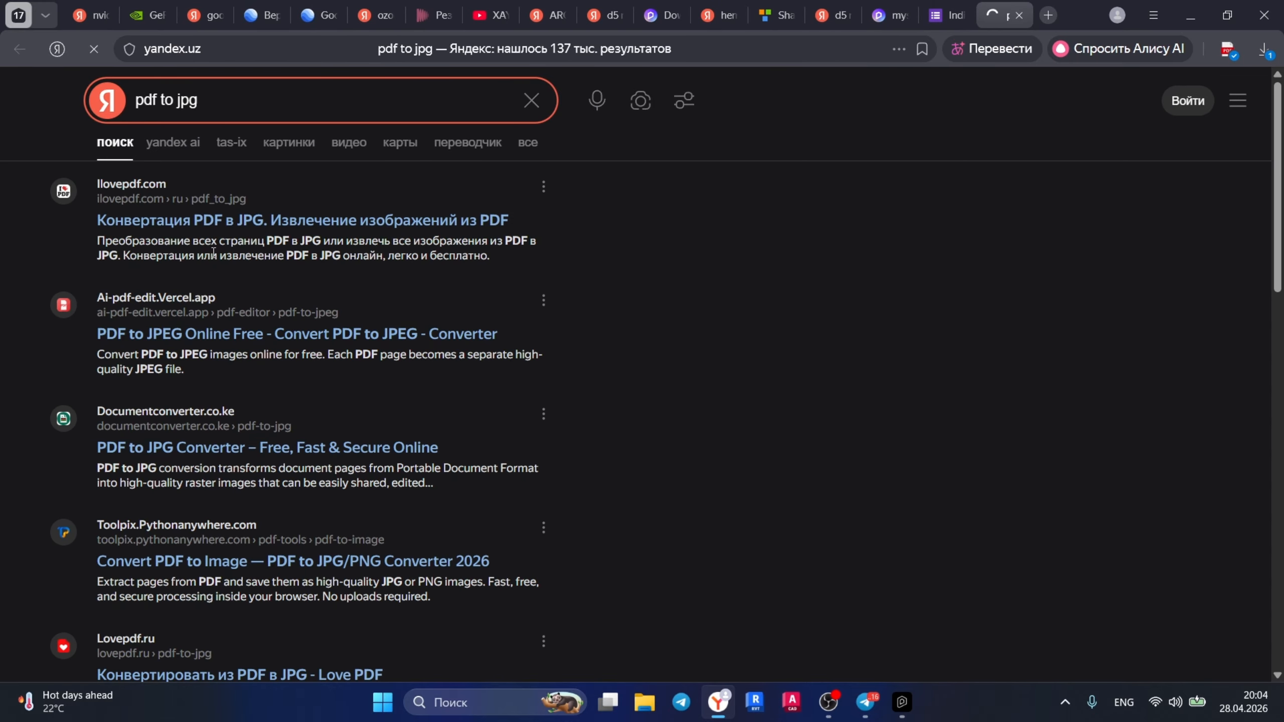
pyautogui.click(184, 220)
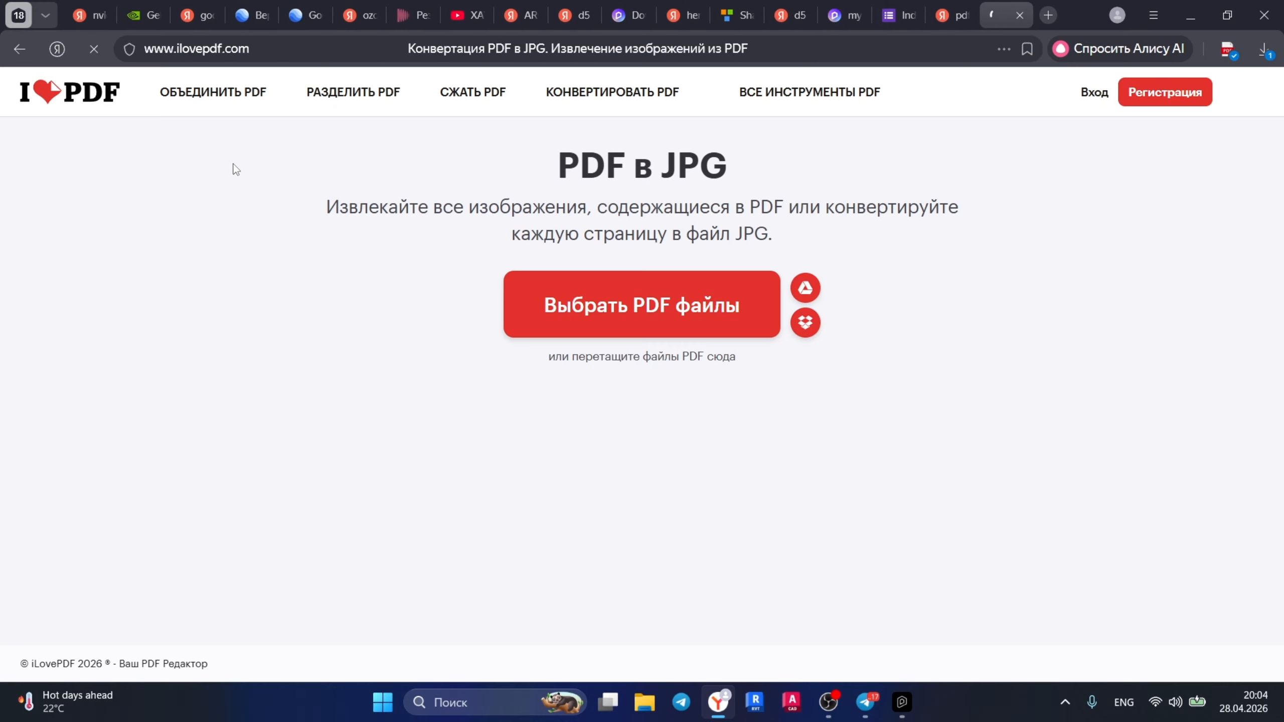
# Load the newly downloaded student reference PDF from the Downloads folder into the PDF to JPG converter
pyautogui.click(588, 325)
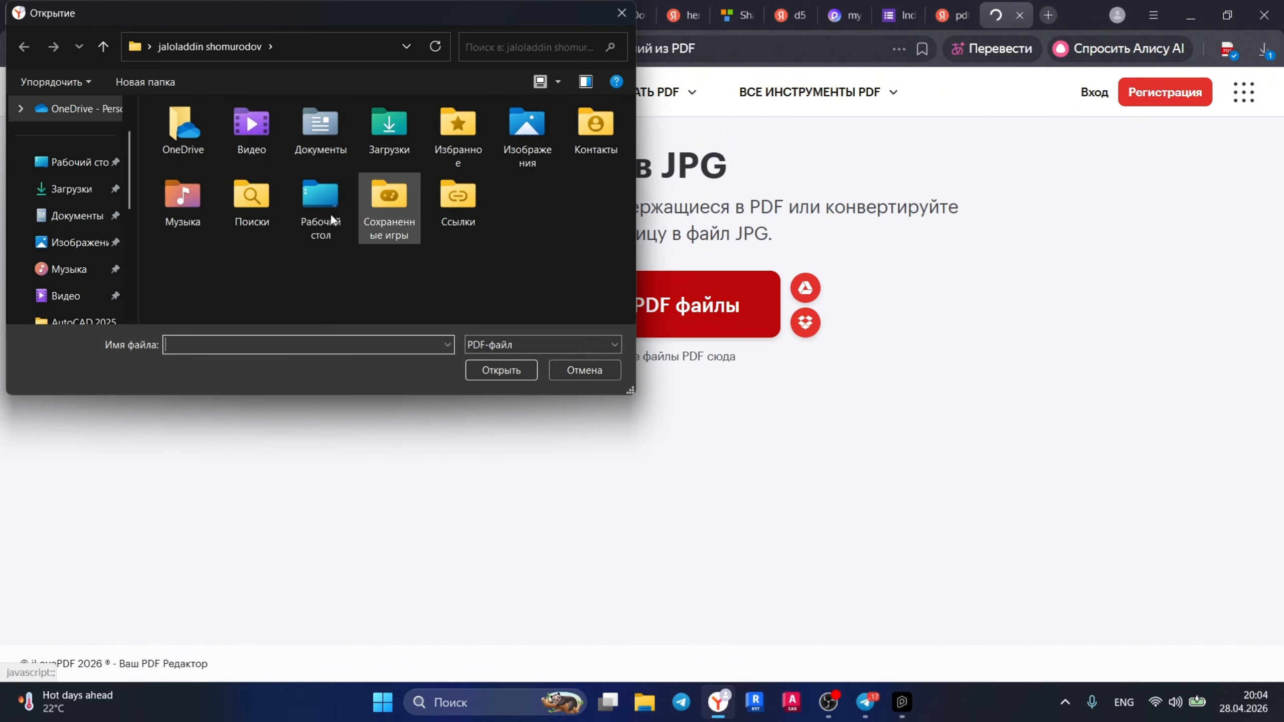
pyautogui.click(66, 190)
pyautogui.click(245, 155)
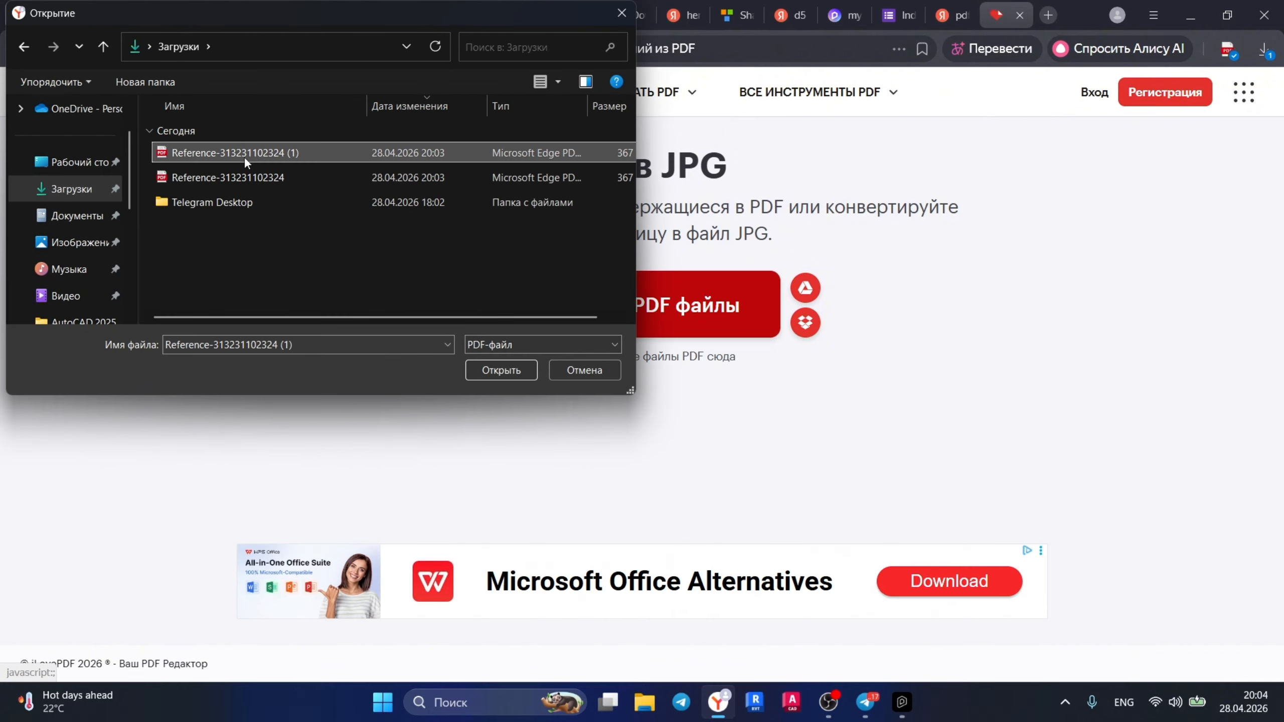
pyautogui.doubleClick(245, 158)
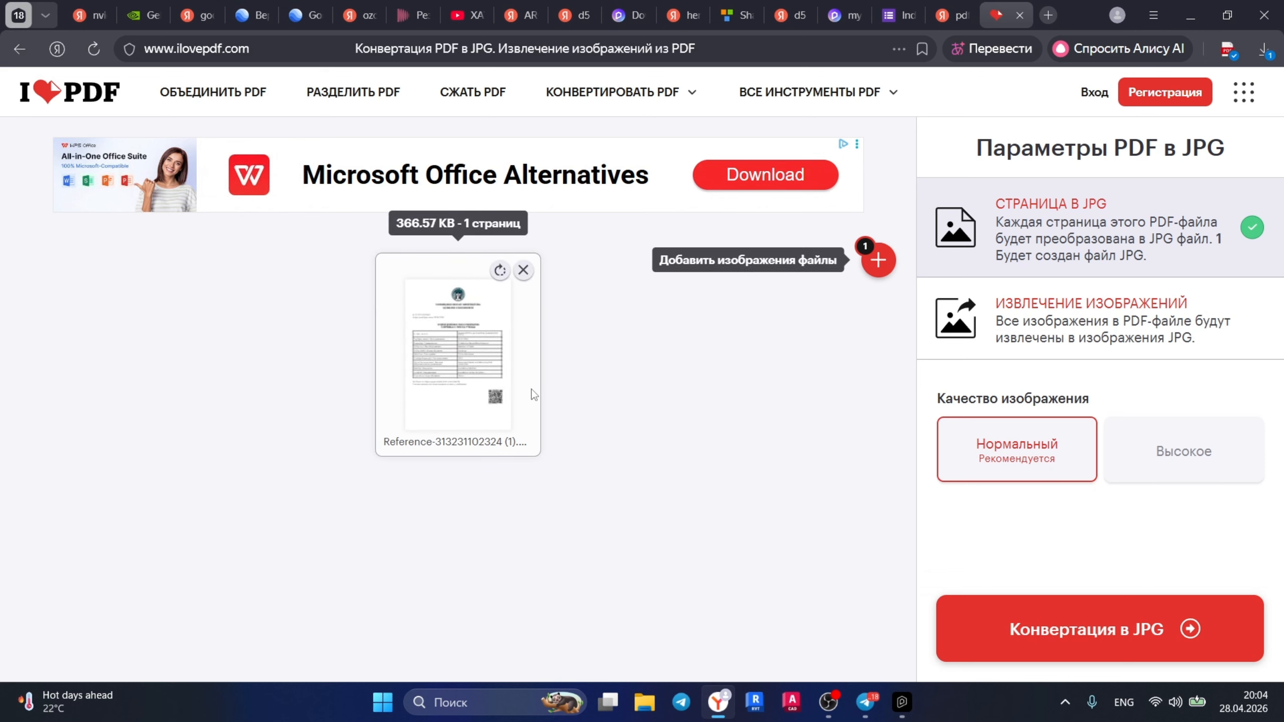
# Convert the reference PDF to JPG, download the image, and return to the application form
pyautogui.click(974, 629)
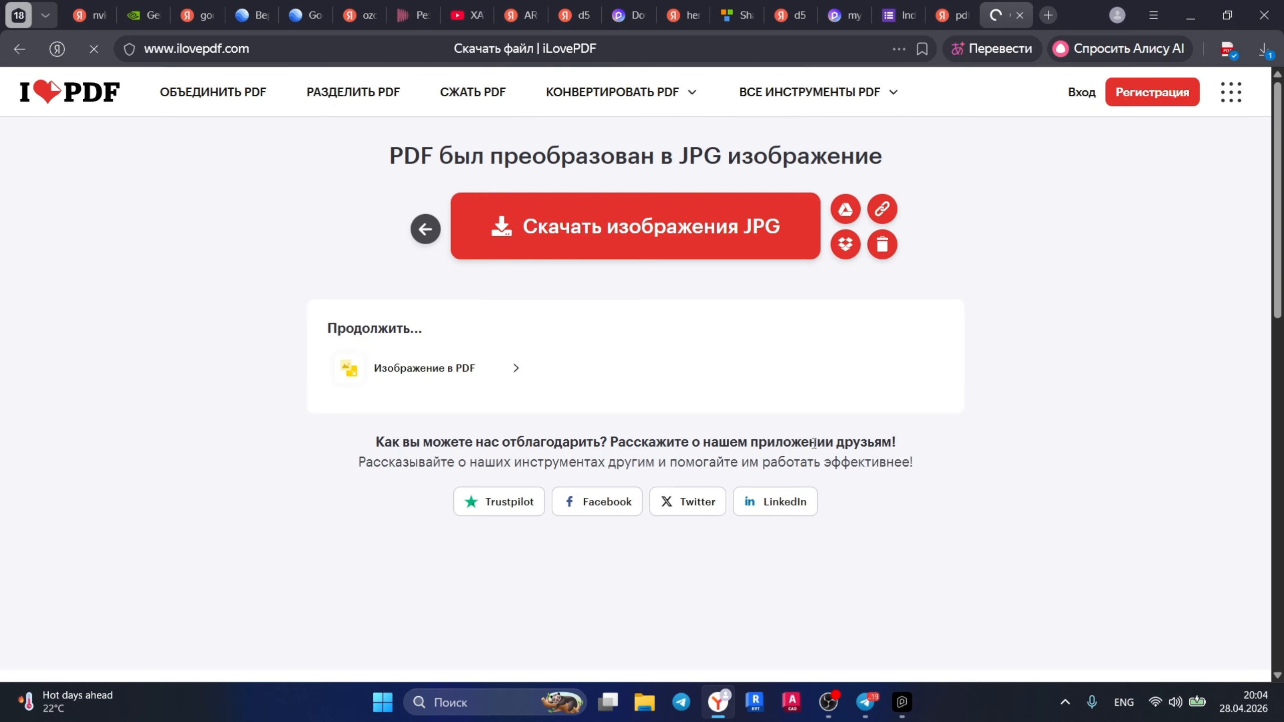
pyautogui.click(633, 239)
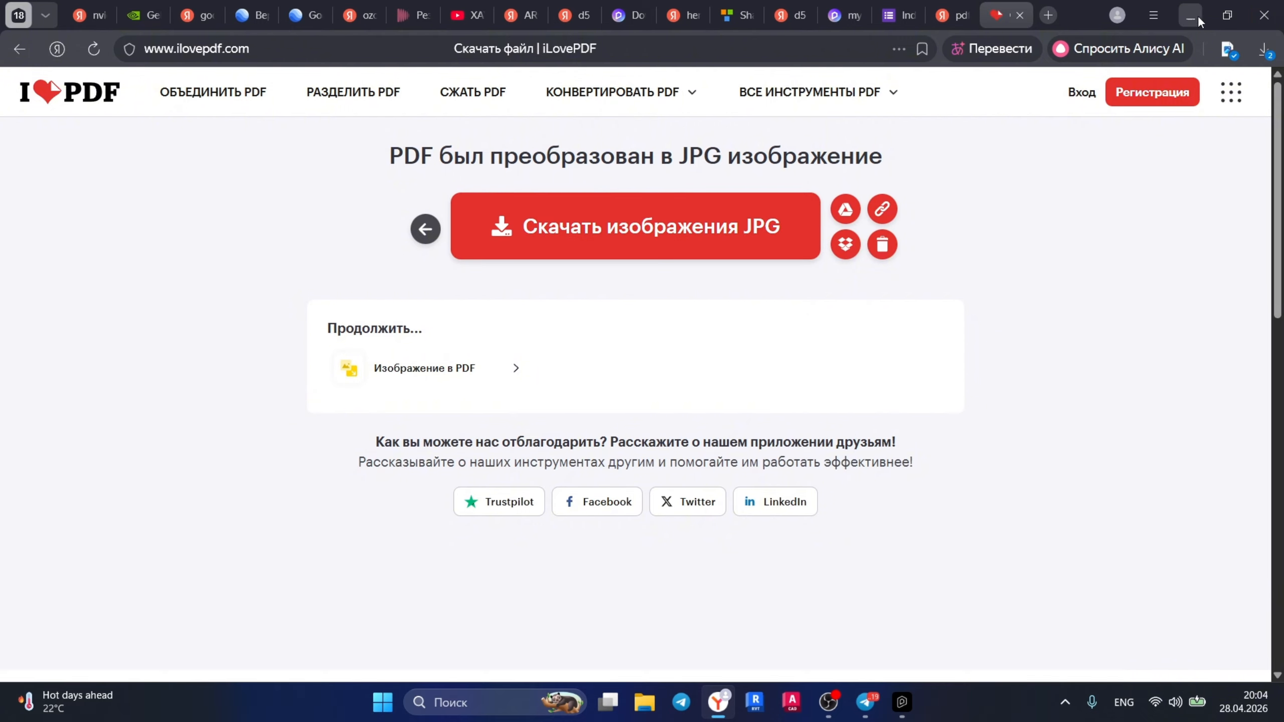
pyautogui.click(904, 16)
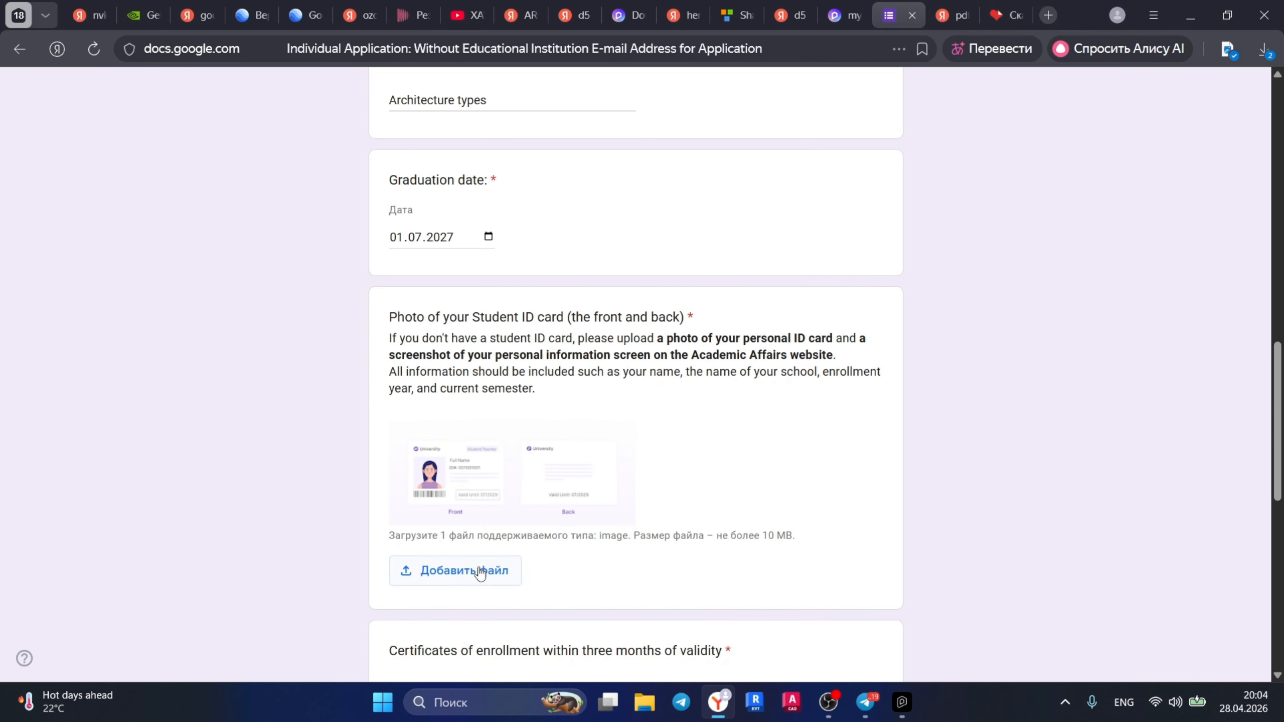
# Upload the converted reference JPG from the Downloads folder as the Student ID card photo
pyautogui.click(478, 570)
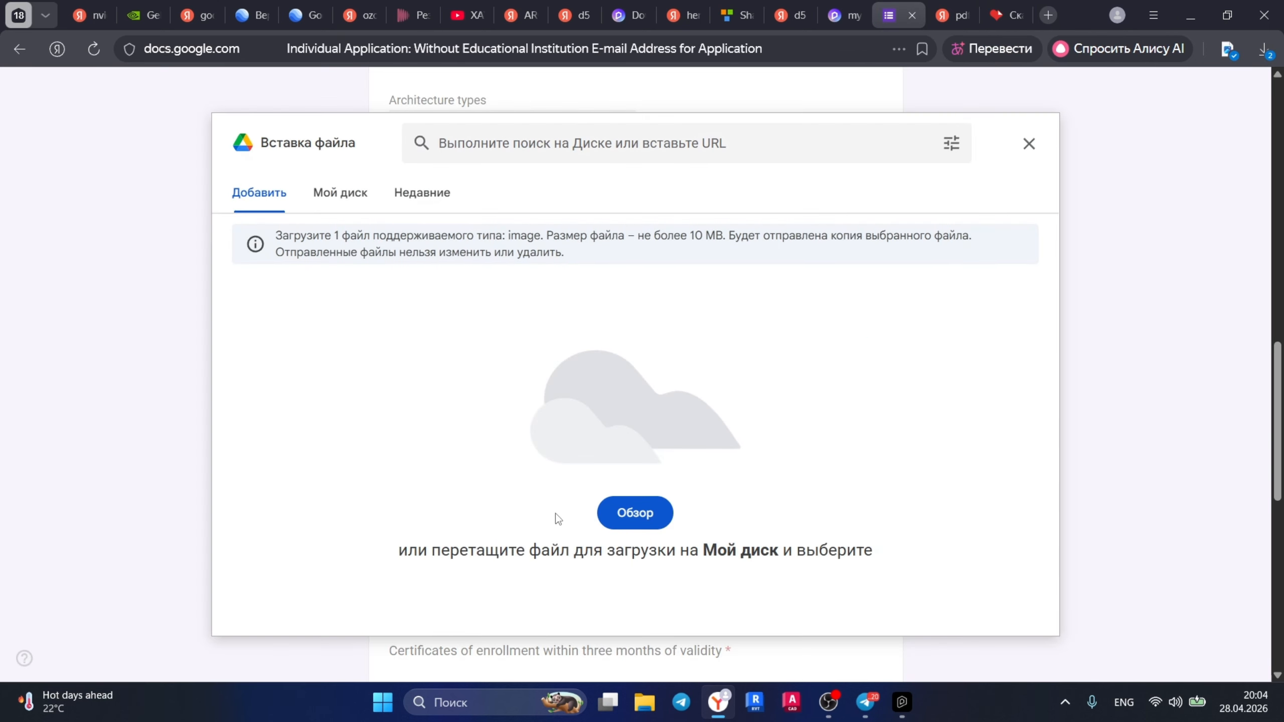
pyautogui.click(624, 506)
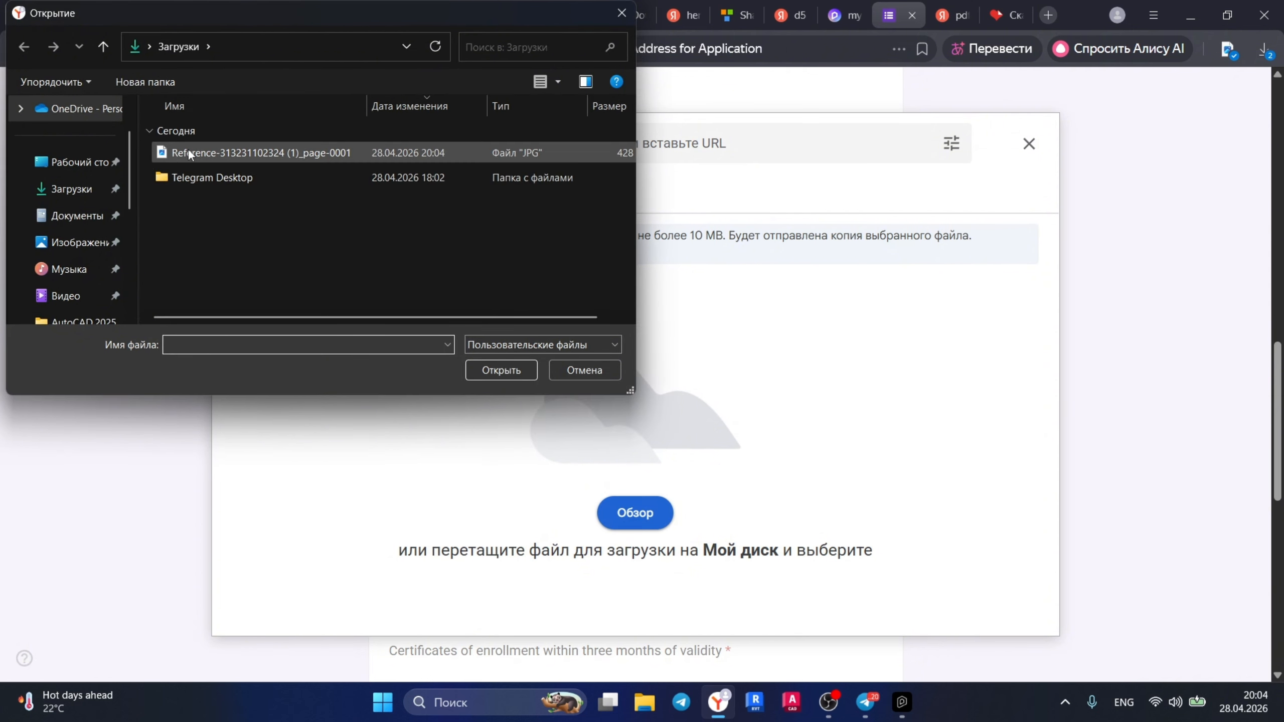
pyautogui.click(189, 152)
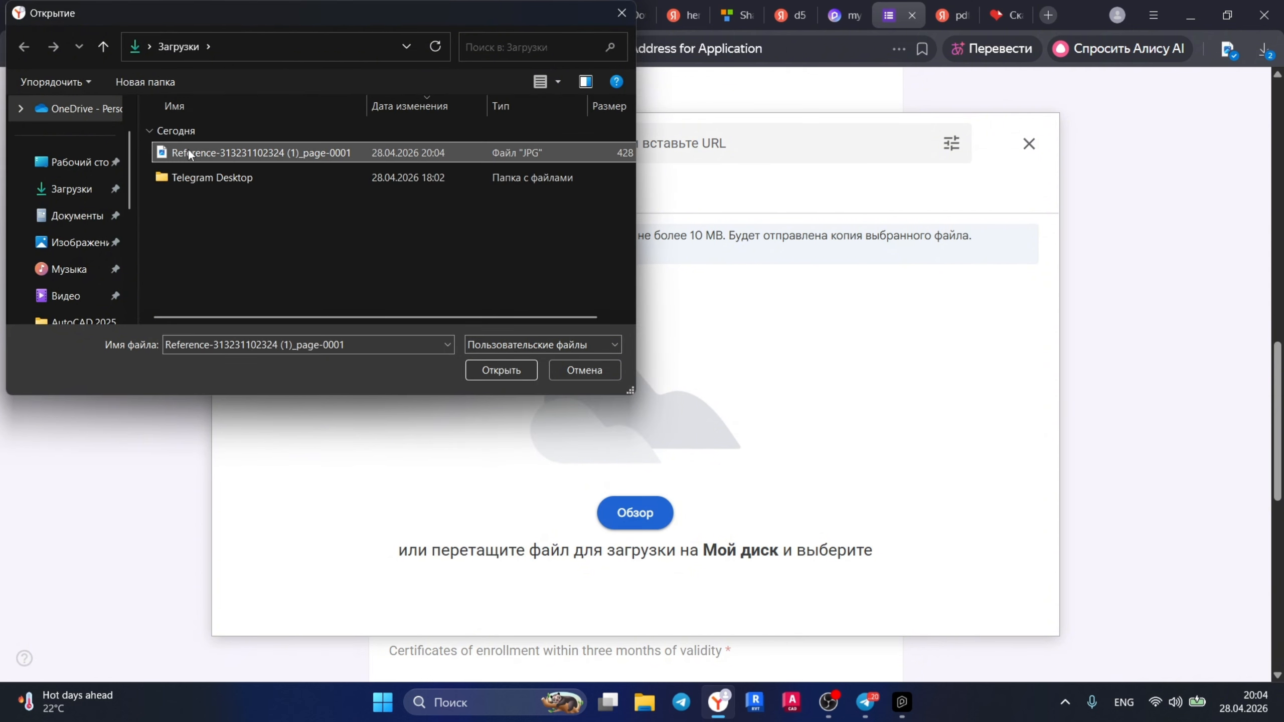
pyautogui.doubleClick(188, 152)
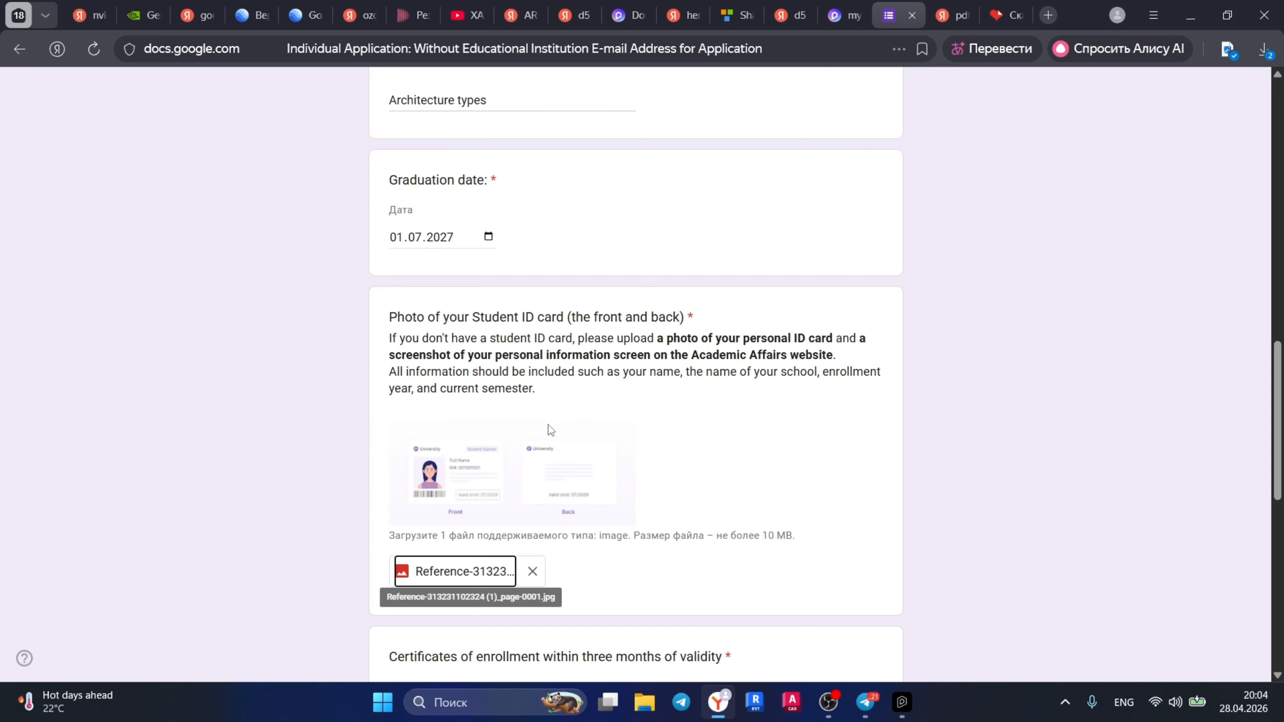
# Upload the same reference JPG as the certificate of enrollment within three months of validity
pyautogui.scroll(-1, 551, 430)
pyautogui.scroll(-3, 551, 430)
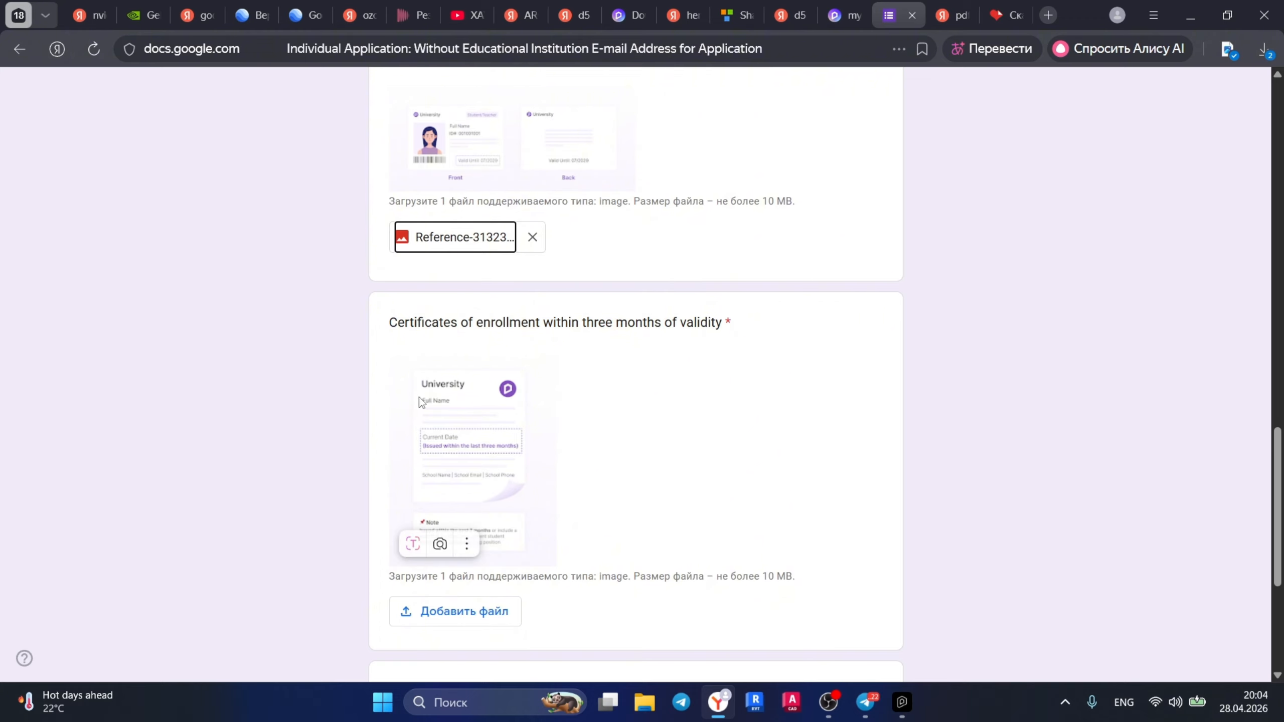
pyautogui.scroll(-1, 419, 398)
pyautogui.click(448, 529)
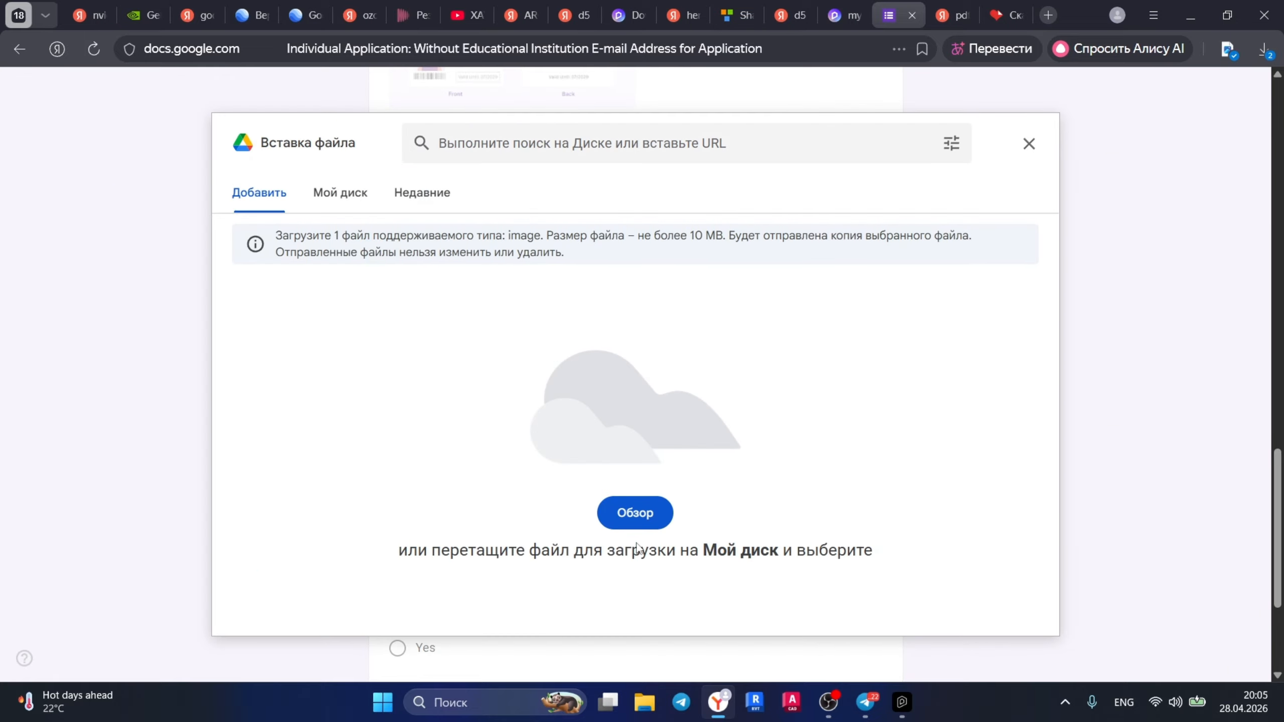
pyautogui.click(637, 507)
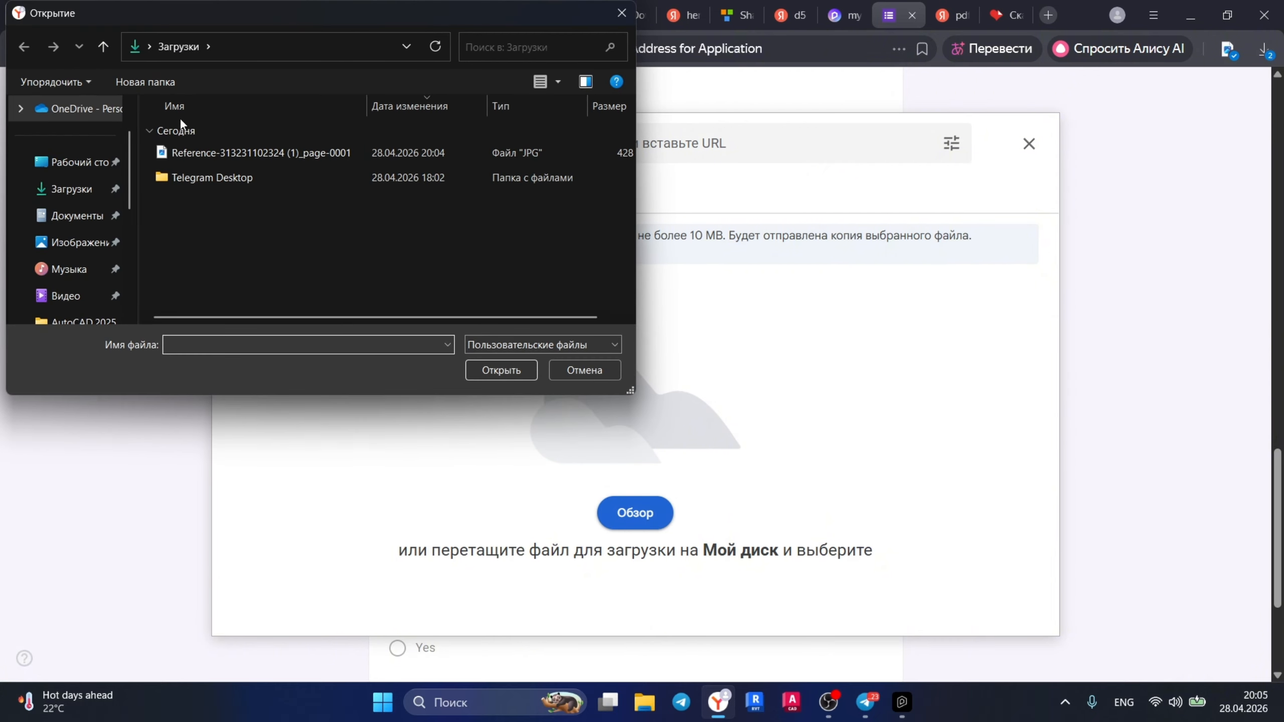
pyautogui.click(219, 148)
pyautogui.doubleClick(220, 149)
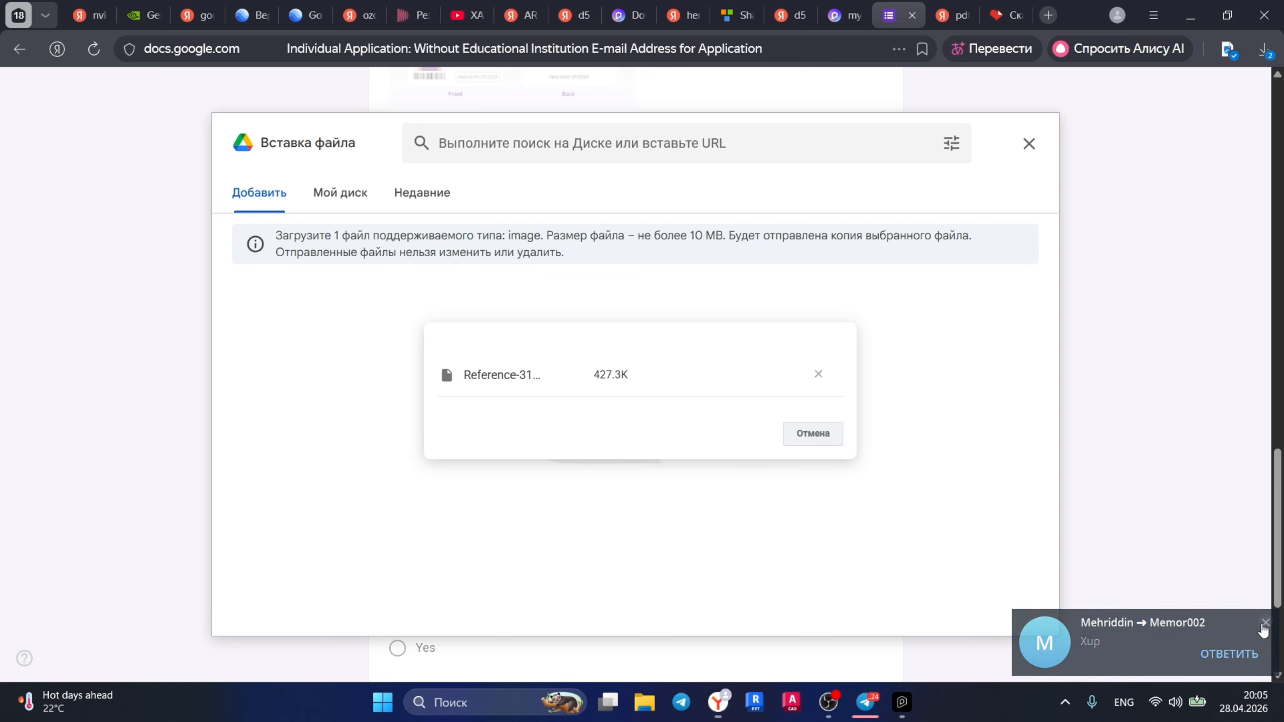
# Dismiss the incoming message notification and quit Telegram running in the background
pyautogui.click(1264, 623)
pyautogui.click(1065, 702)
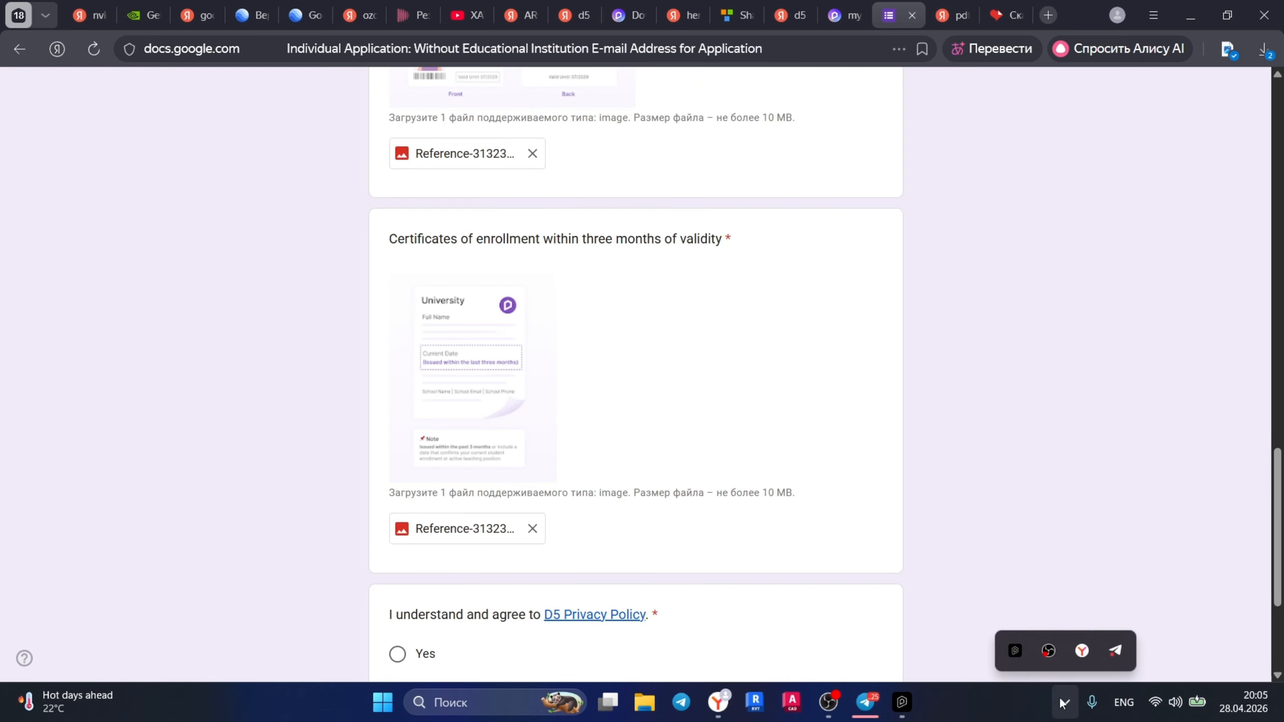
pyautogui.rightClick(1115, 651)
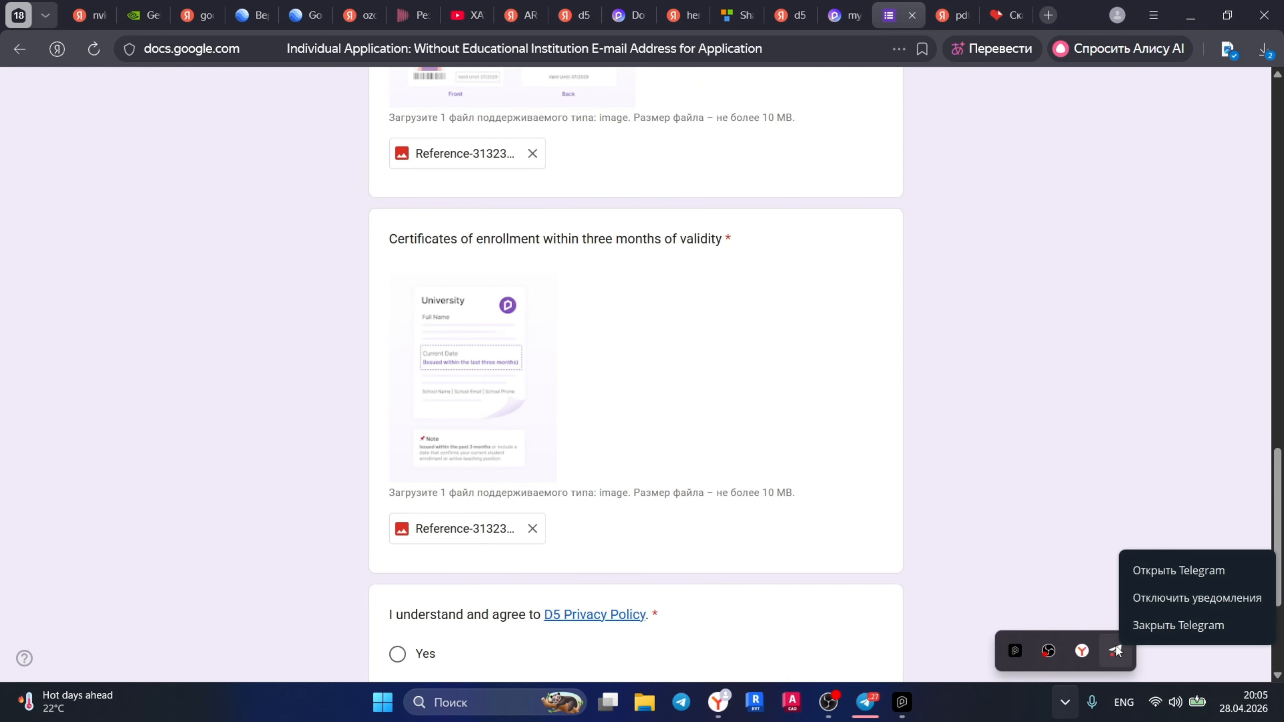
pyautogui.click(1139, 626)
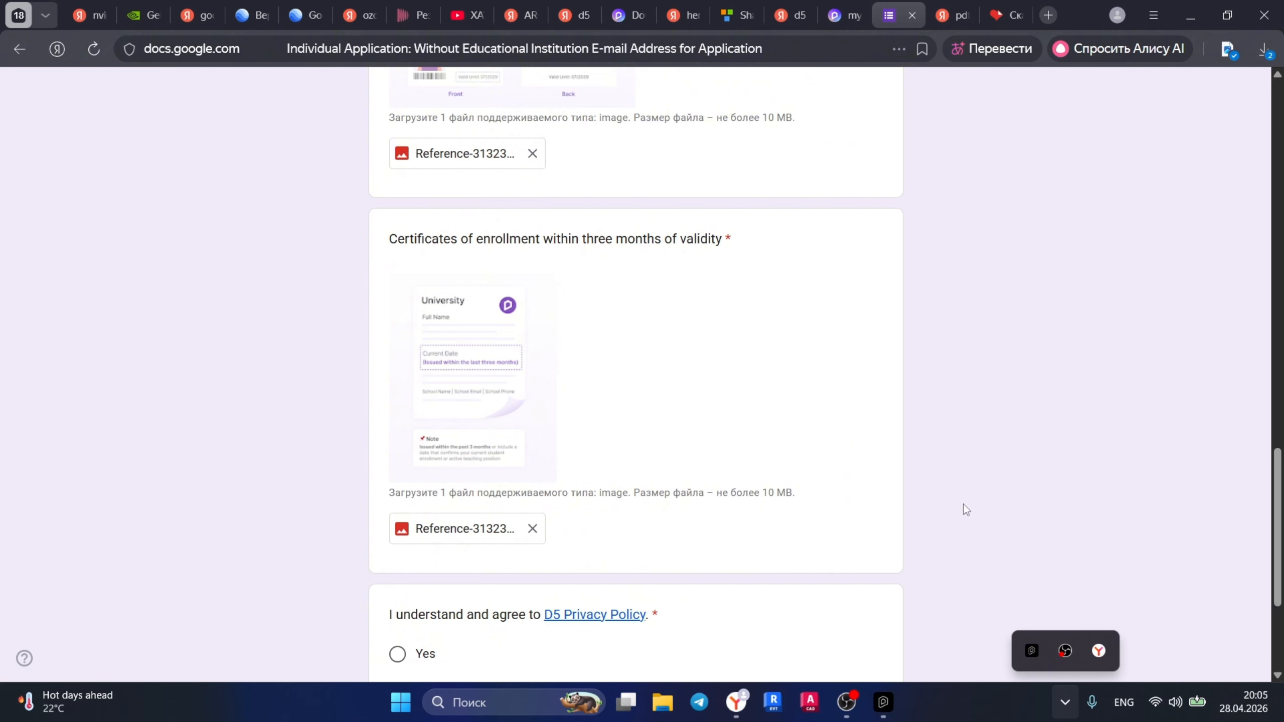
# Review the completed form, agree to the D5 Privacy Policy, and submit the individual application
pyautogui.scroll(-3, 678, 415)
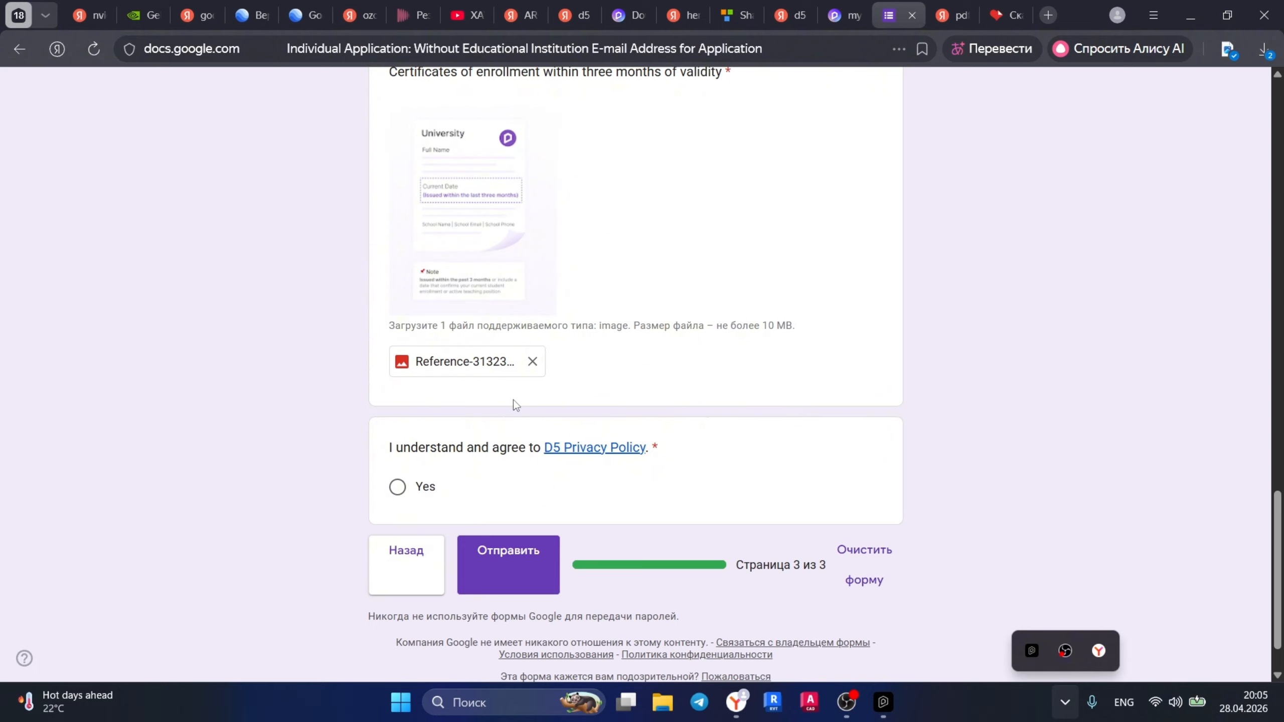
pyautogui.scroll(6, 514, 400)
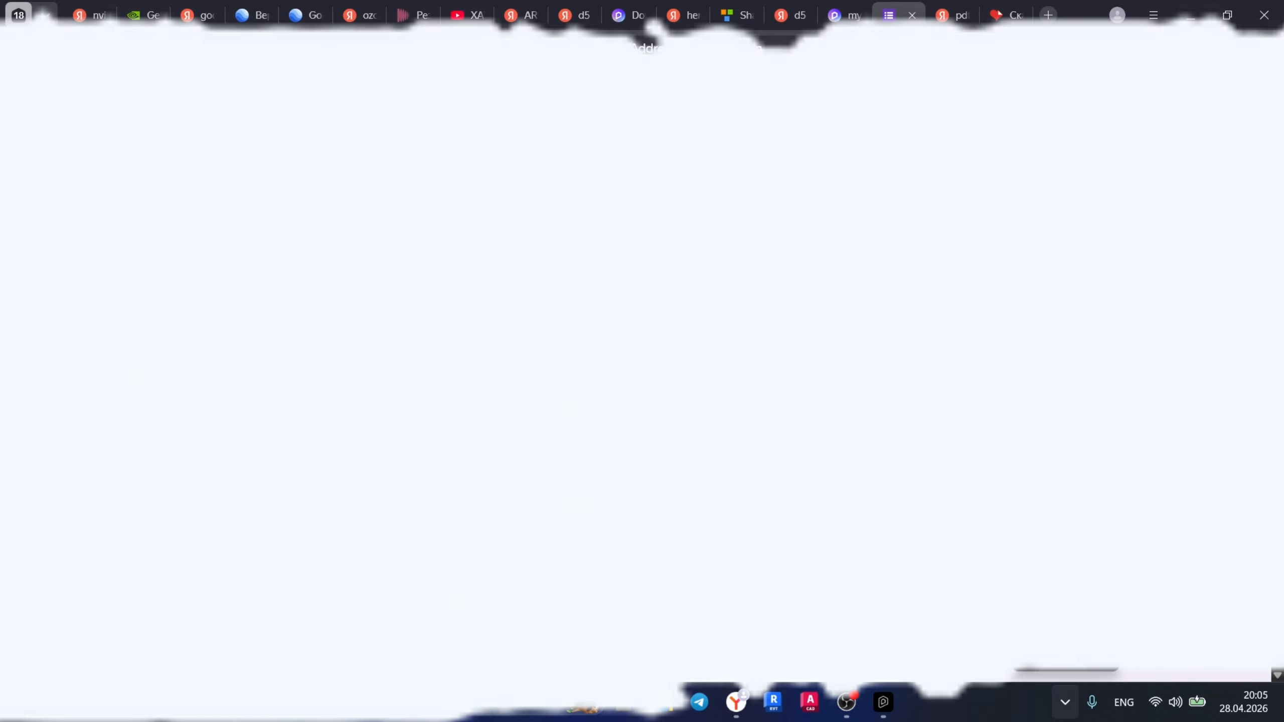
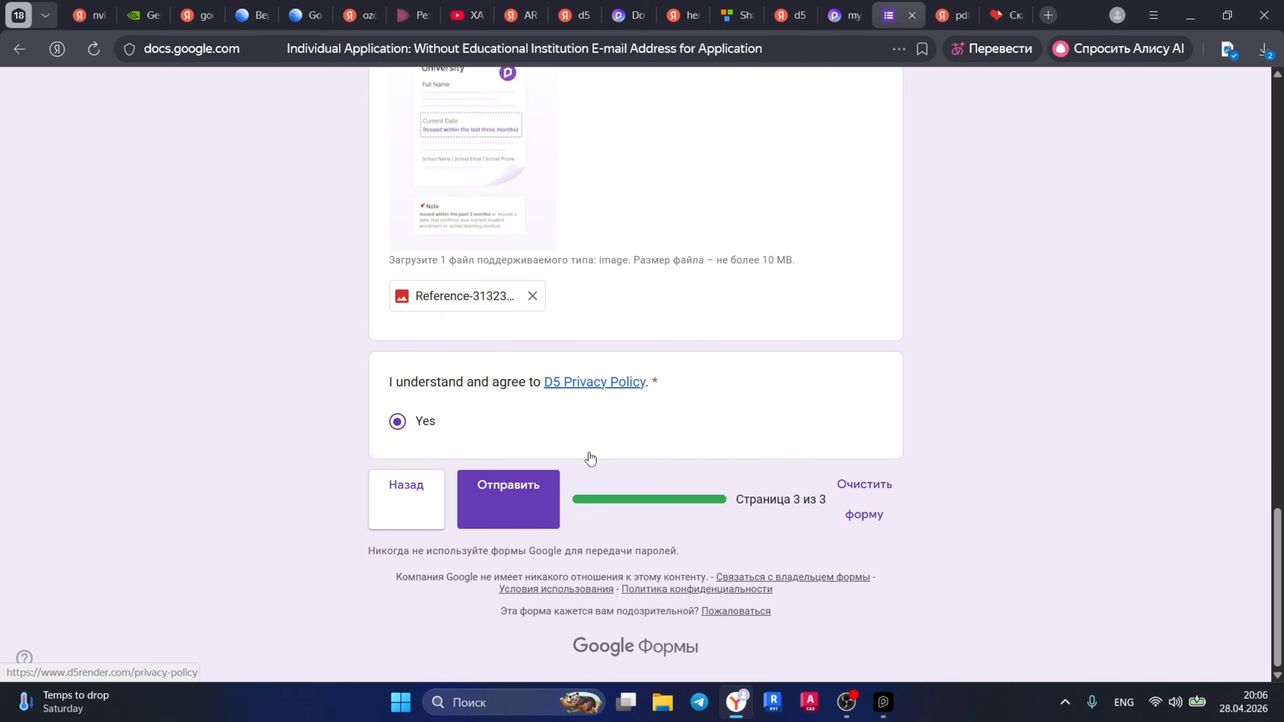
pyautogui.click(498, 501)
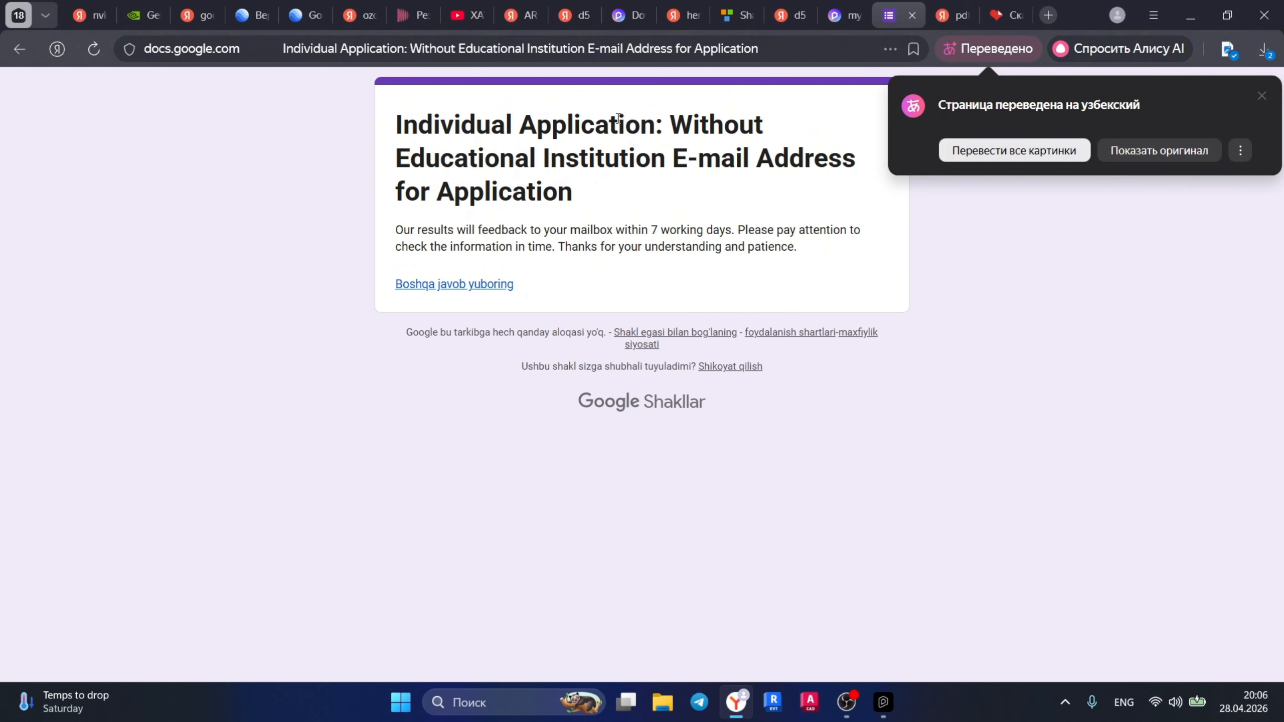
# Translate all images on the submission confirmation page and read the notice about the application results
pyautogui.tripleClick(715, 113)
pyautogui.click(1039, 179)
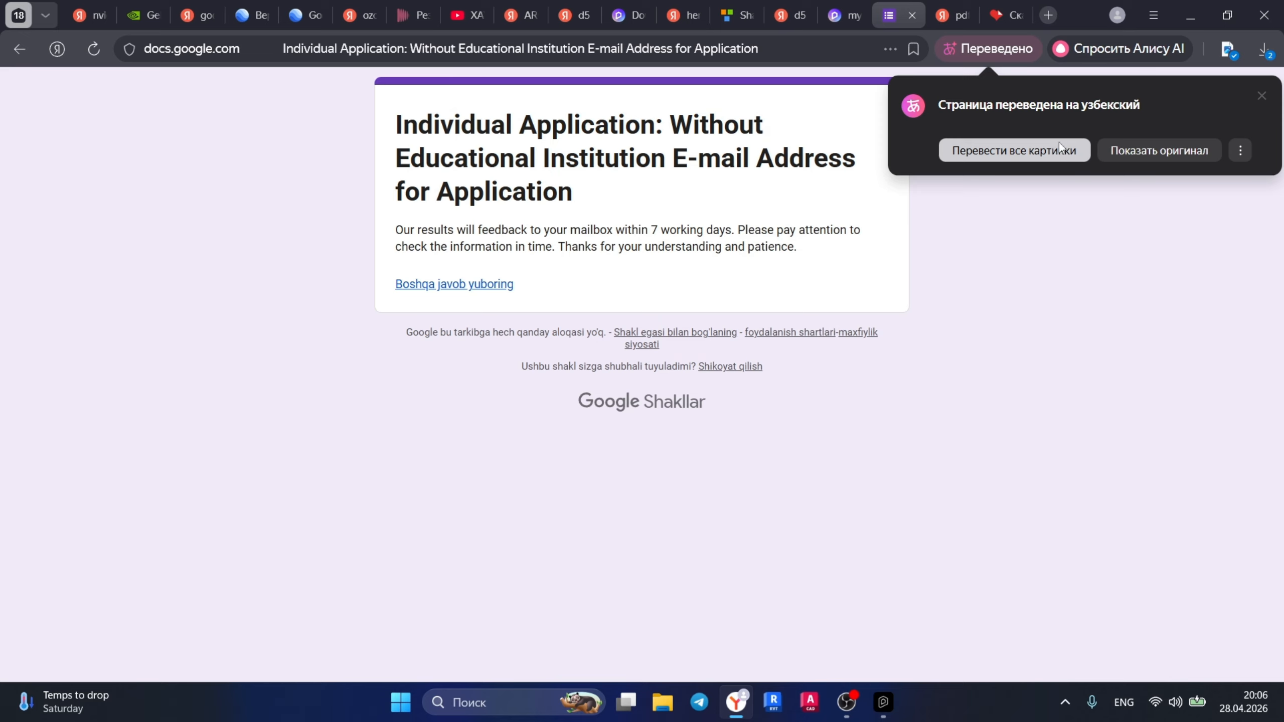
pyautogui.click(1060, 144)
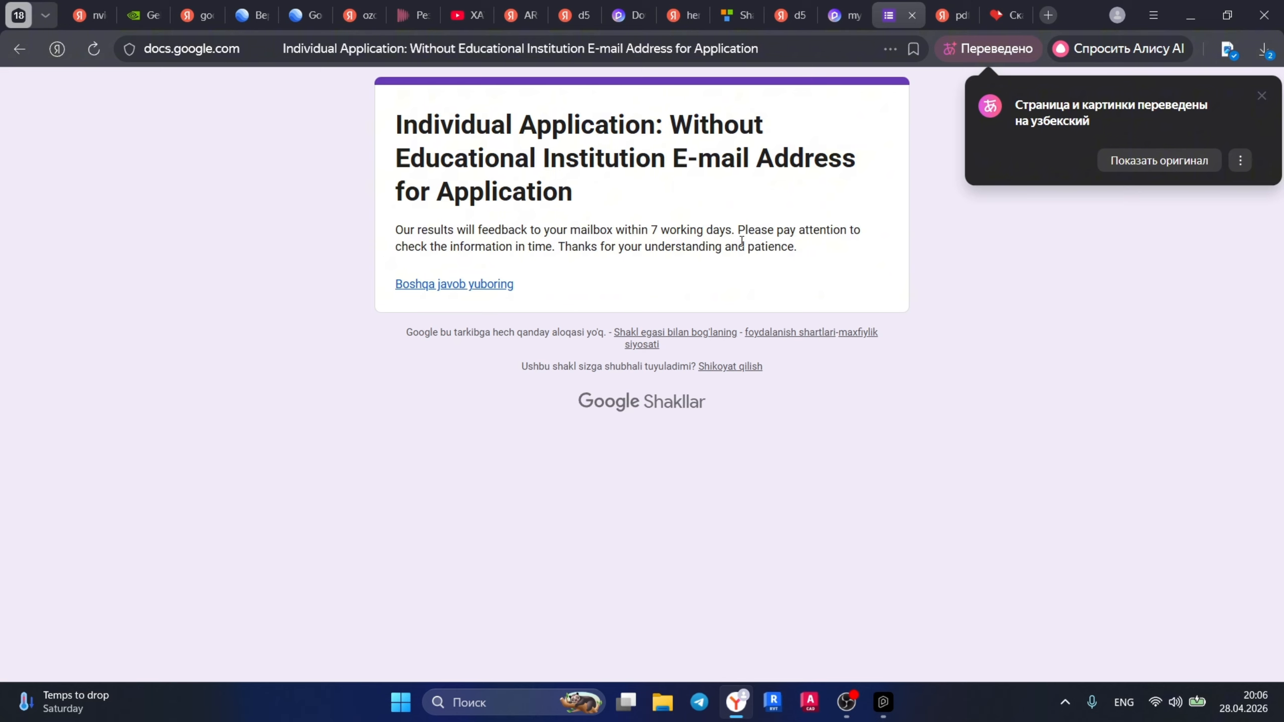
pyautogui.moveTo(739, 237)
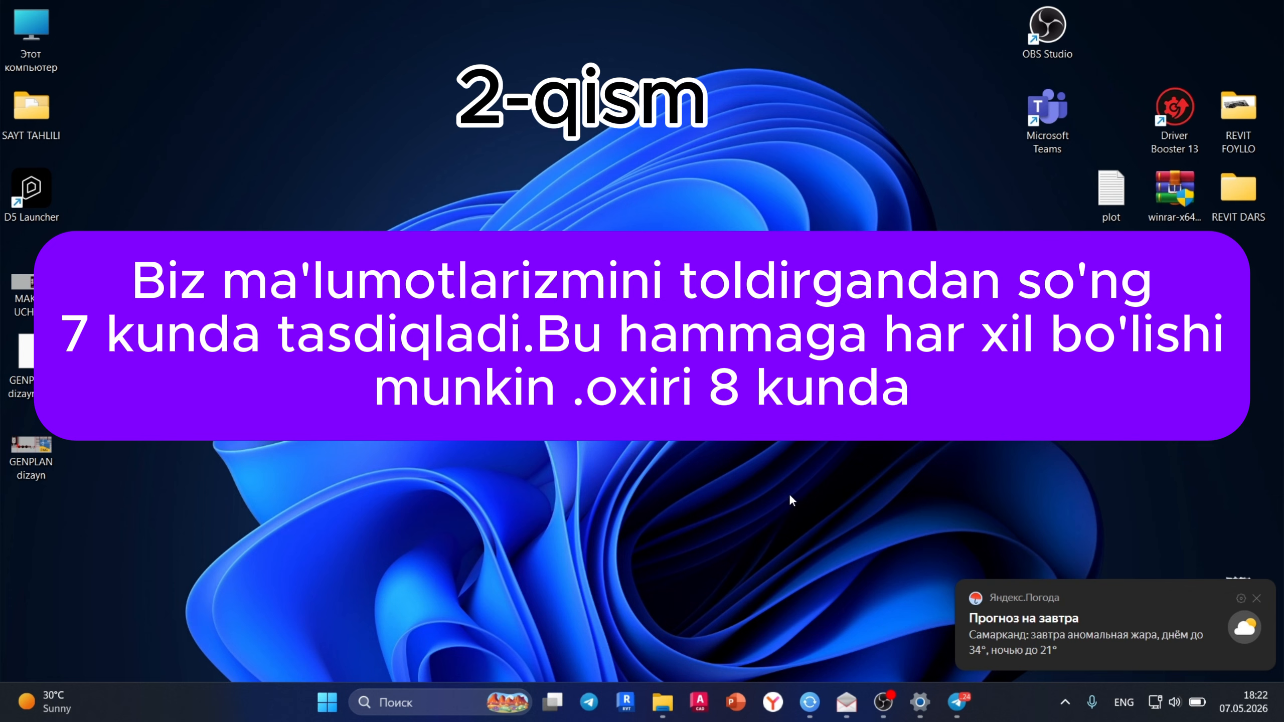
# Check the D5 for Education whitelist e-mail in the Mail app and launch D5 Launcher
pyautogui.click(856, 710)
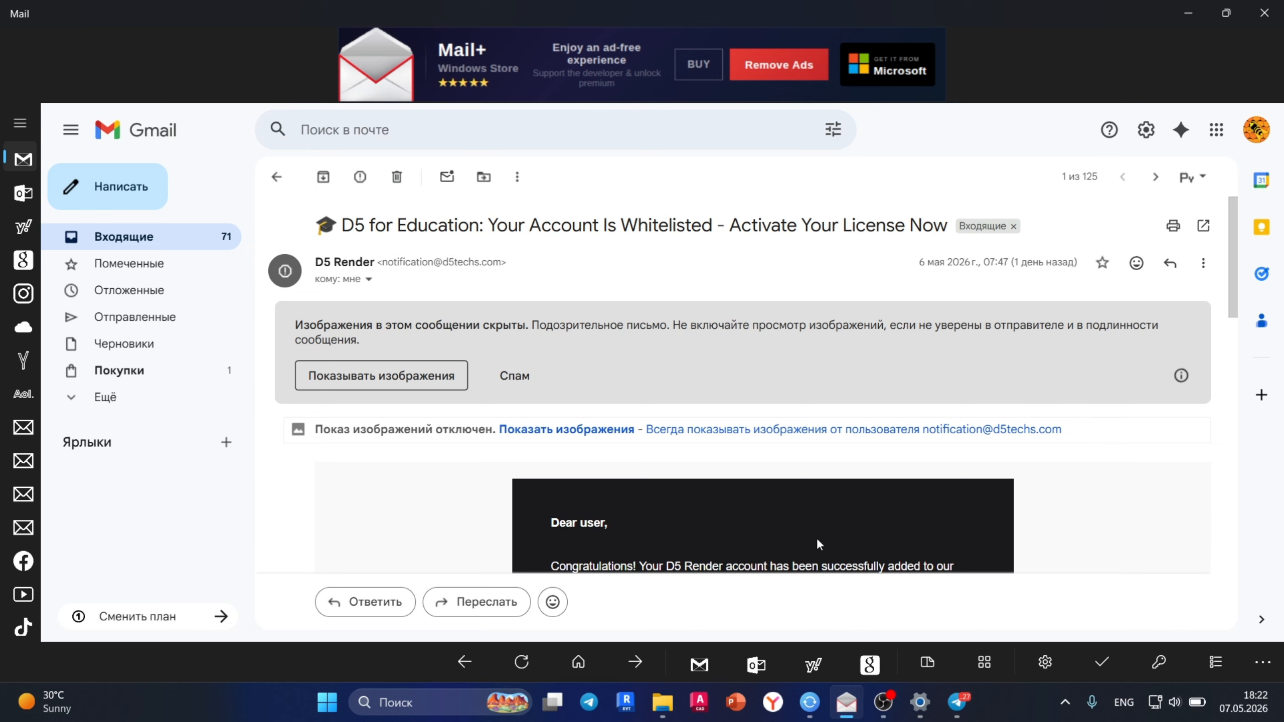
pyautogui.press('super')
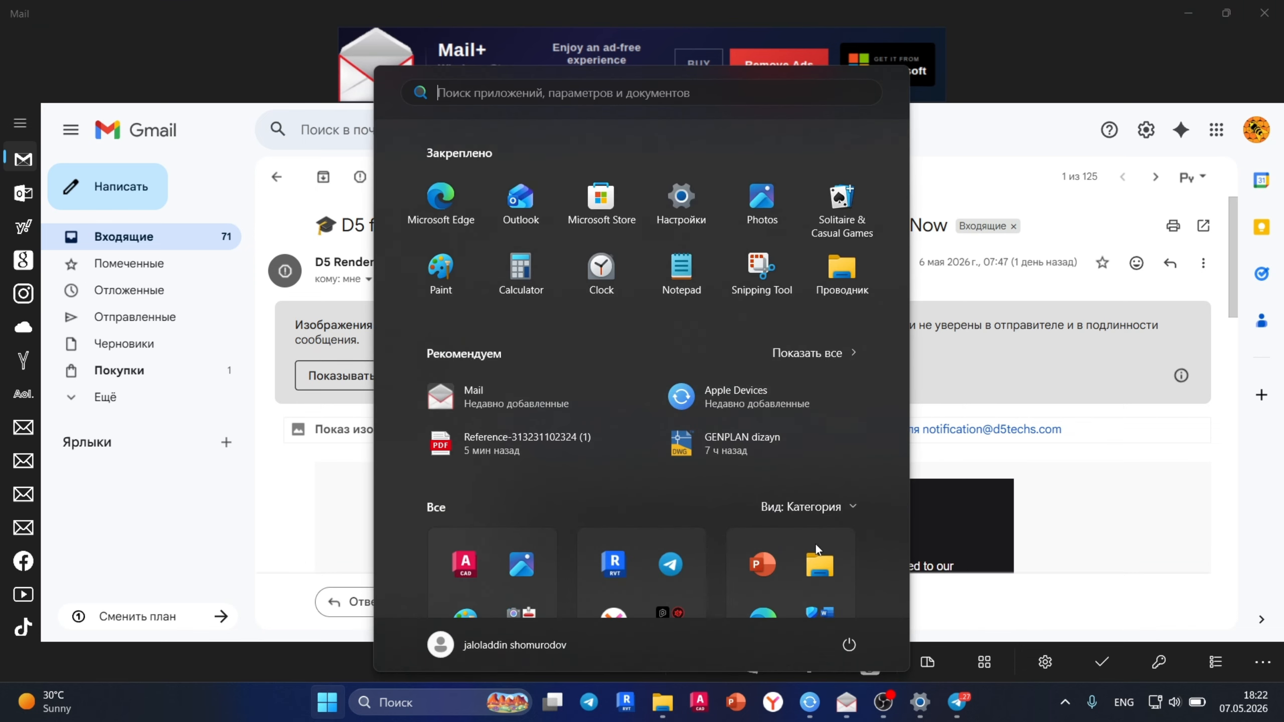
pyautogui.write('d5')
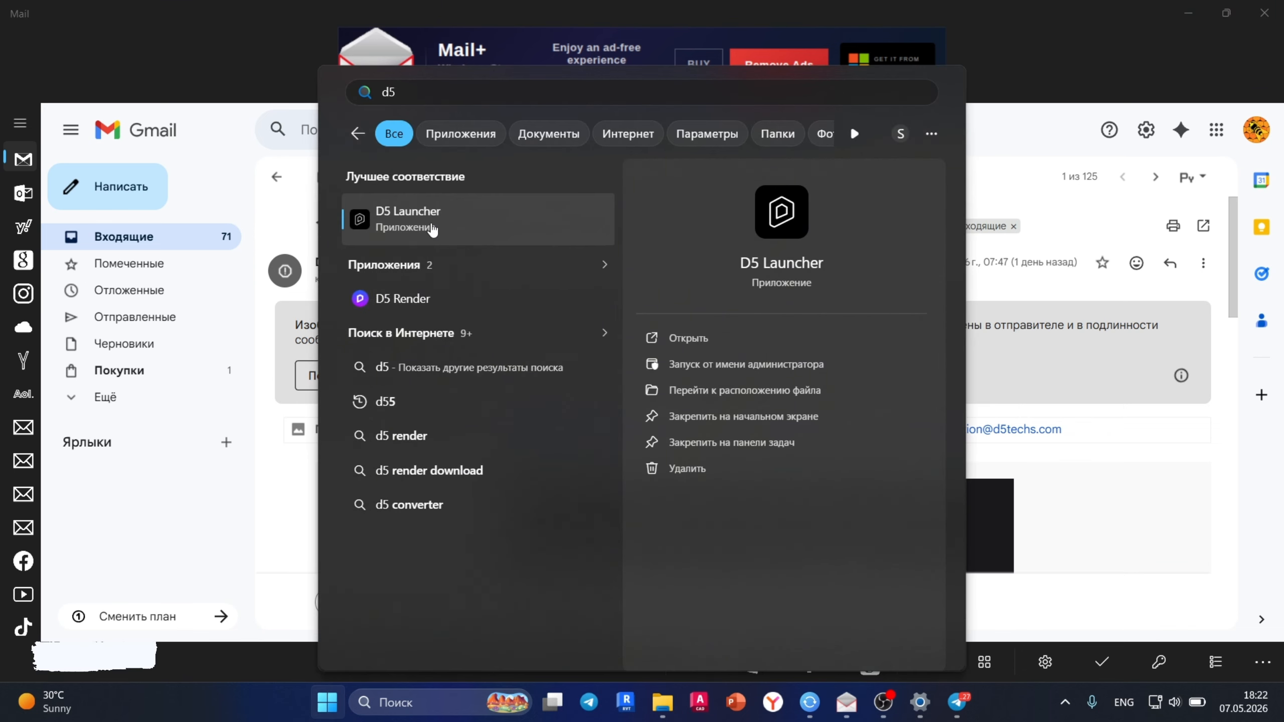
pyautogui.click(432, 229)
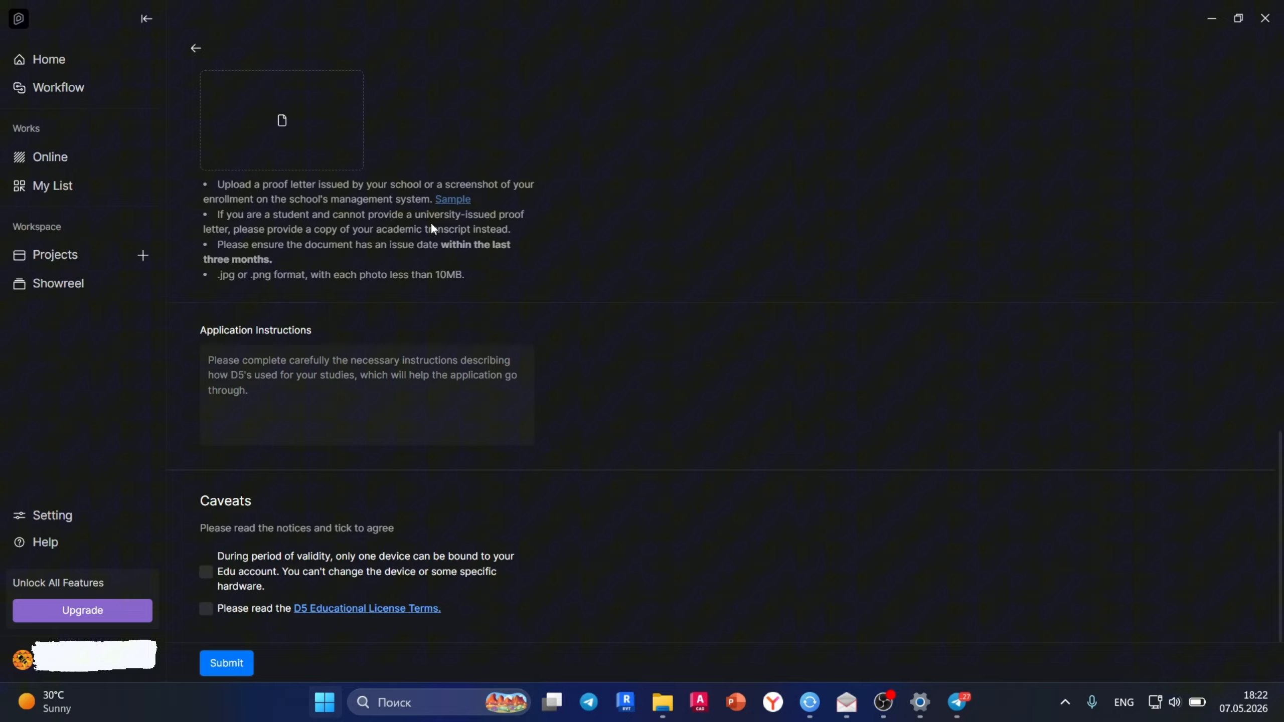
# Go to the account page in D5 Launcher and open the D5 for Education application
pyautogui.click(40, 58)
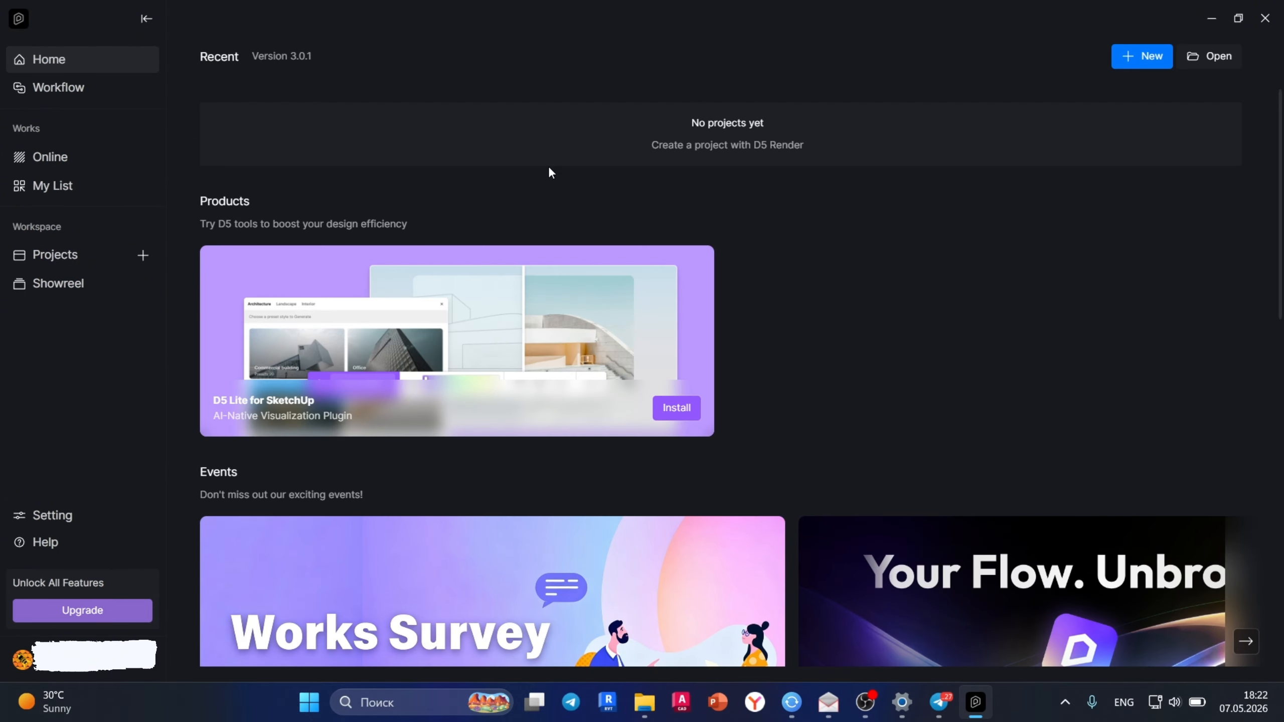
pyautogui.click(23, 660)
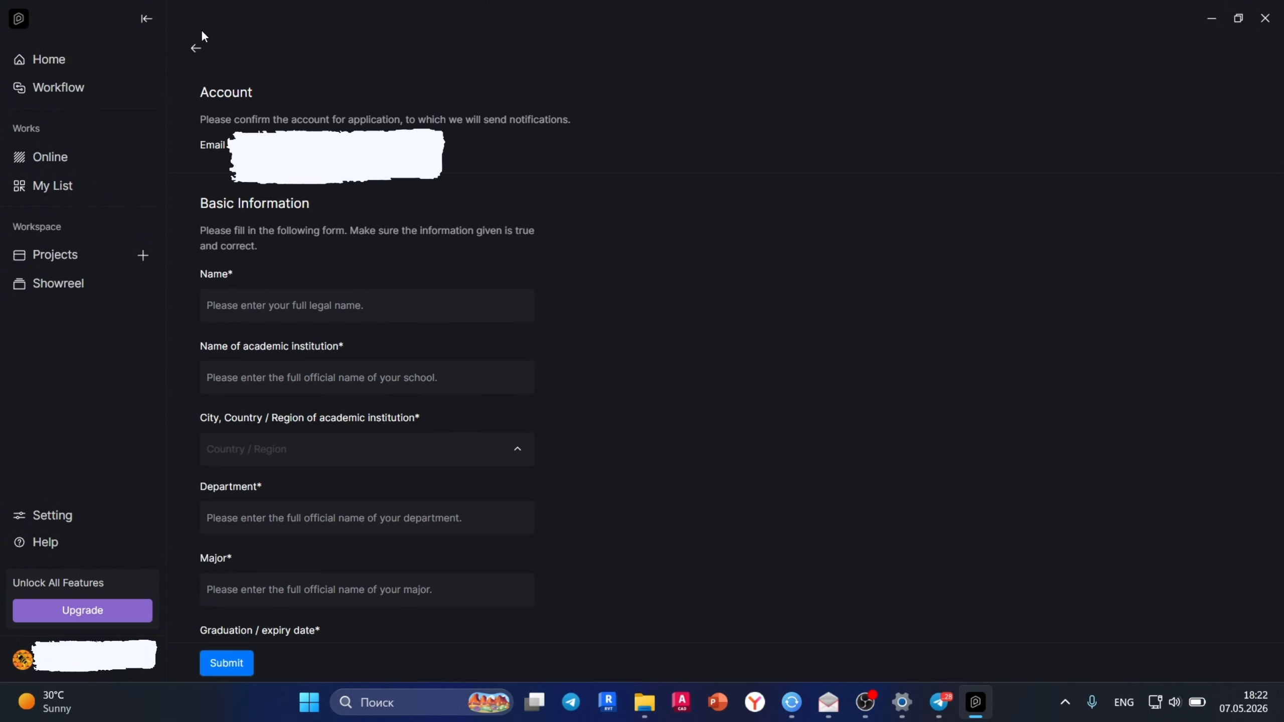
pyautogui.click(195, 49)
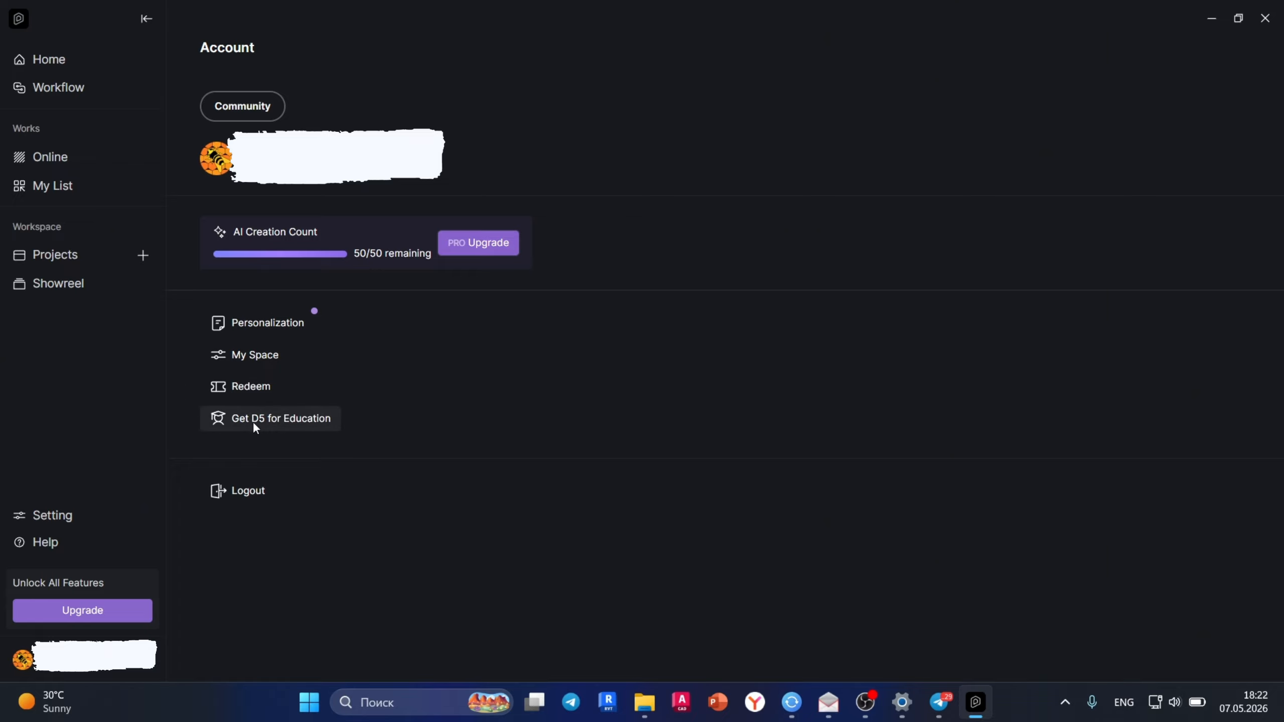
pyautogui.click(310, 427)
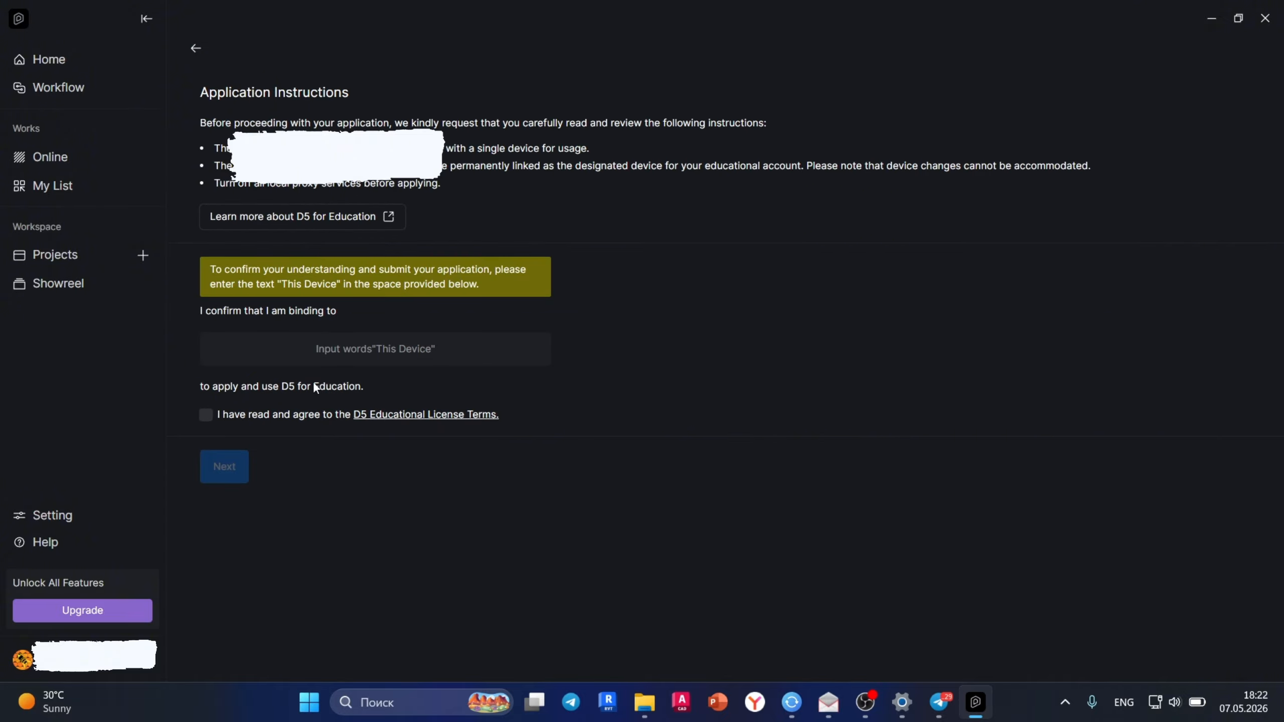
# Confirm the binding with the words "this device", agree to the D5 Educational License Terms, and continue to the application form
pyautogui.click(313, 357)
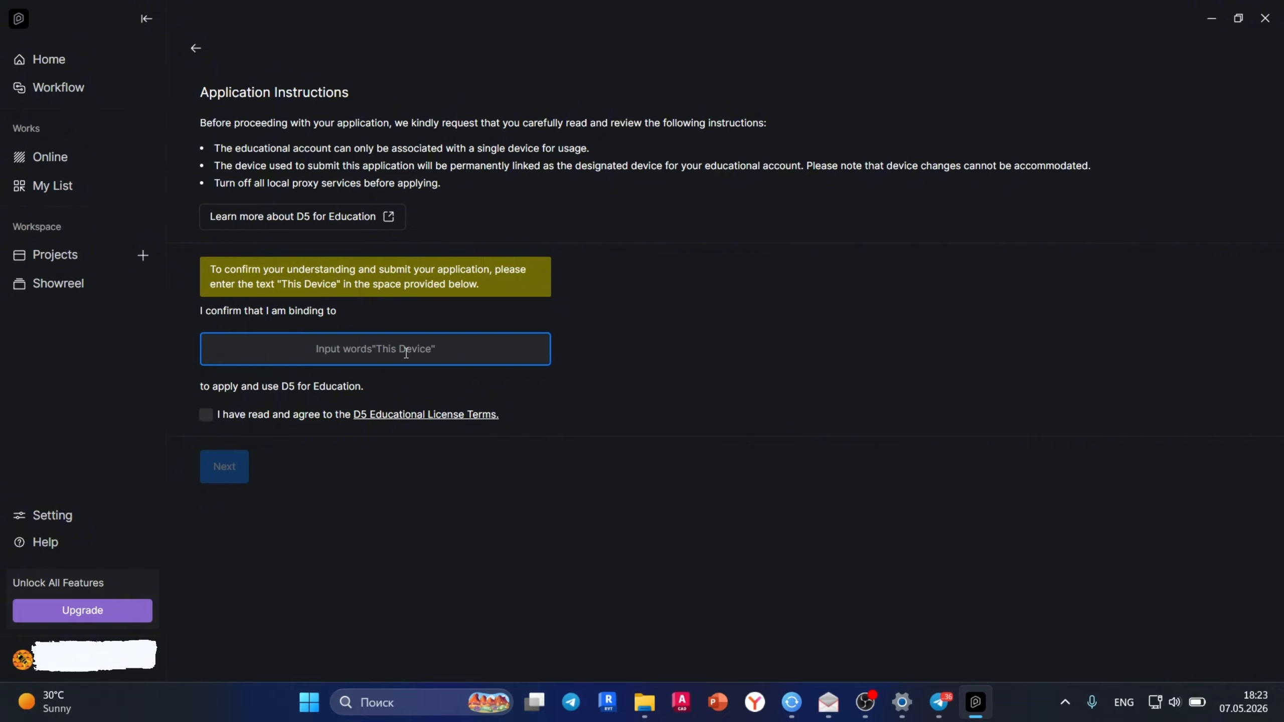
pyautogui.write('this device')
pyautogui.click(227, 414)
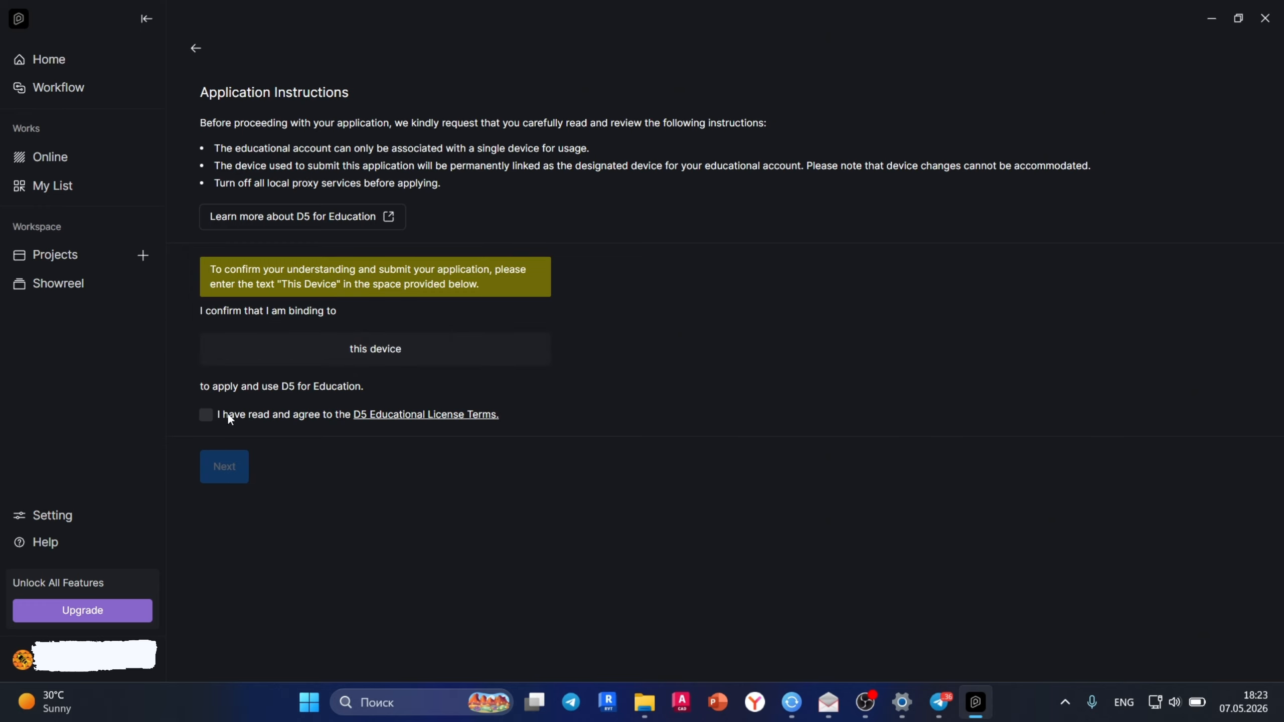
pyautogui.click(207, 416)
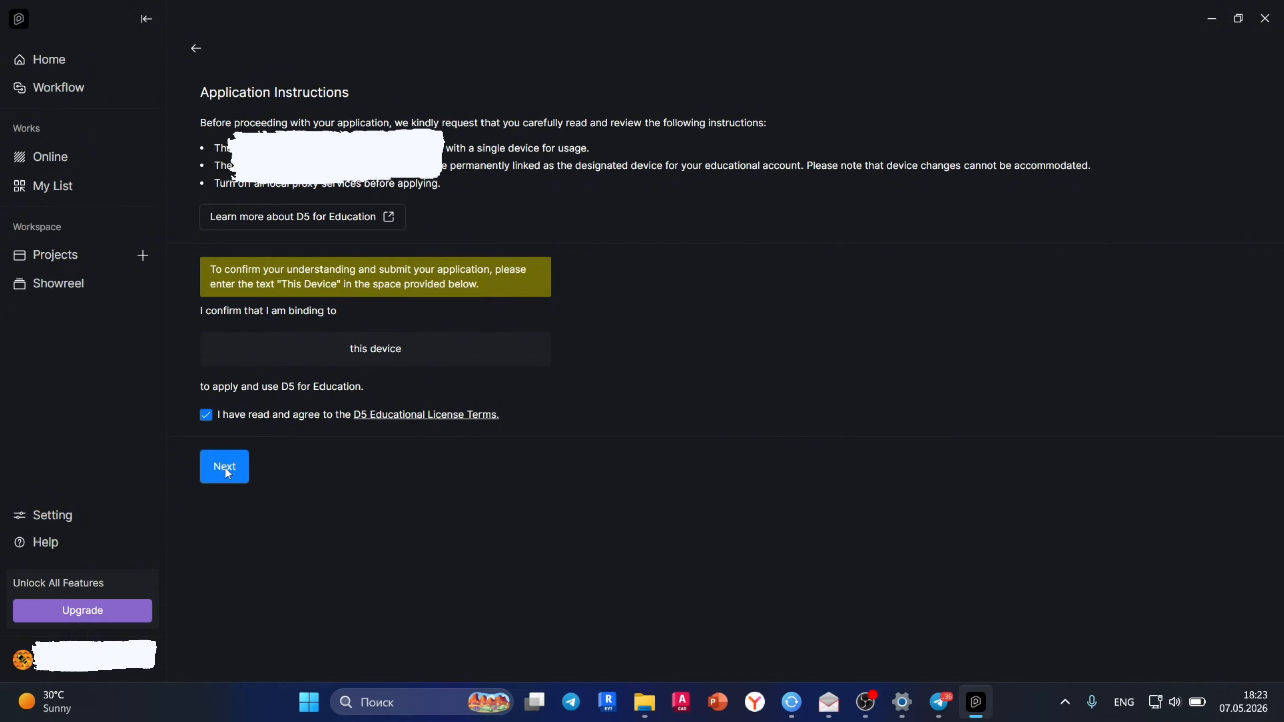
pyautogui.click(224, 467)
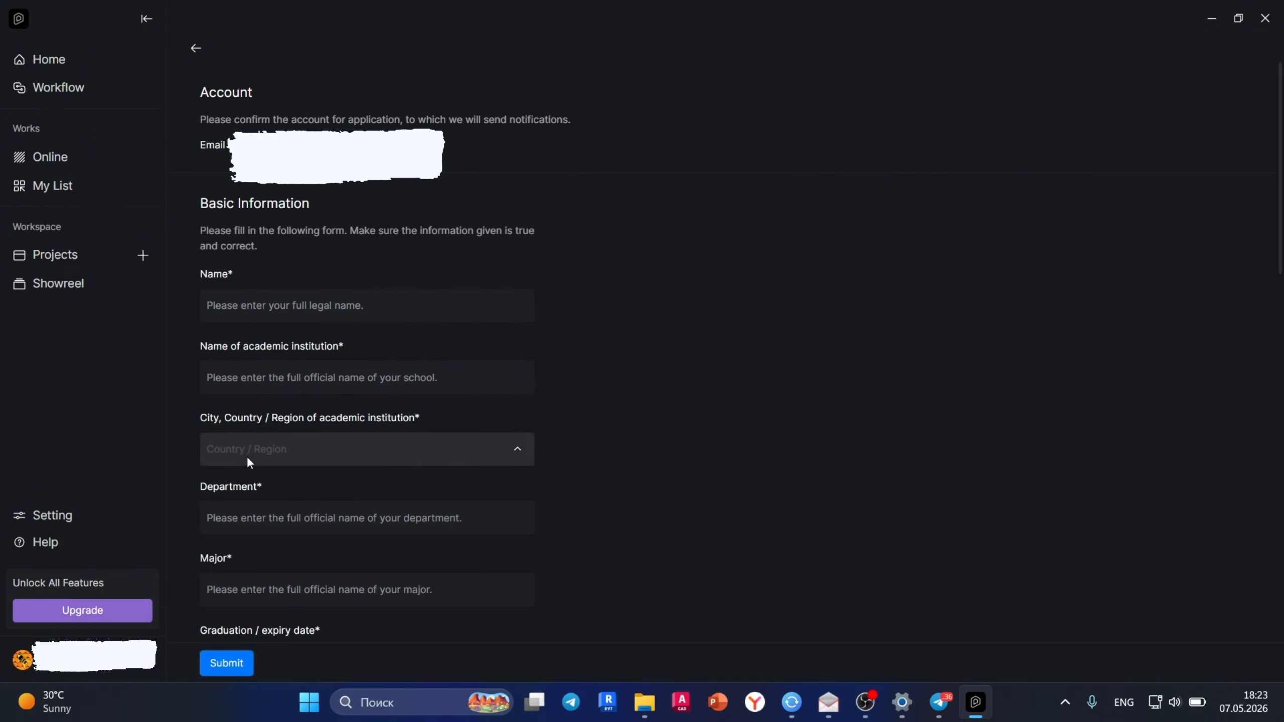
# Enter the applicant's full legal name and give the academic institution as "Samarkand State University of Architecture and Construction"
pyautogui.click(284, 309)
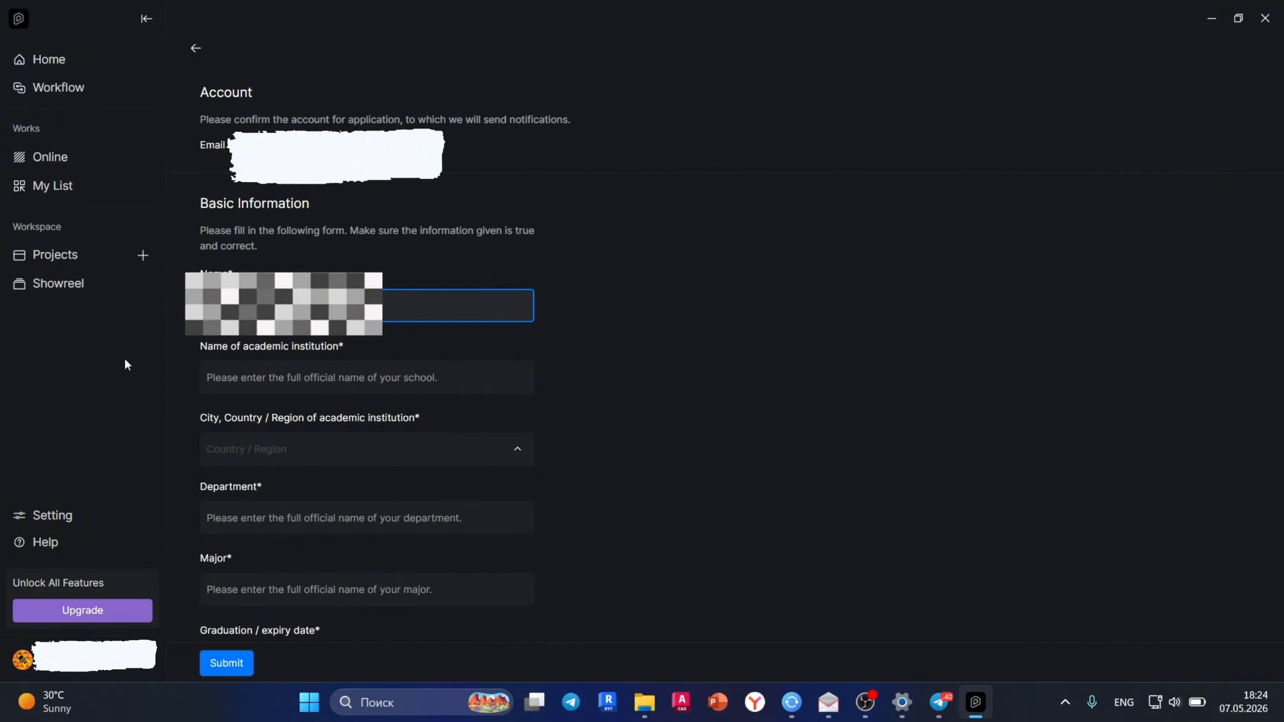
pyautogui.click(370, 375)
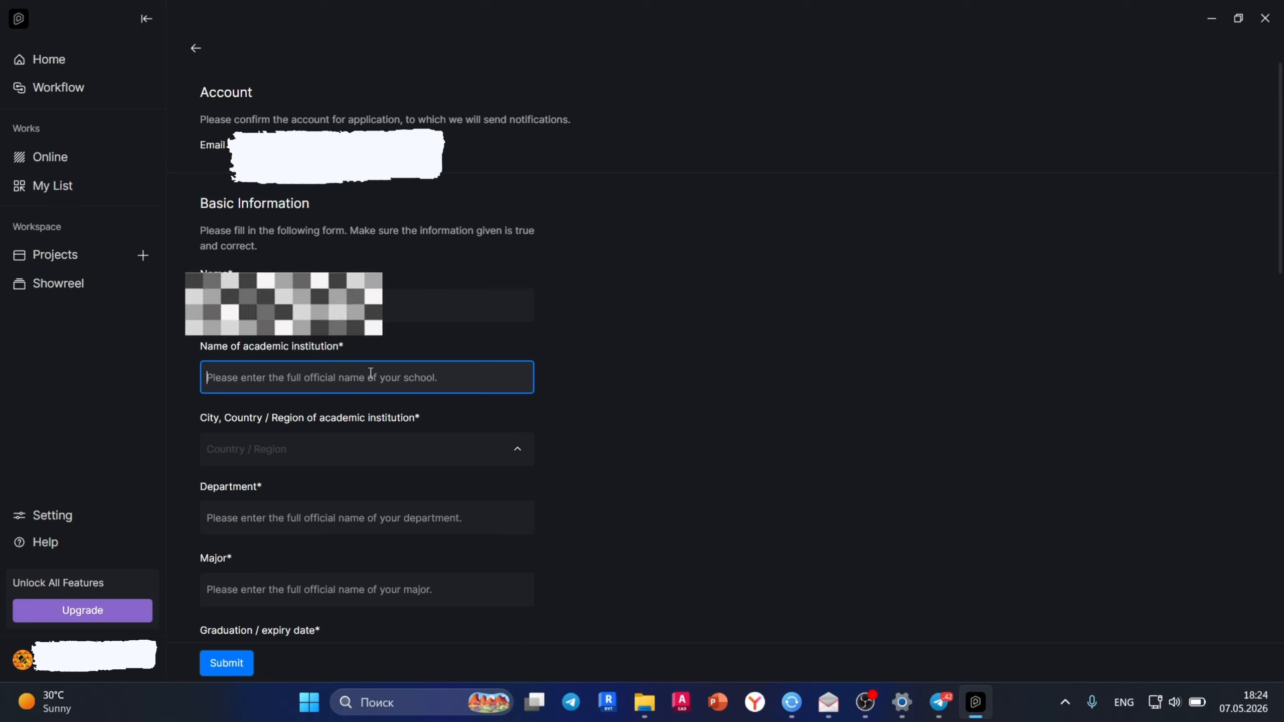
pyautogui.write('Samarkand')
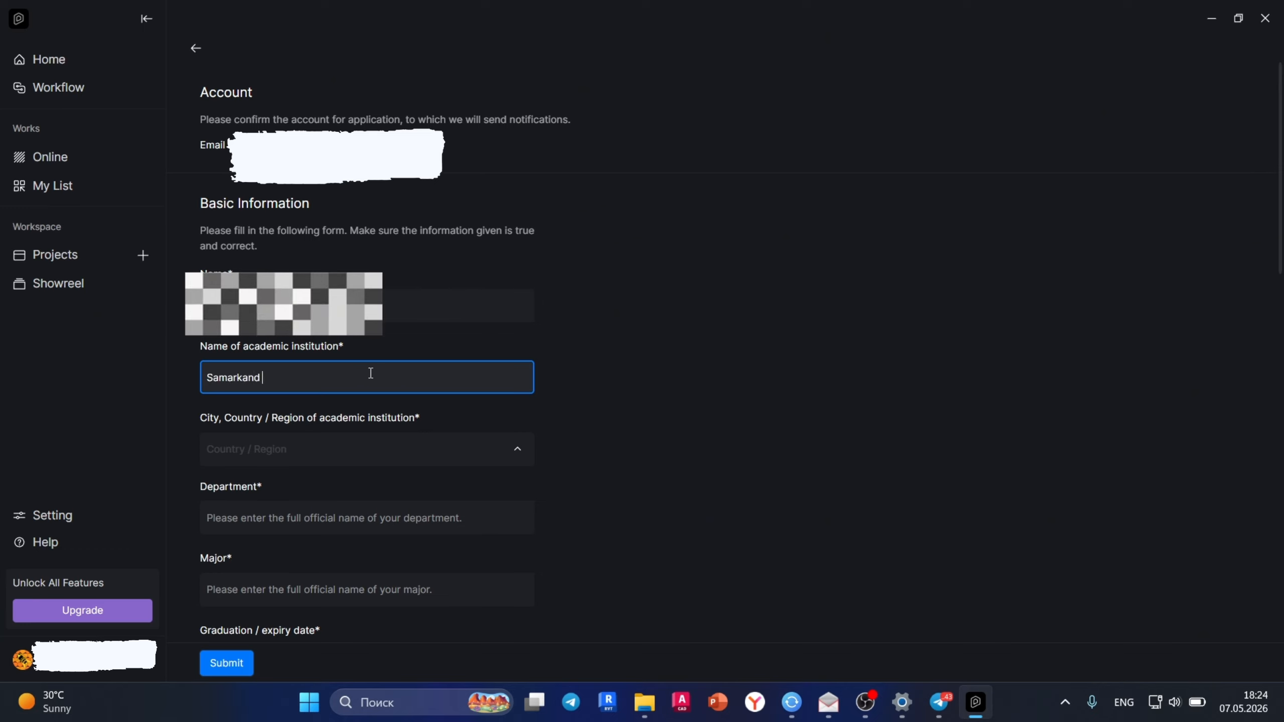
pyautogui.write(' State')
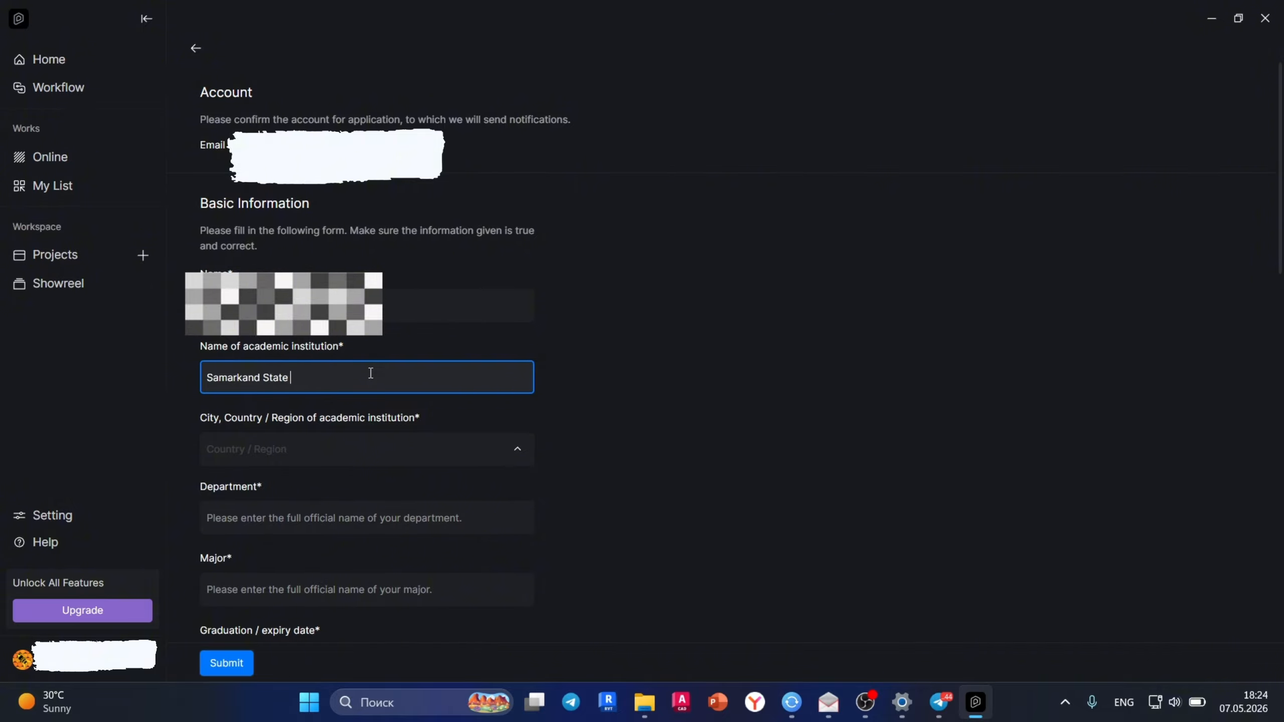
pyautogui.write(' Uni')
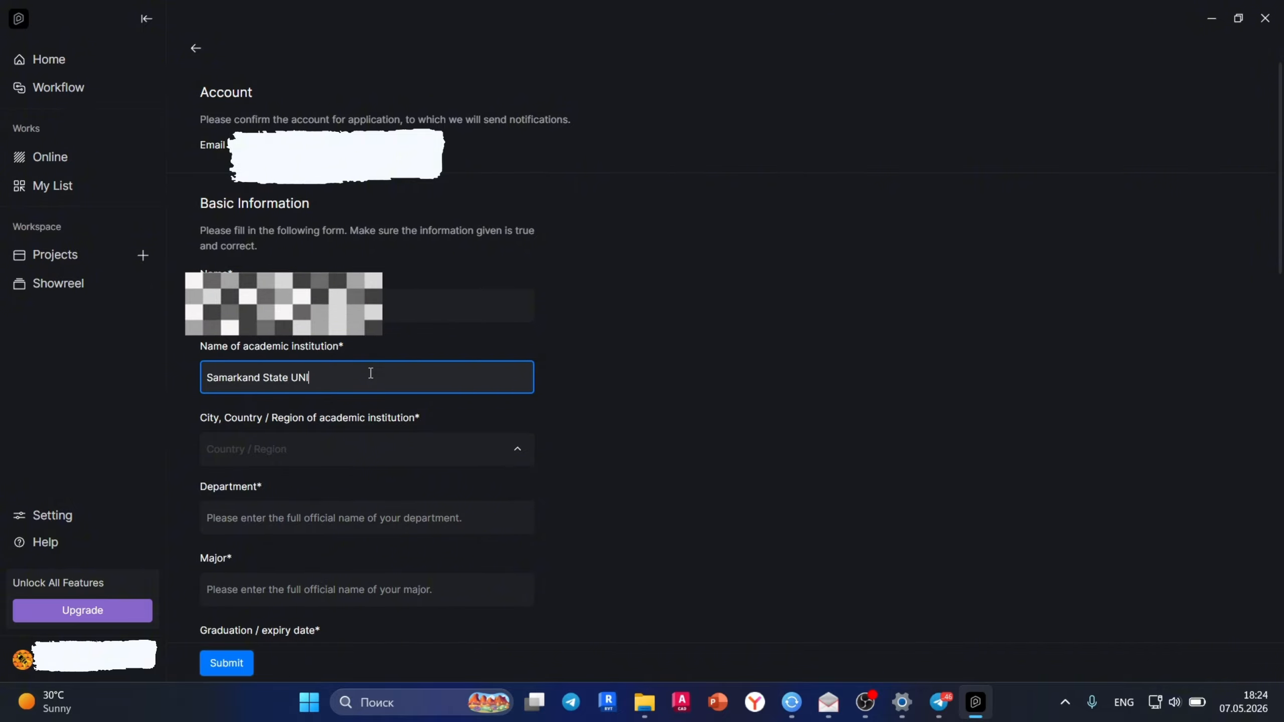
pyautogui.press('BackSpace')
pyautogui.press('BackSpace')
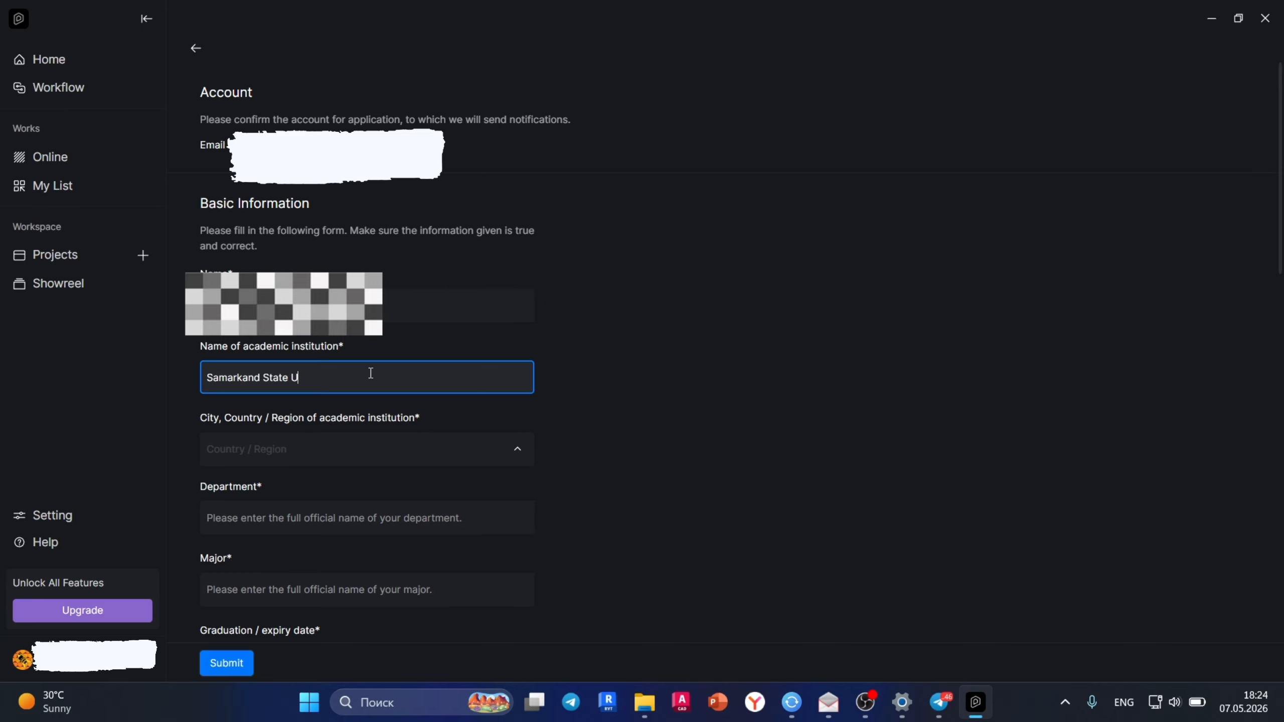
pyautogui.write('niversit')
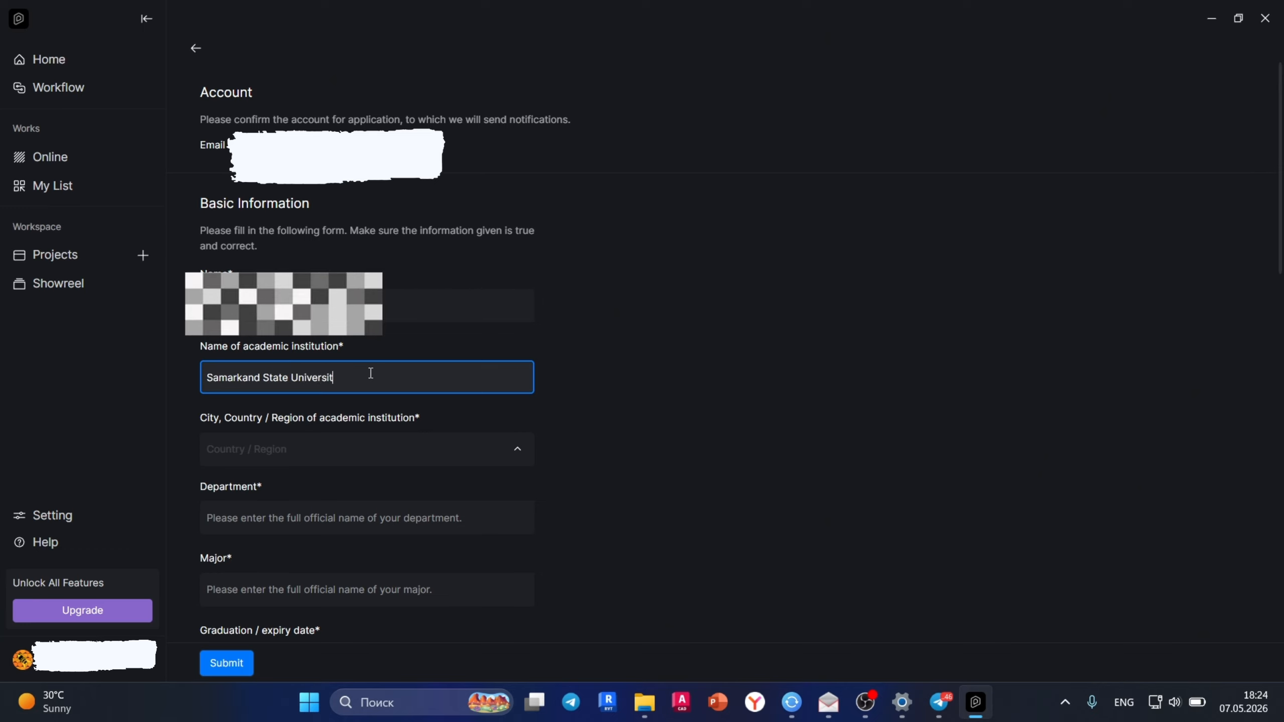
pyautogui.write('y')
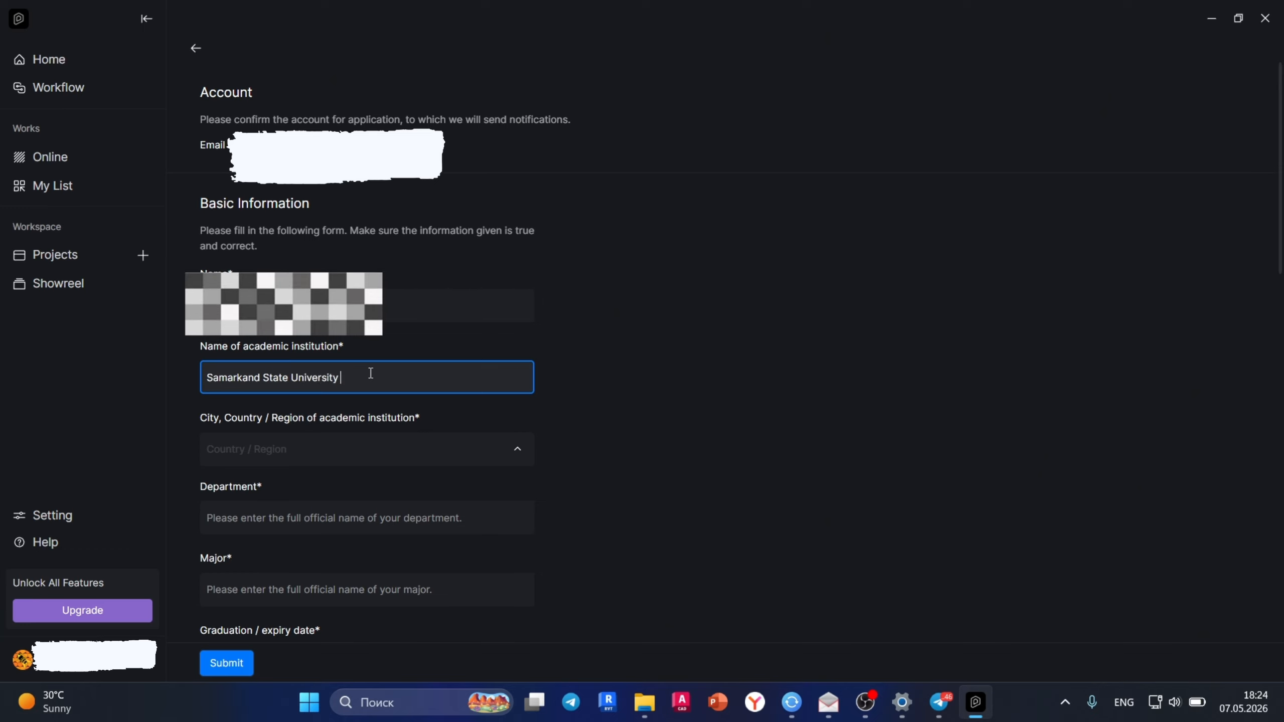
pyautogui.write(' of Arc')
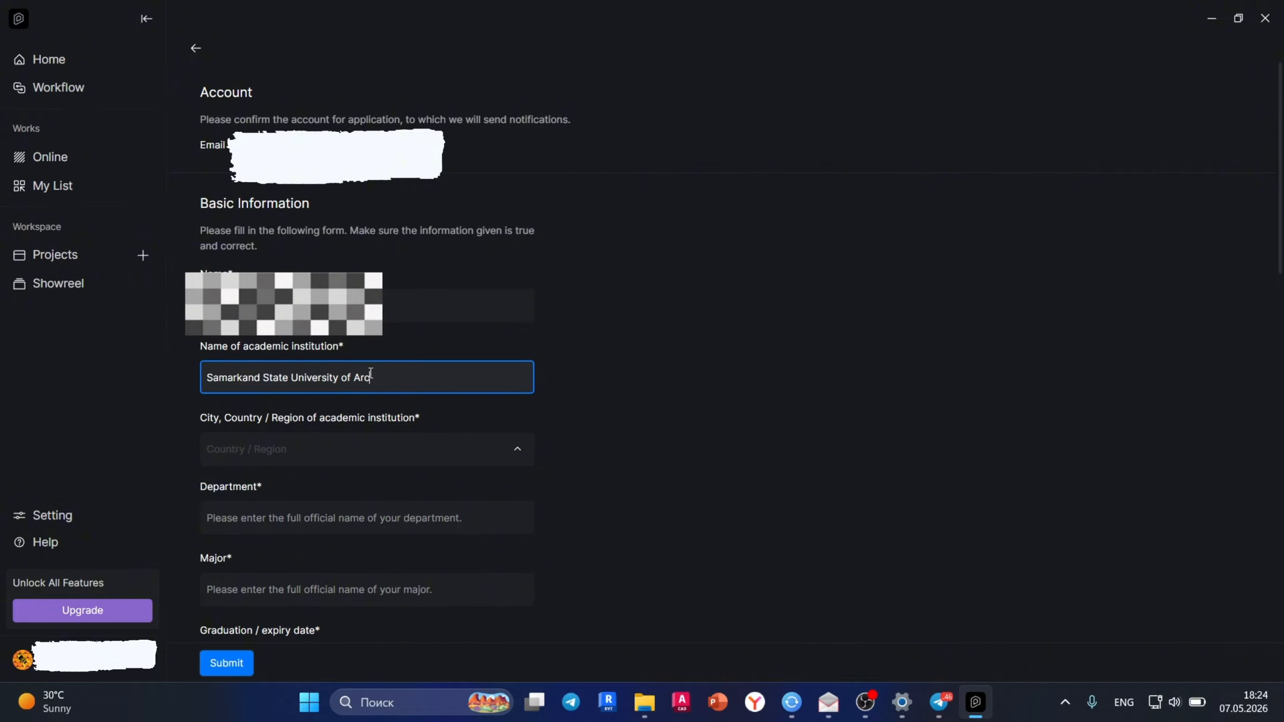
pyautogui.write('hitectu')
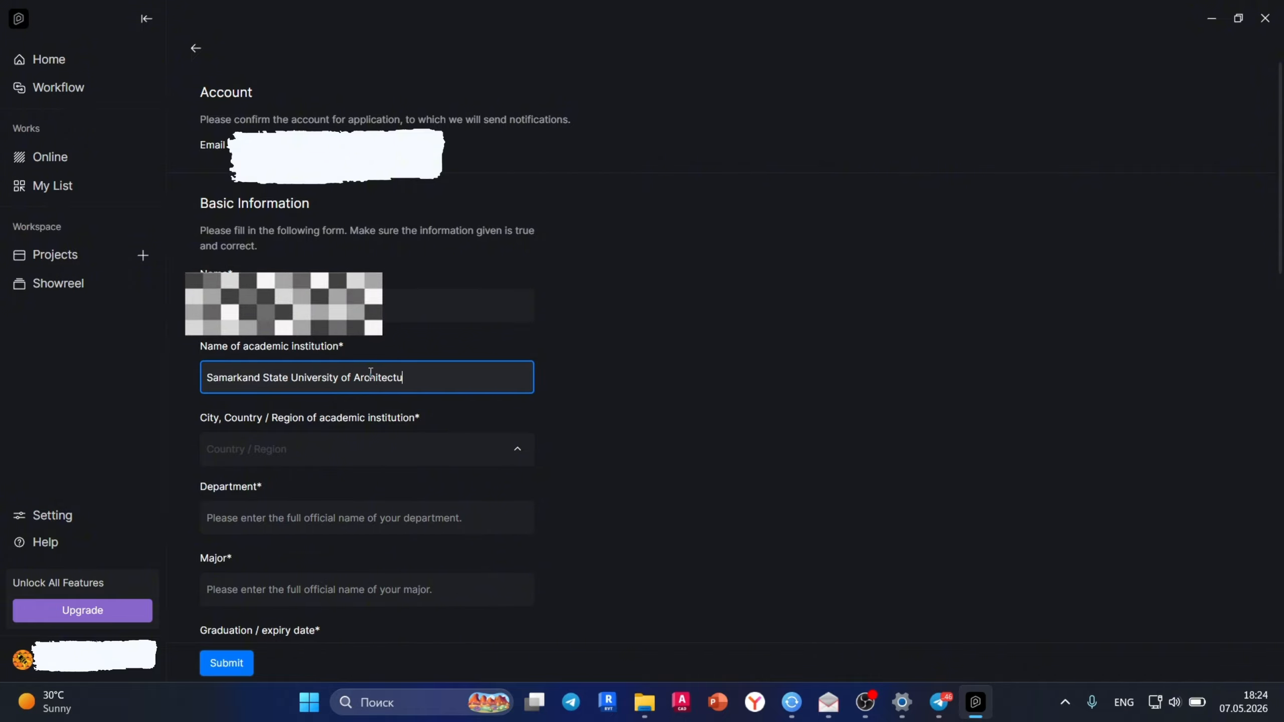
pyautogui.write('re')
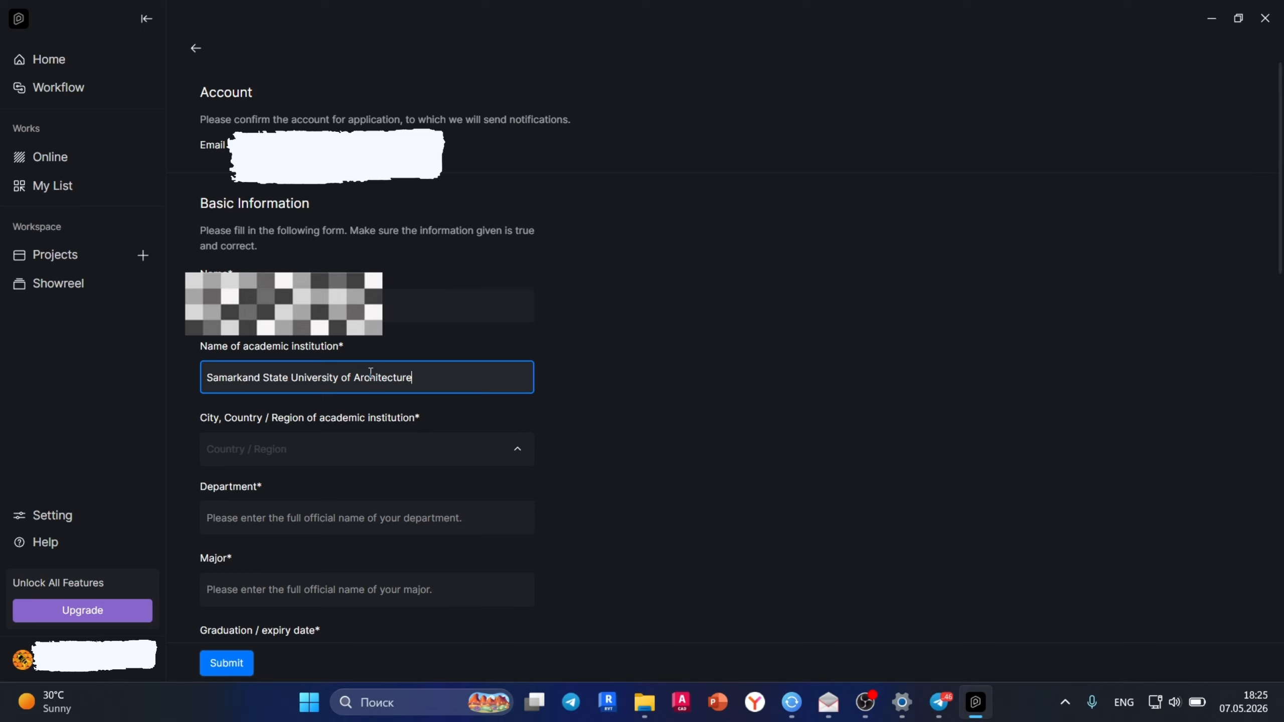
pyautogui.write(' and')
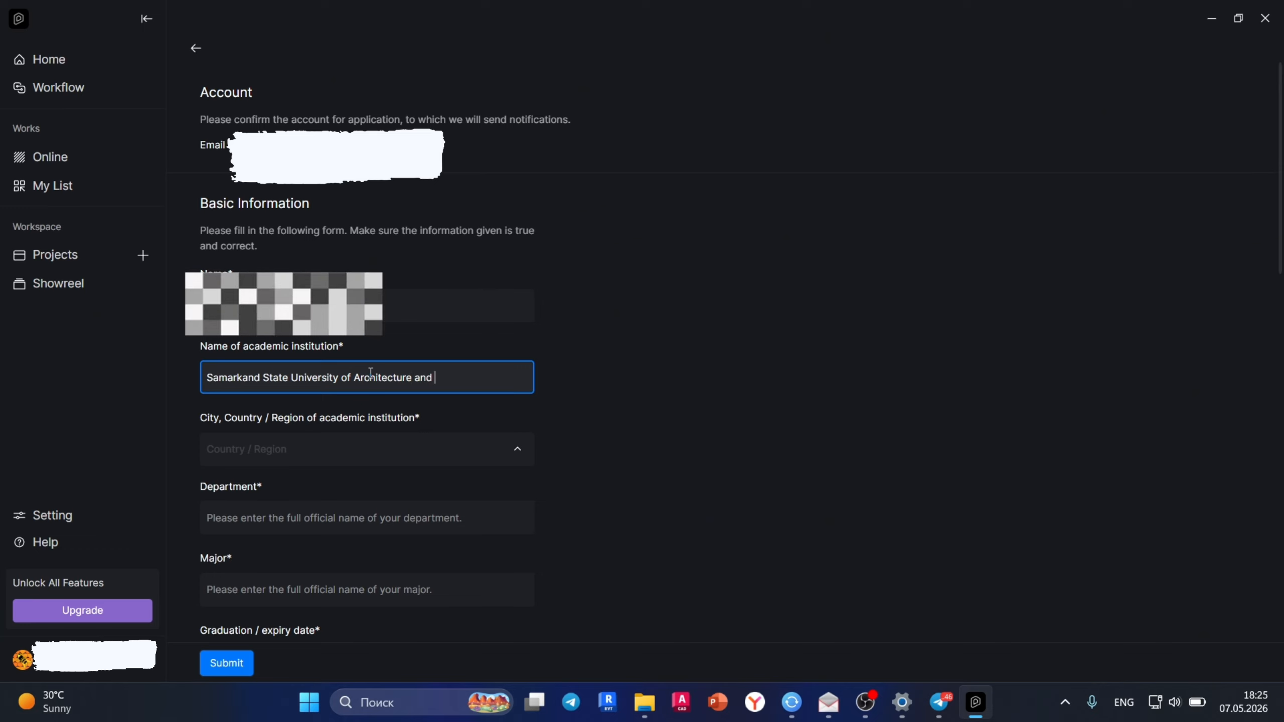
pyautogui.write(' Con')
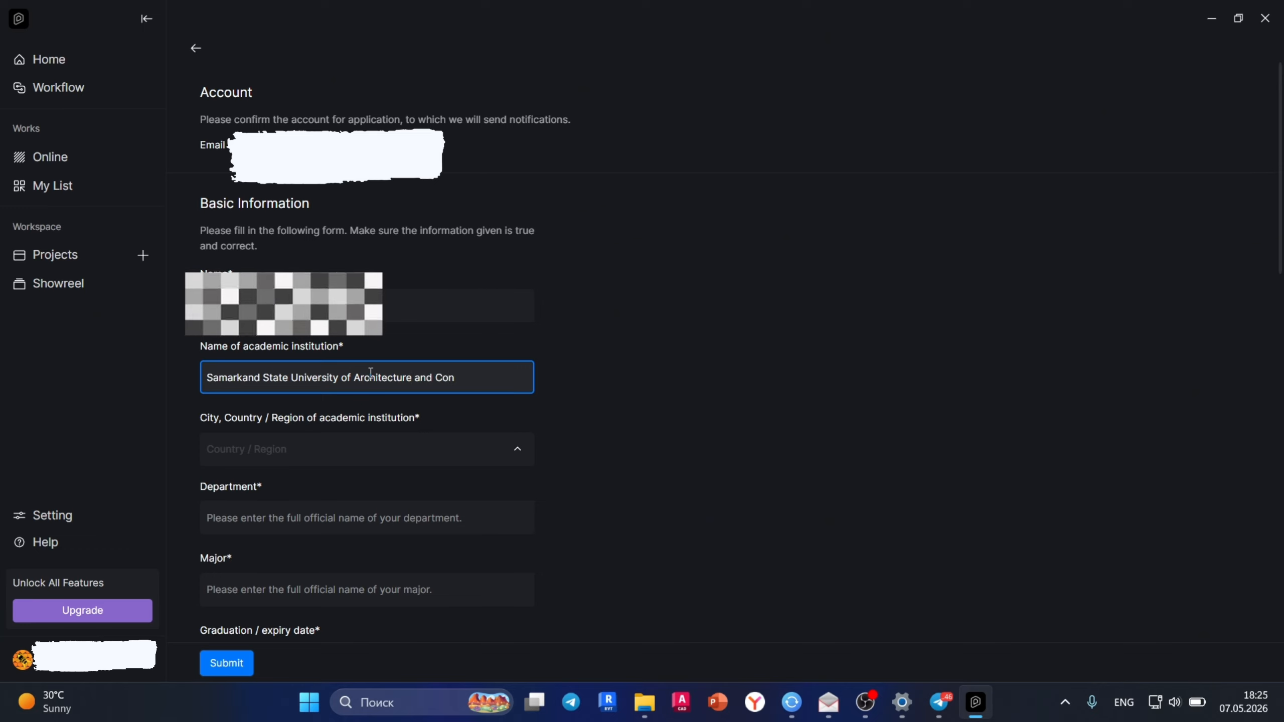
pyautogui.write('struction')
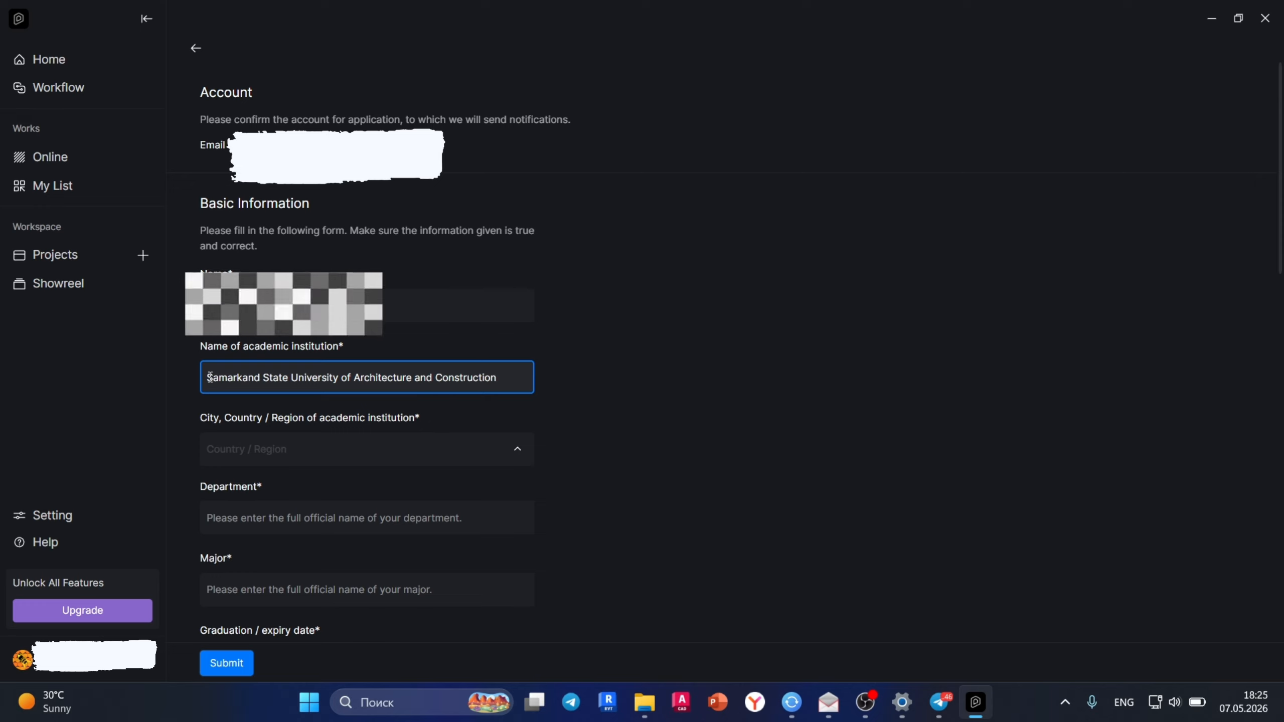
# Set the country / region of the academic institution to Uzbekistan
pyautogui.click(263, 452)
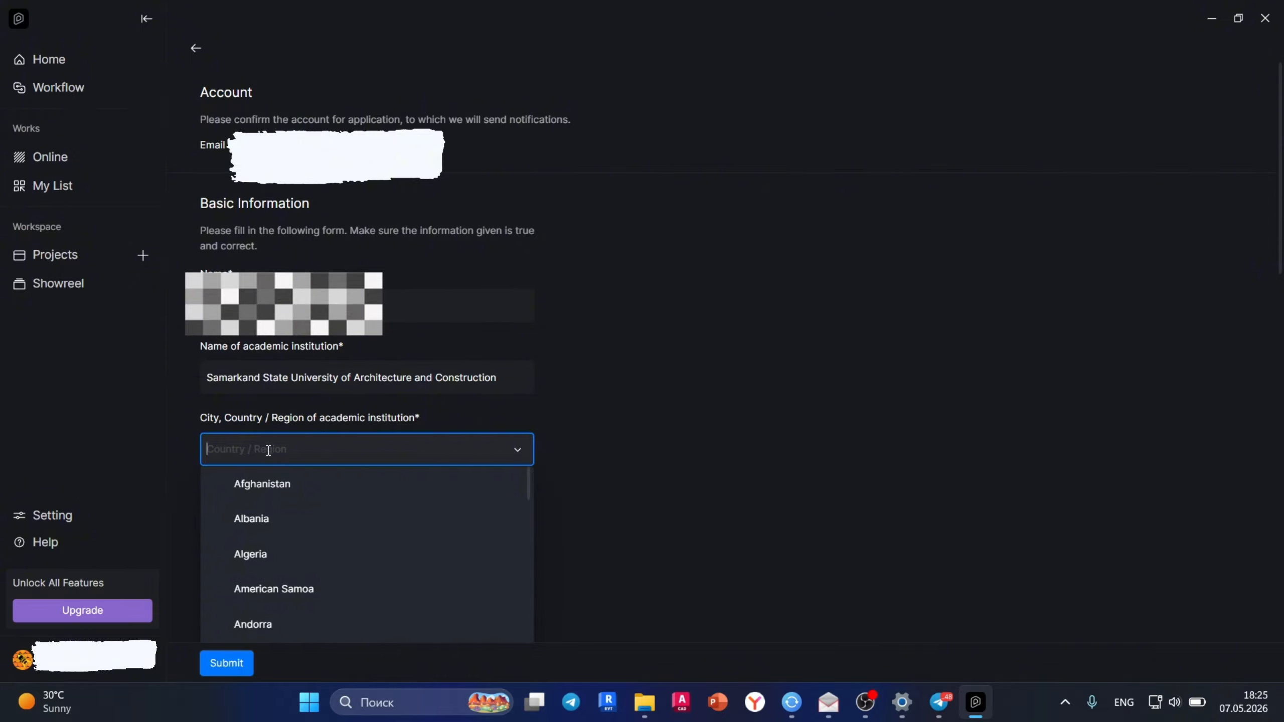
pyautogui.write('U')
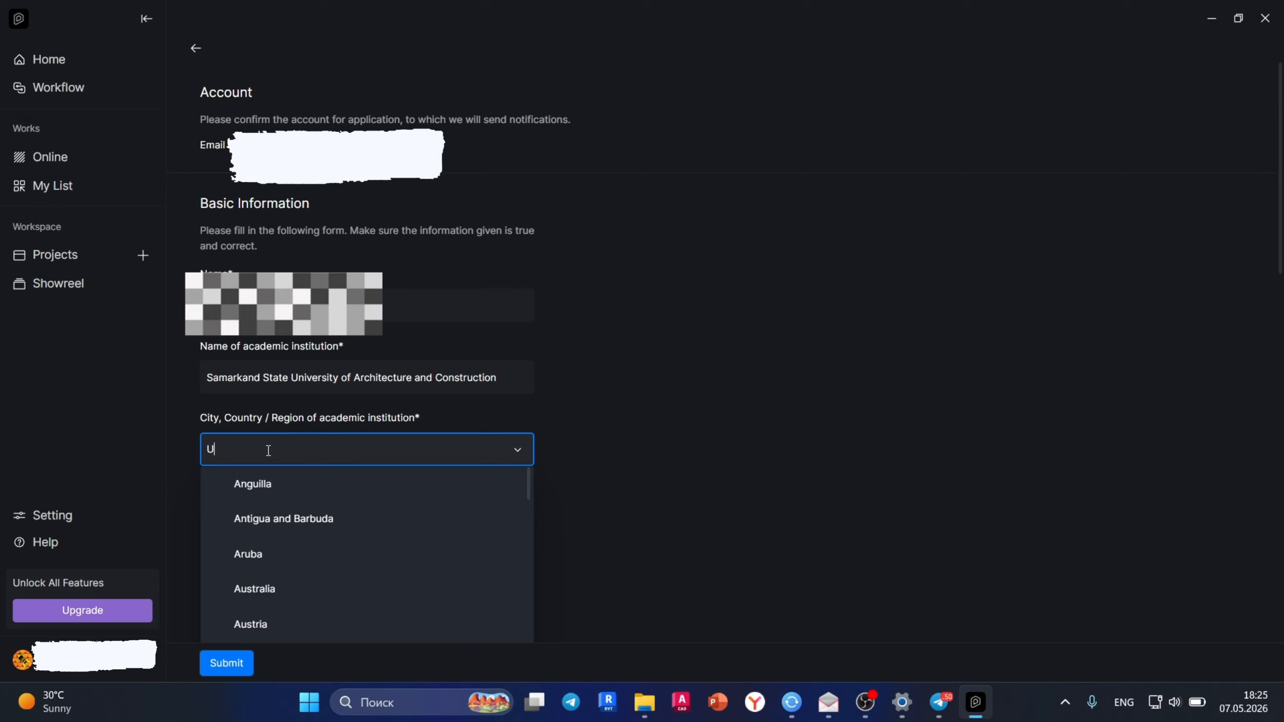
pyautogui.write('zb')
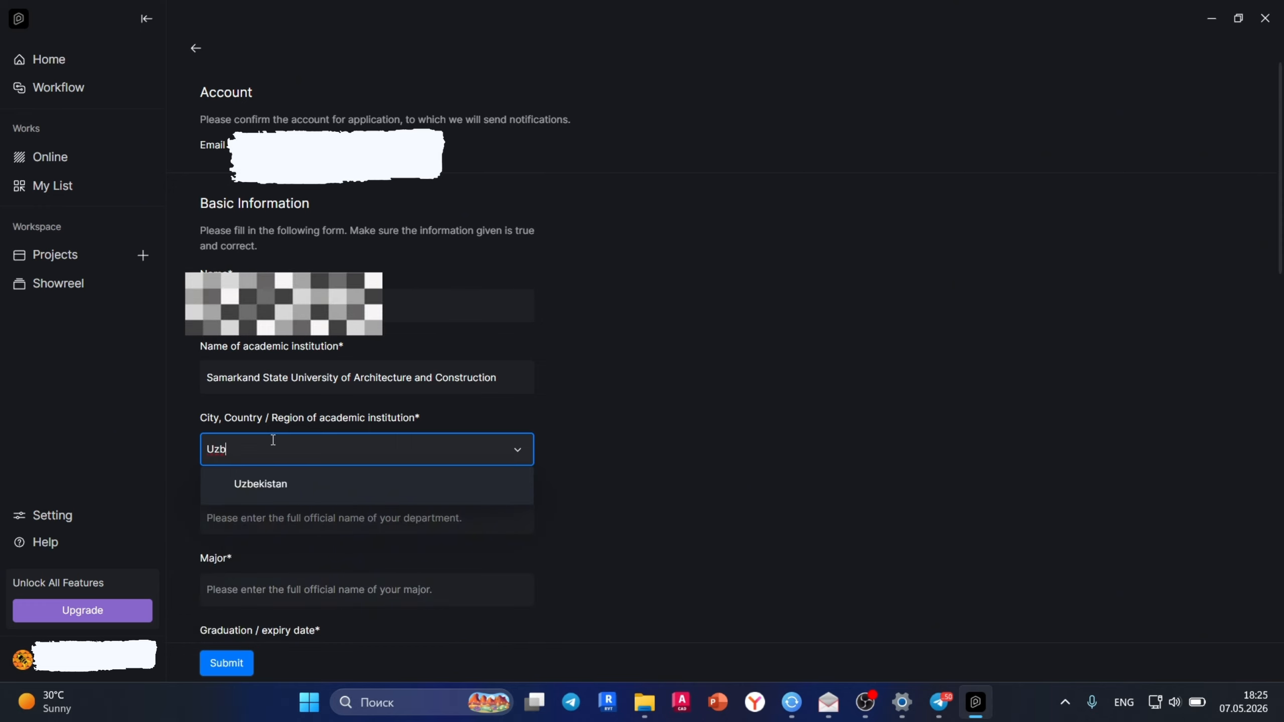
pyautogui.click(291, 485)
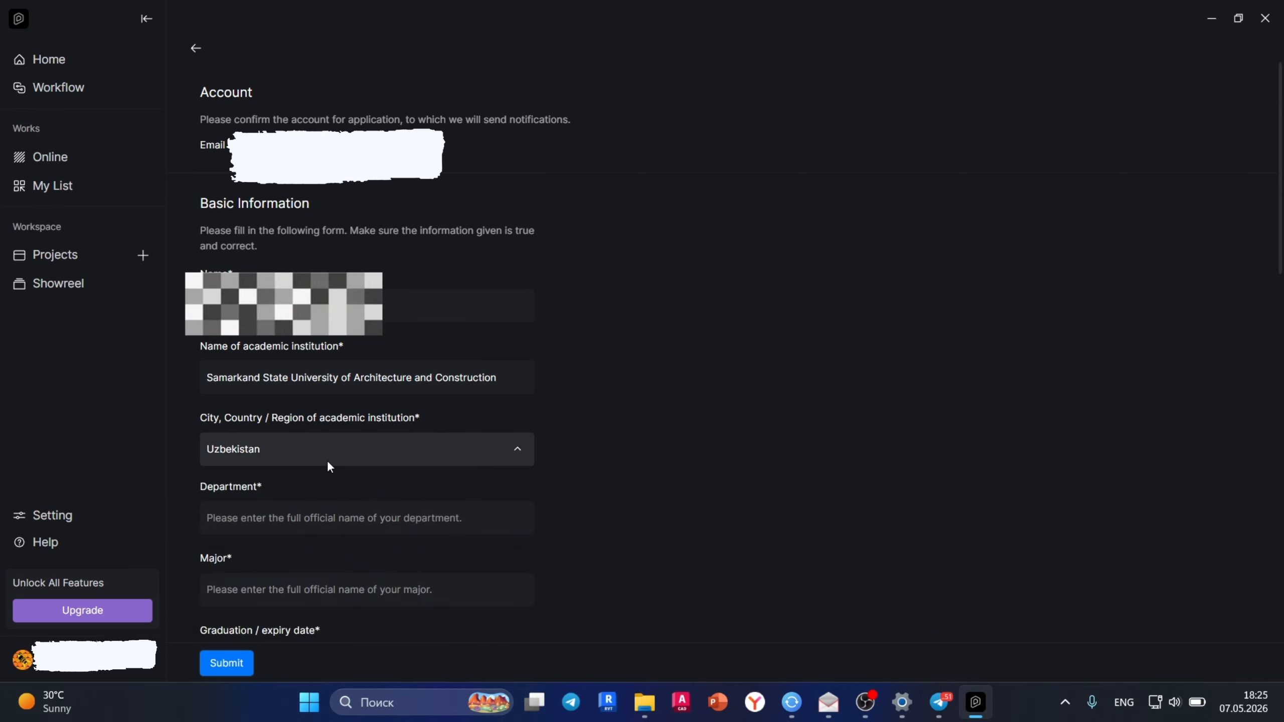
# Fill in the department as "Archecture"
pyautogui.click(330, 527)
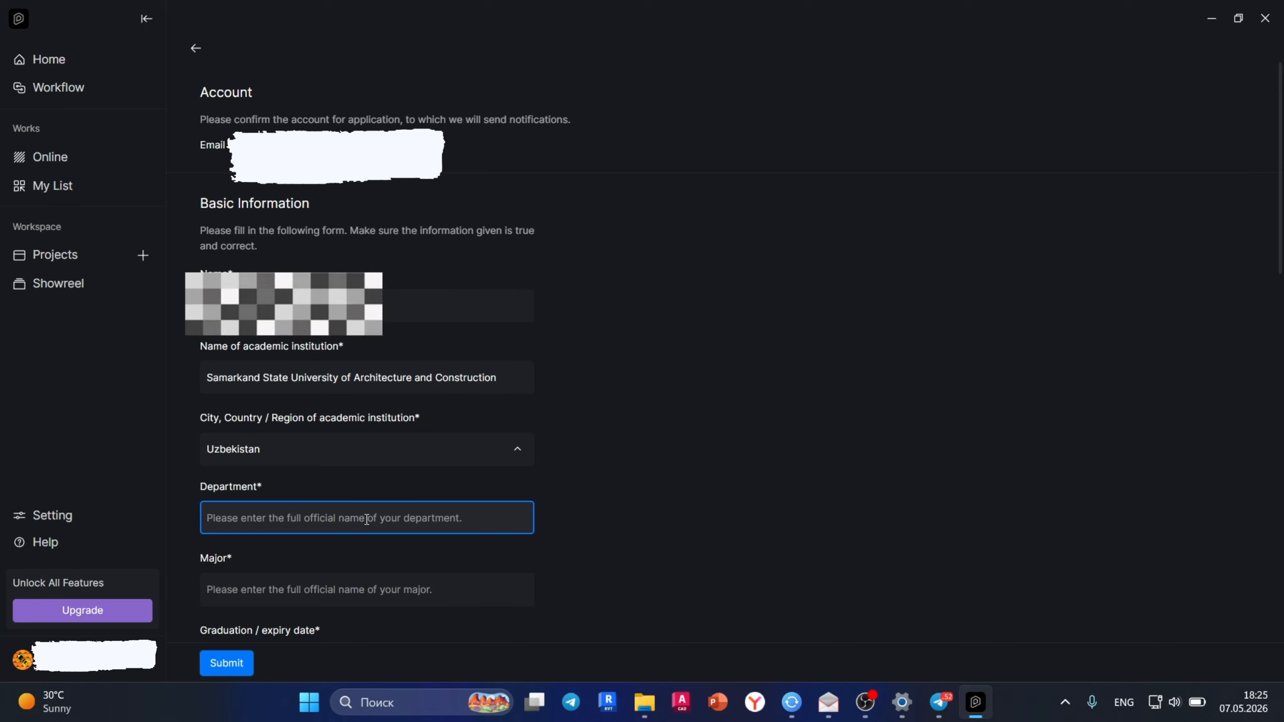
pyautogui.write('A')
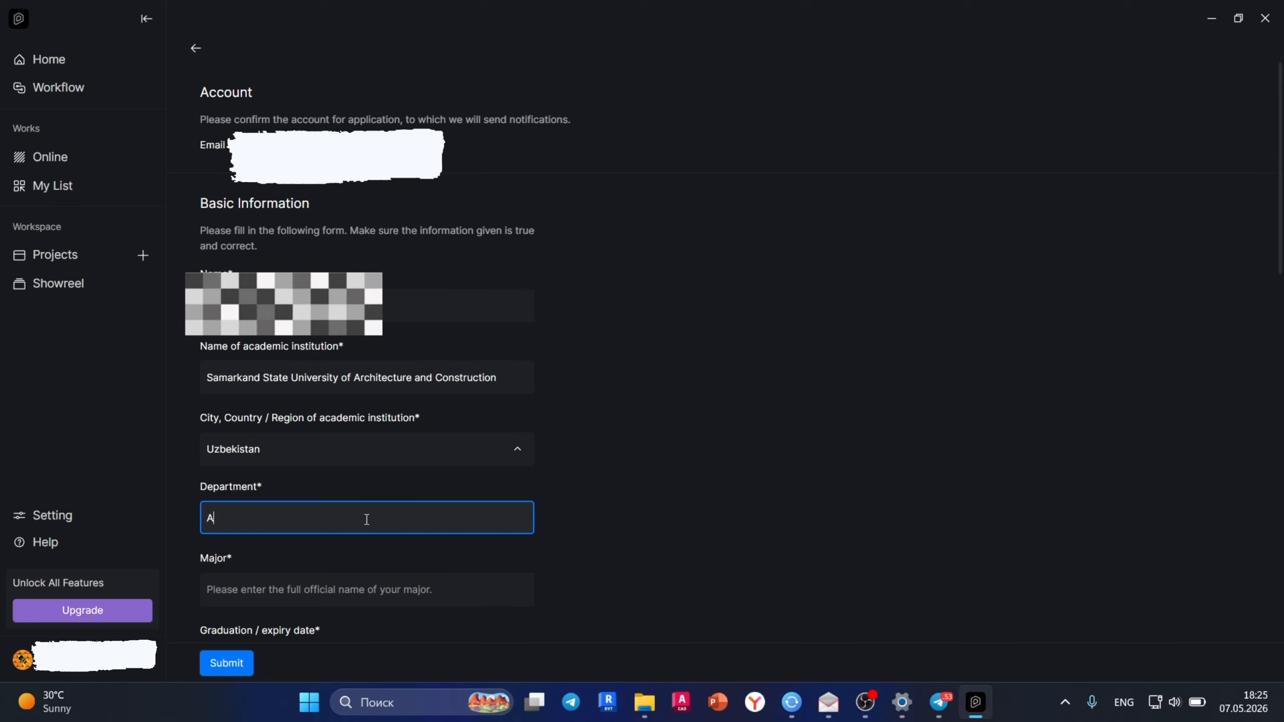
pyautogui.write('rcheture')
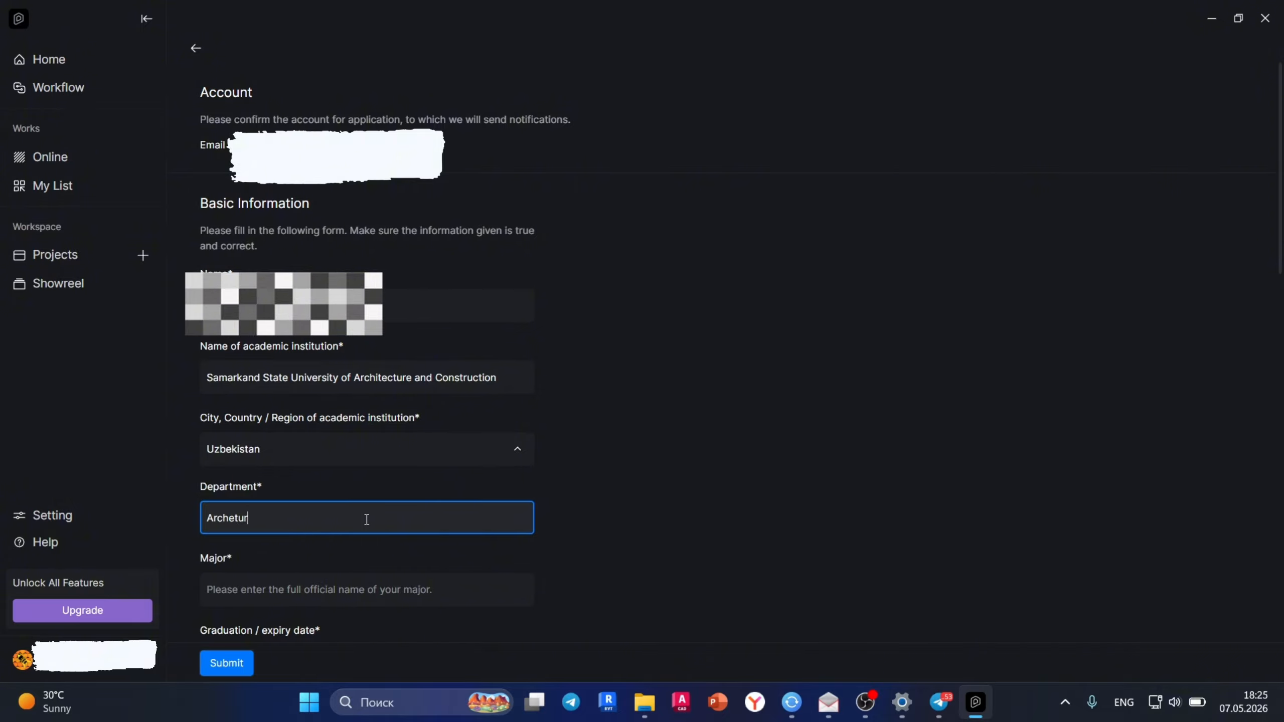
pyautogui.click(239, 516)
pyautogui.write('c')
# Fill in the major as "Archeture"
pyautogui.scroll(-3, 287, 507)
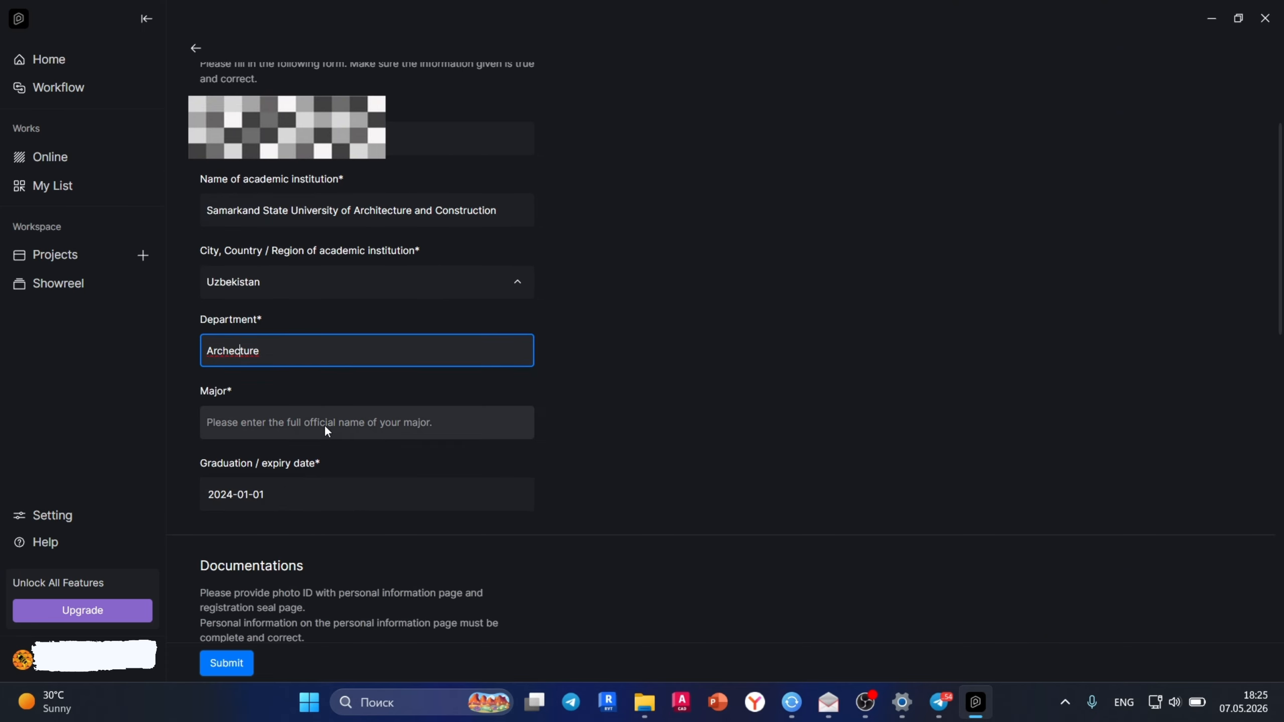
pyautogui.click(354, 415)
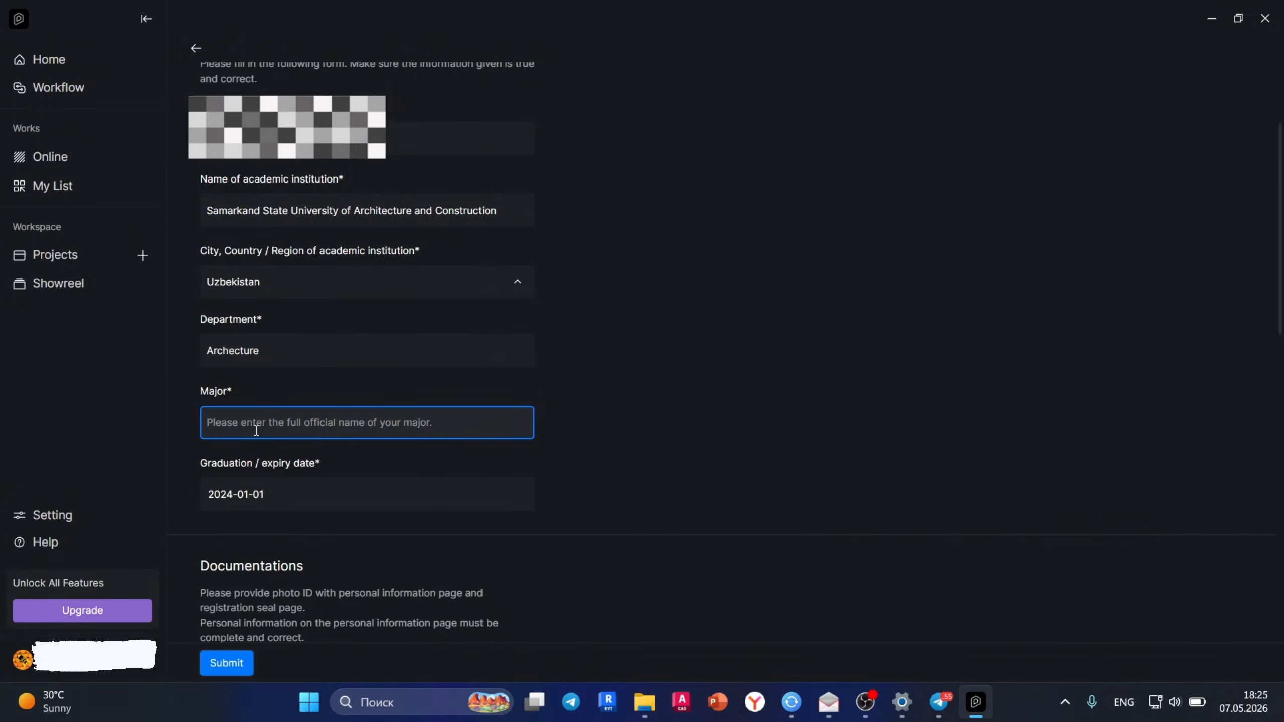
pyautogui.write('Archeture')
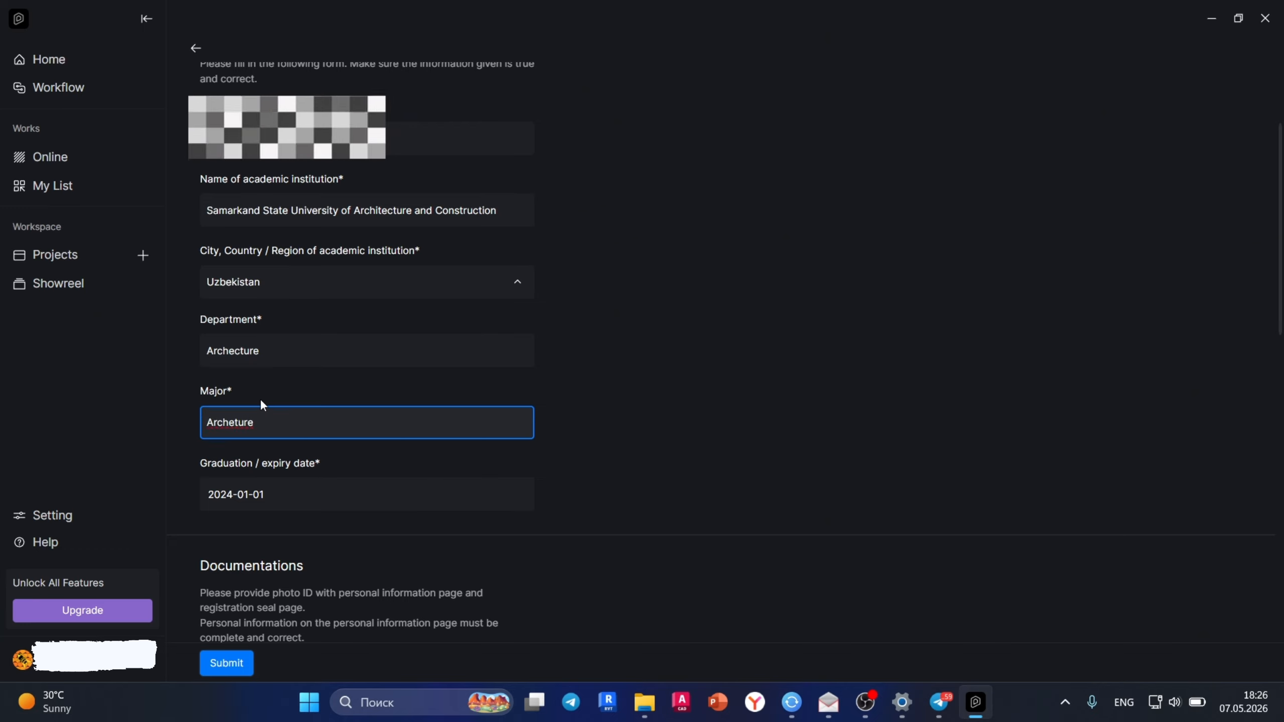
# Set the graduation / expiry date to 2027-07-01
pyautogui.click(289, 489)
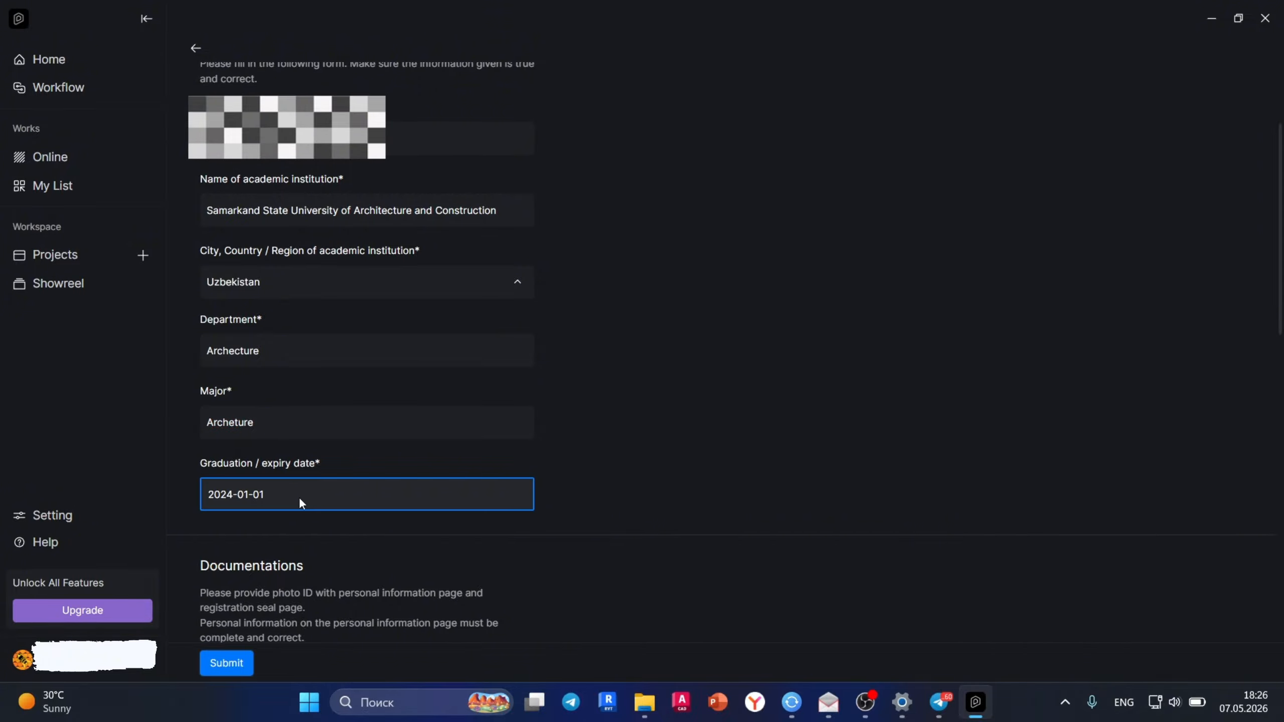
pyautogui.press('BackSpace')
pyautogui.press('BackSpace')
pyautogui.press('BackSpace')
pyautogui.press('BackSpace')
pyautogui.press('BackSpace')
pyautogui.press('BackSpace')
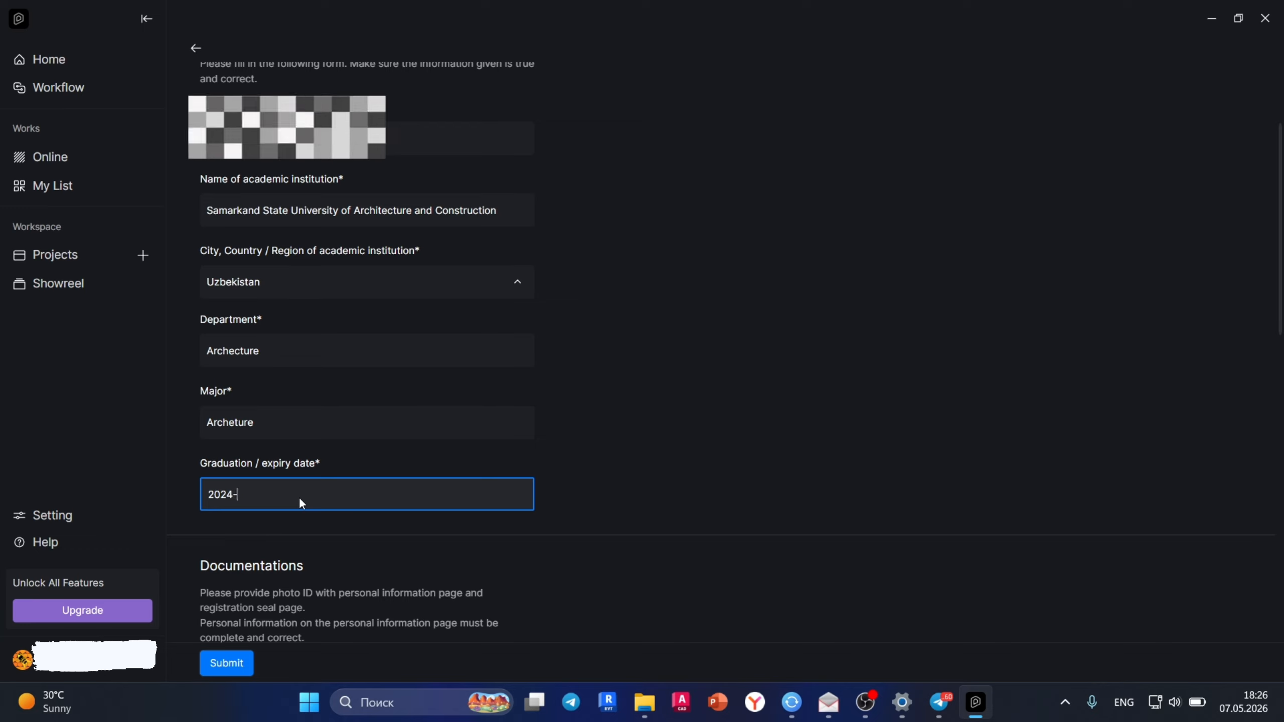
pyautogui.write('70')
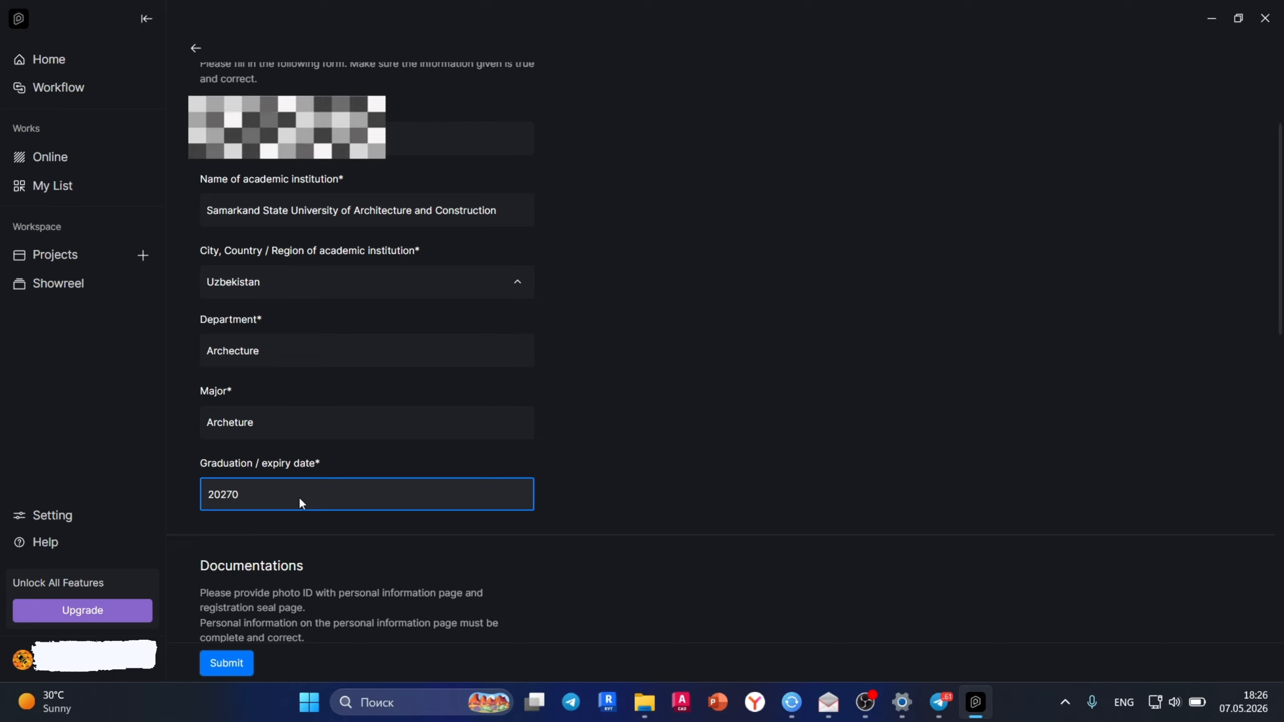
pyautogui.press('BackSpace')
pyautogui.write('-0')
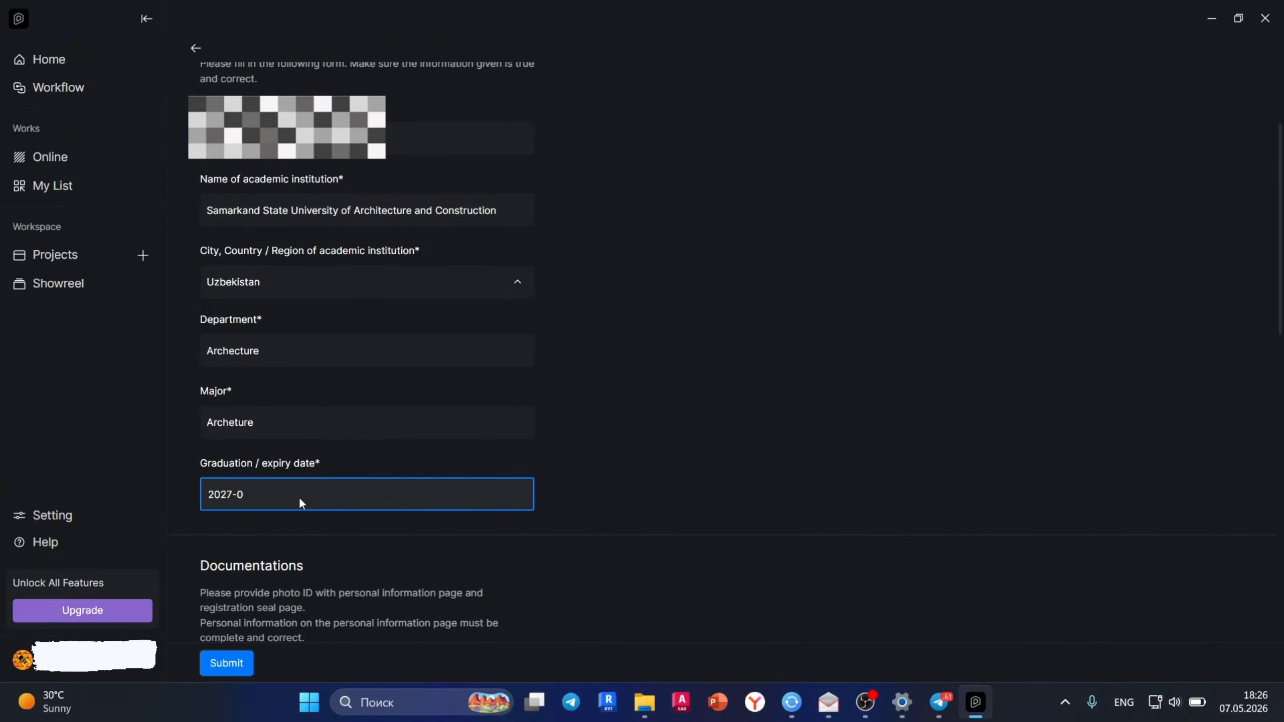
pyautogui.write('7')
pyautogui.write('-01')
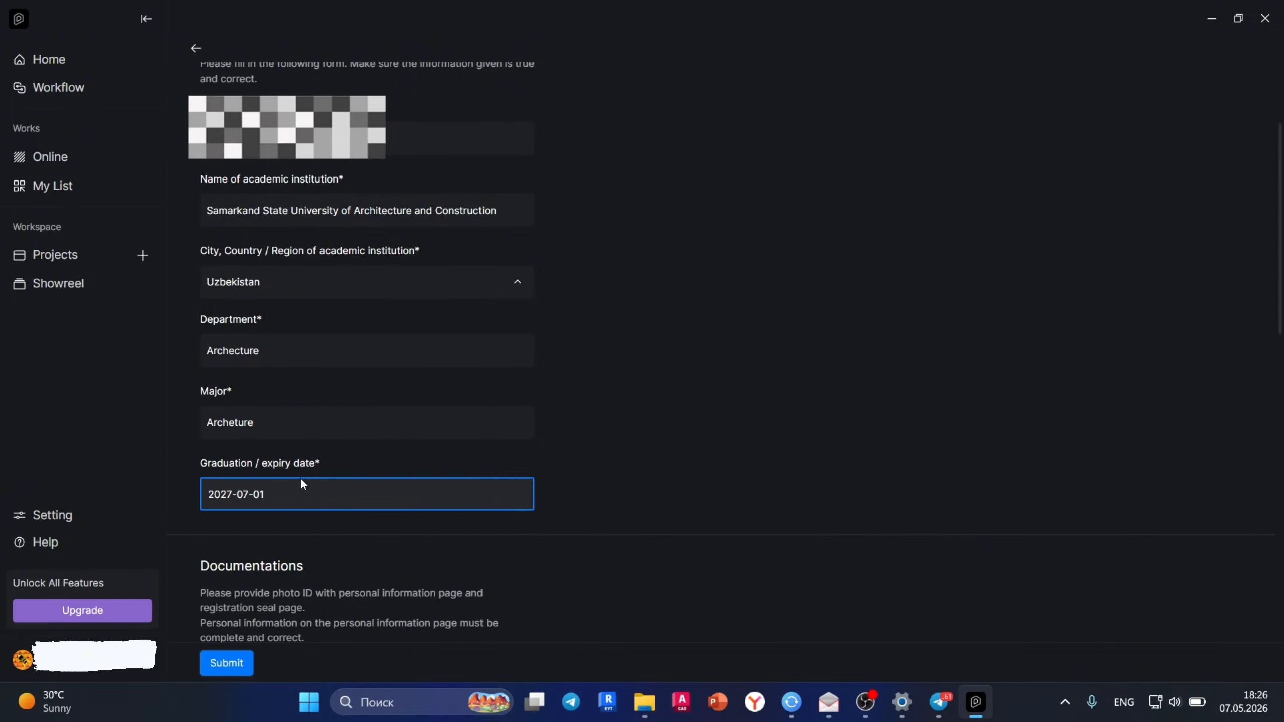
# Upload the Reference page JPG from the Downloads folder as the first Student/Teacher ID Card photo
pyautogui.scroll(-6, 304, 485)
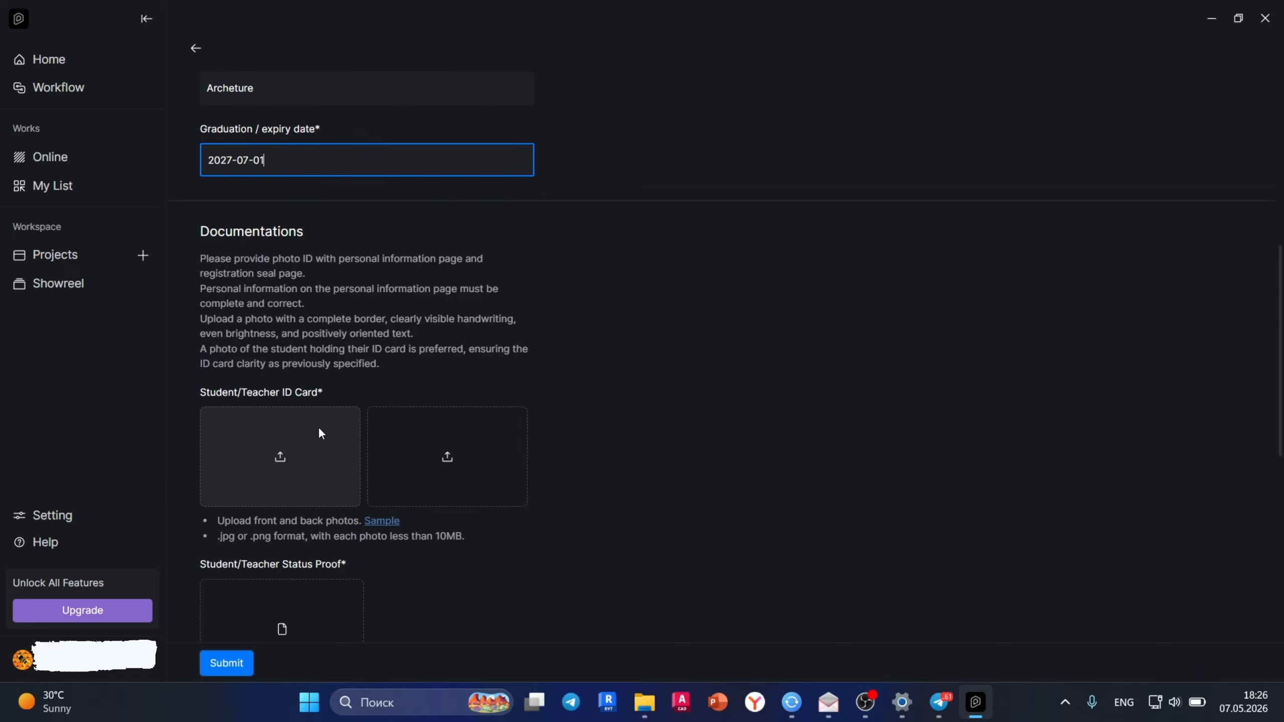
pyautogui.scroll(-2, 318, 428)
pyautogui.click(327, 408)
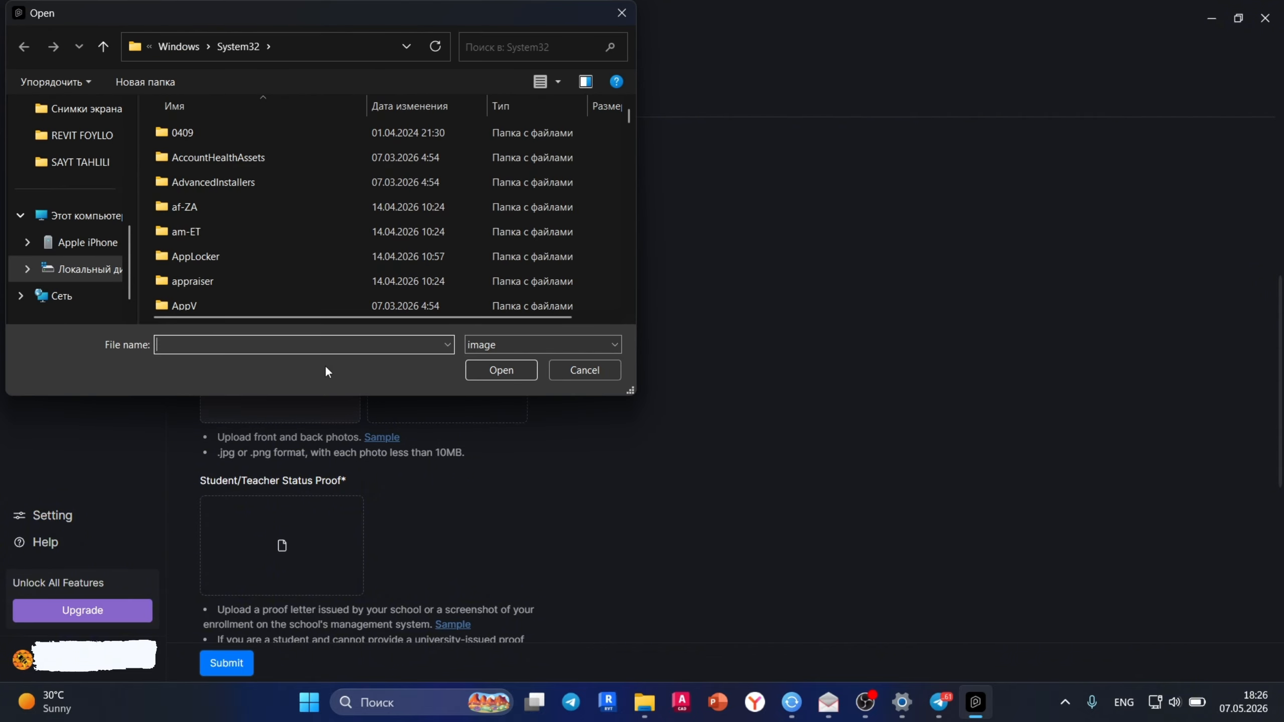
pyautogui.press('Escape')
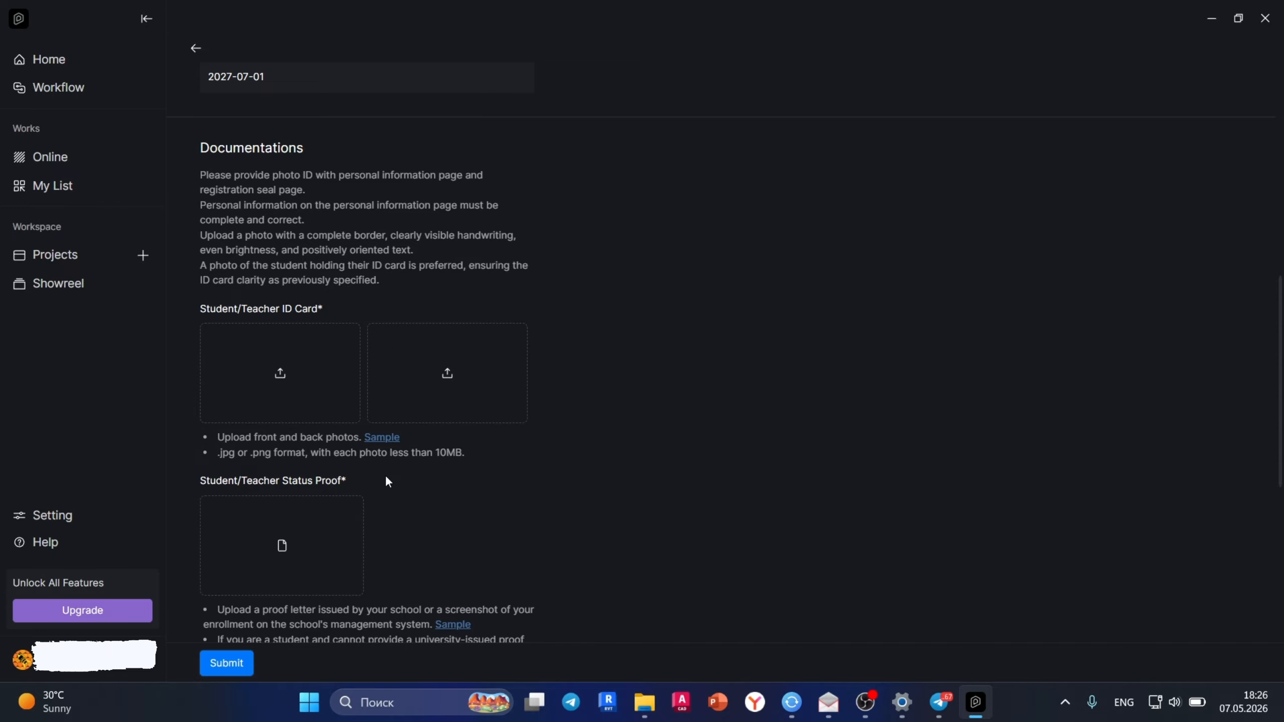
pyautogui.click(645, 703)
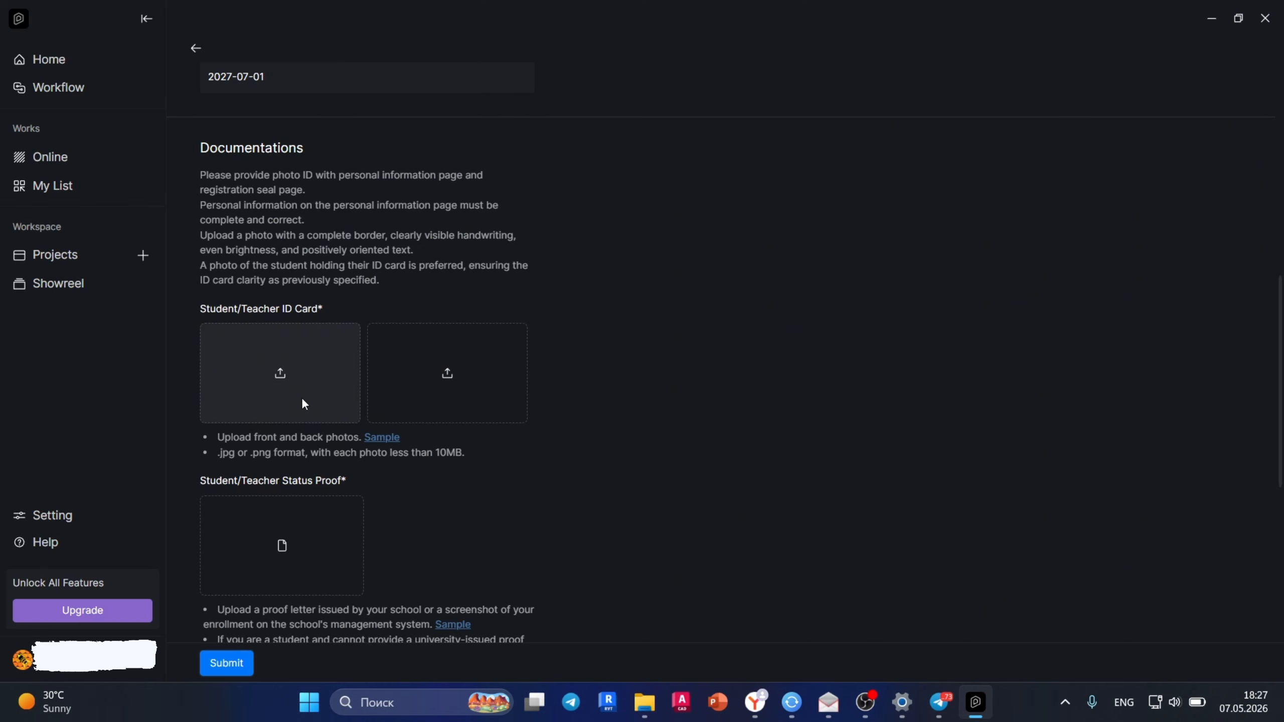
pyautogui.click(229, 411)
pyautogui.hotkey('ctrl', 'v')
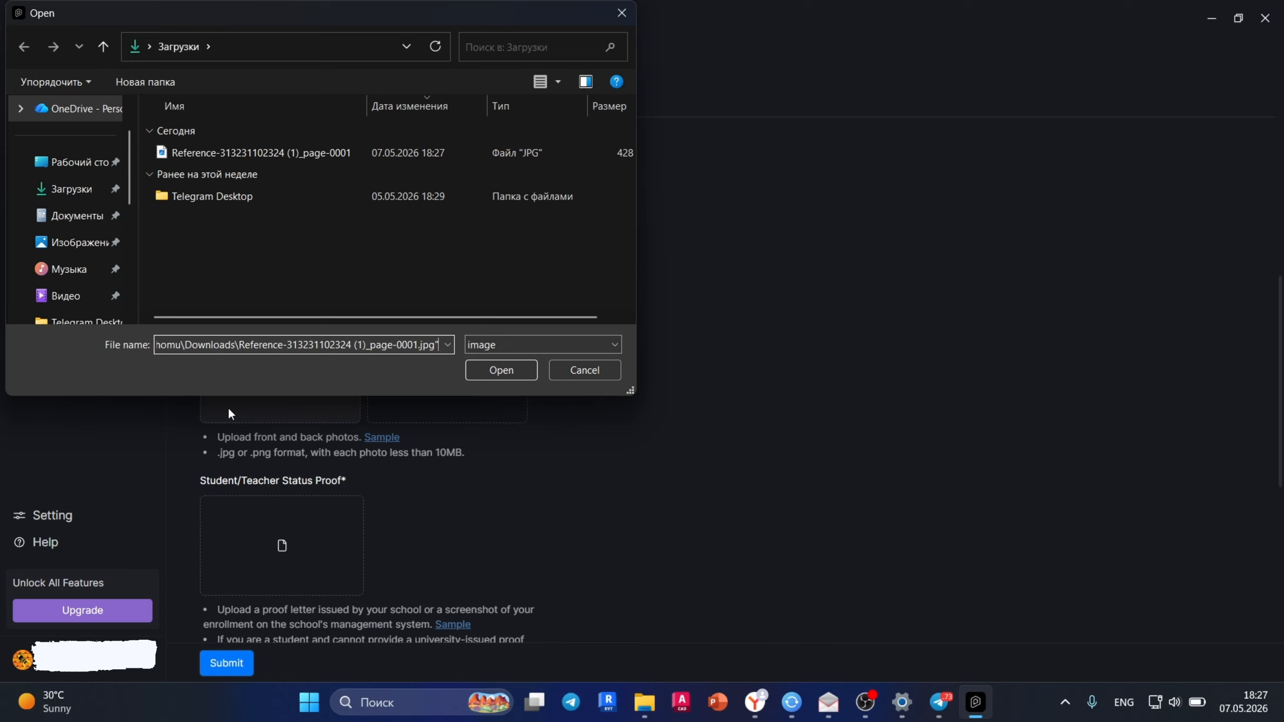
pyautogui.press('Return')
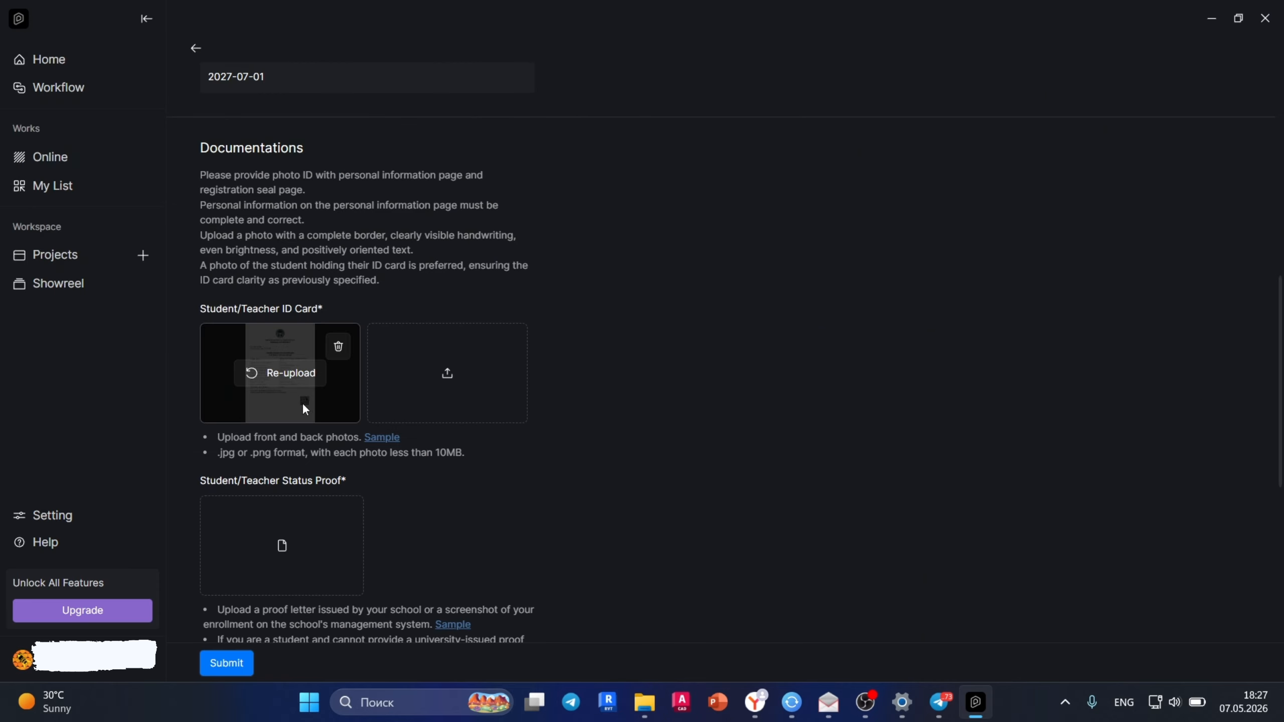
# Upload the Reference page JPG from the Downloads folder as the second Student/Teacher ID Card photo
pyautogui.click(452, 400)
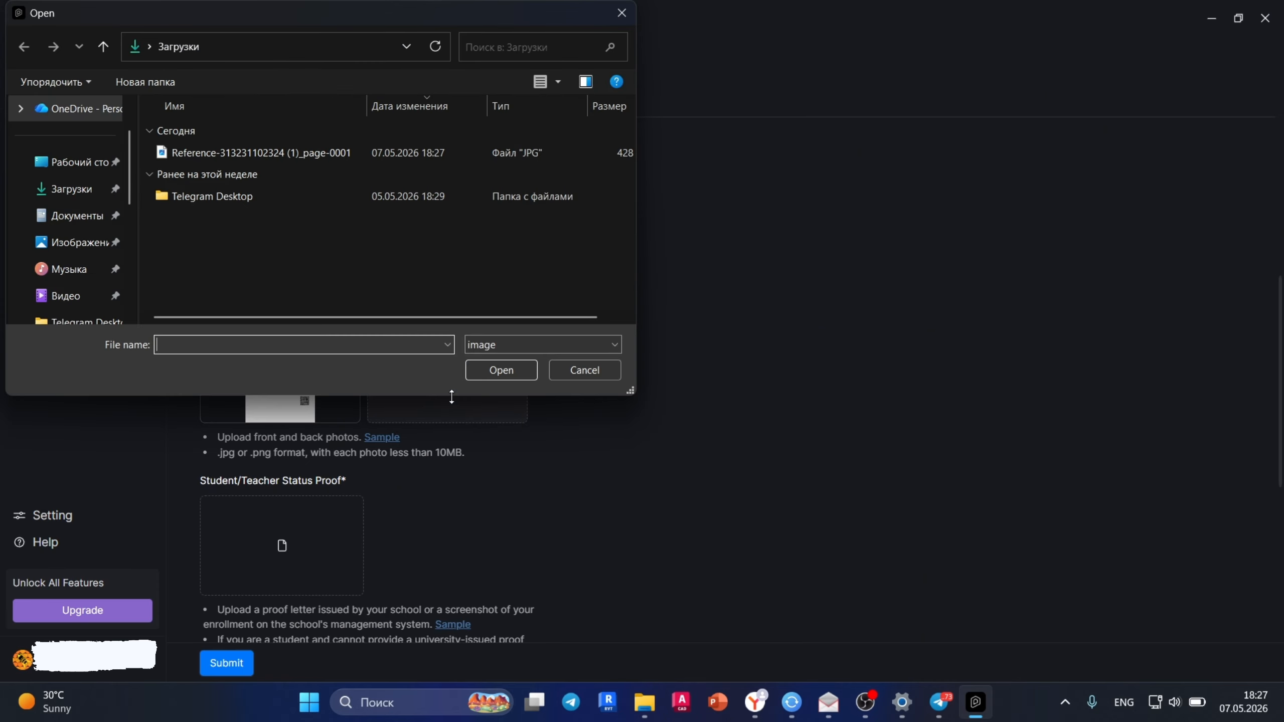
pyautogui.hotkey('ctrl', 'v')
pyautogui.press('Return')
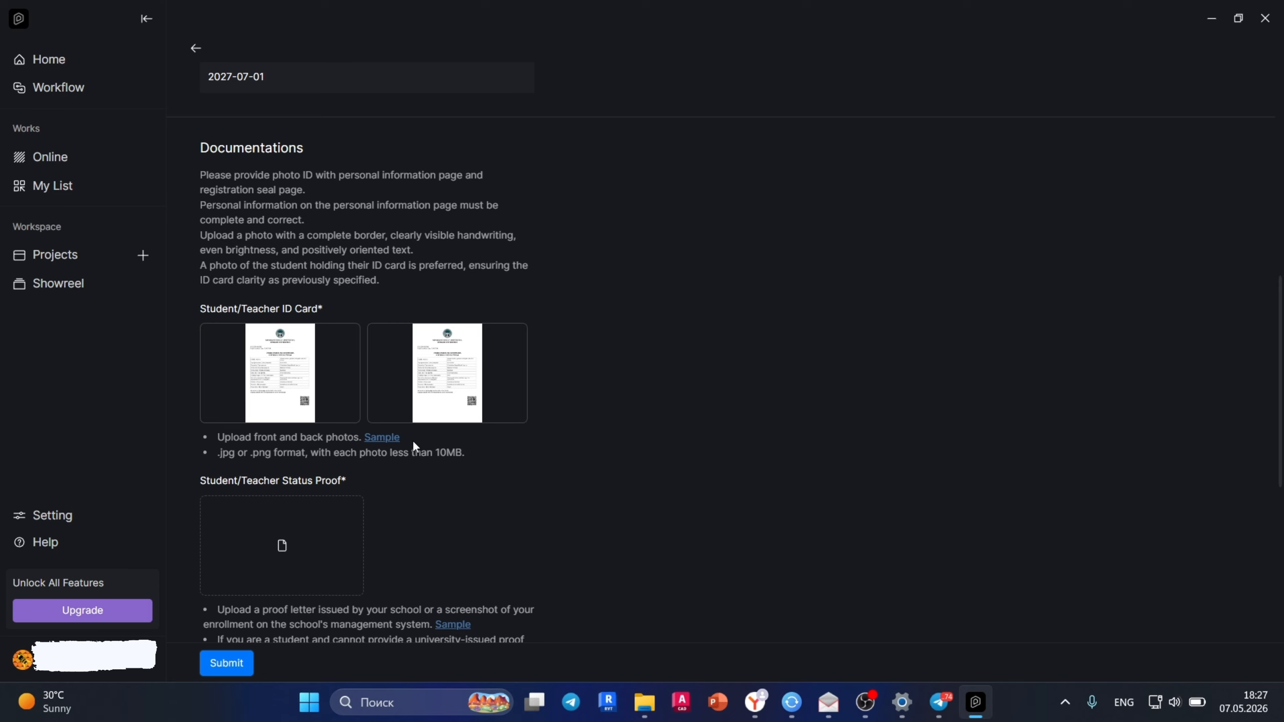
# Upload the same Reference page JPG as the Student/Teacher Status Proof
pyautogui.scroll(-2, 413, 443)
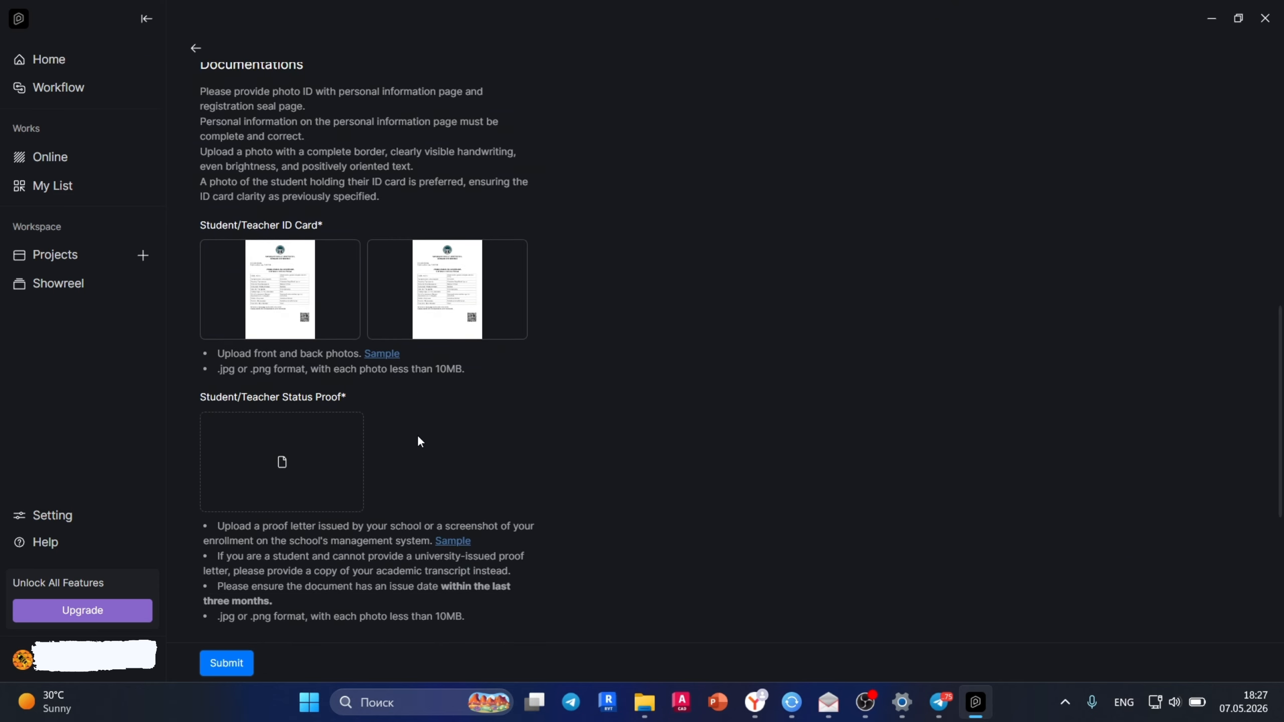
pyautogui.click(321, 450)
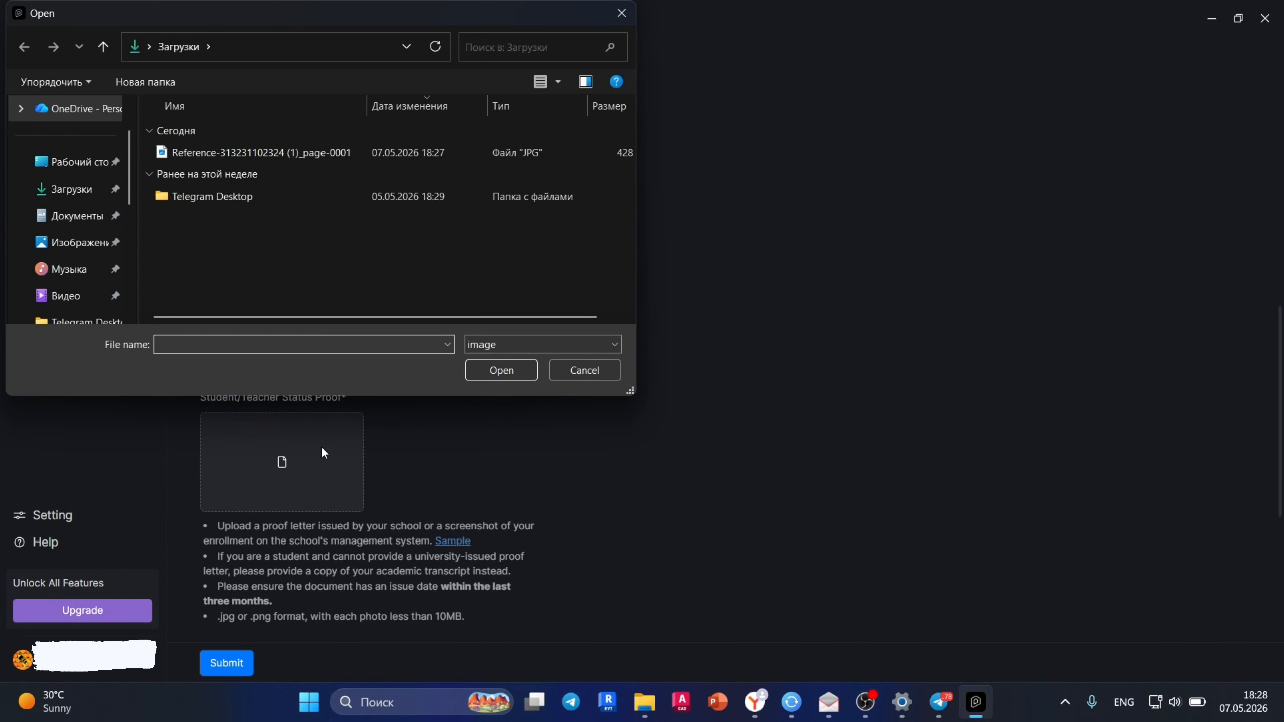
pyautogui.hotkey('ctrl', 'v')
pyautogui.press('Return')
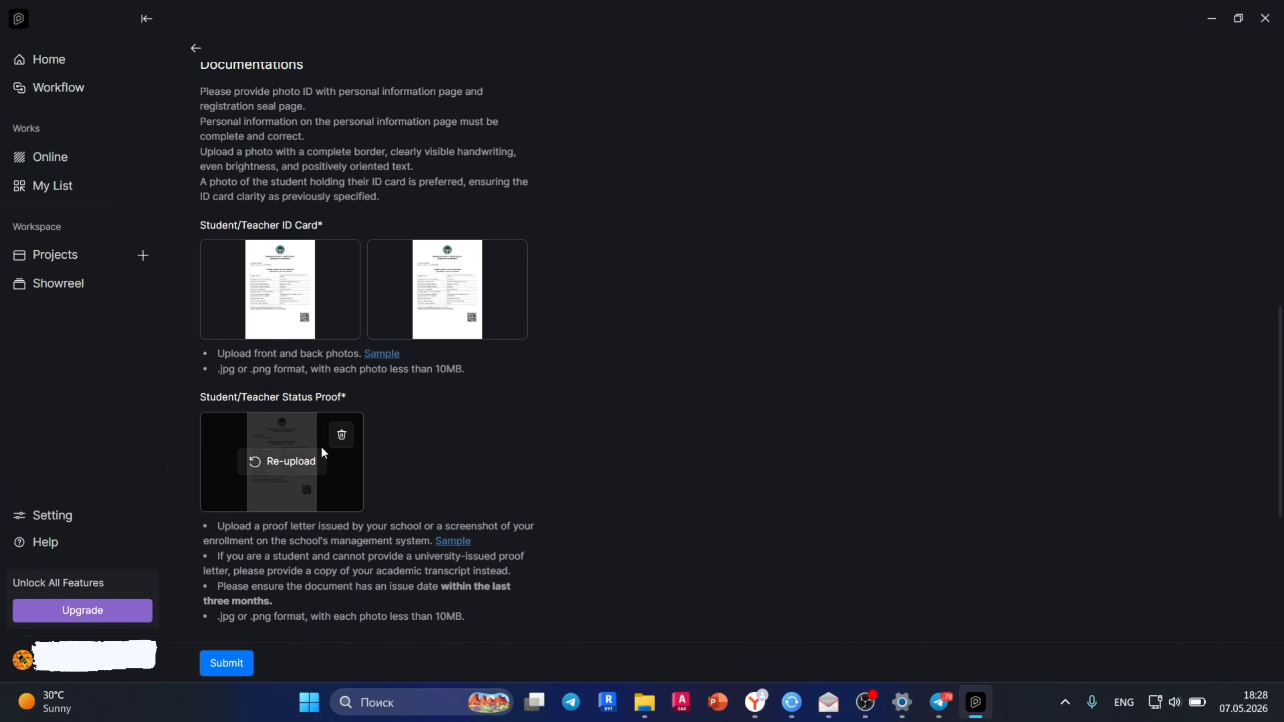
# Enter as Application Instructions: "I am a student at Samdaqu.I will use D5 Render for my university architectural projects high quality 3D visualizations and studio design works."
pyautogui.scroll(-4, 324, 449)
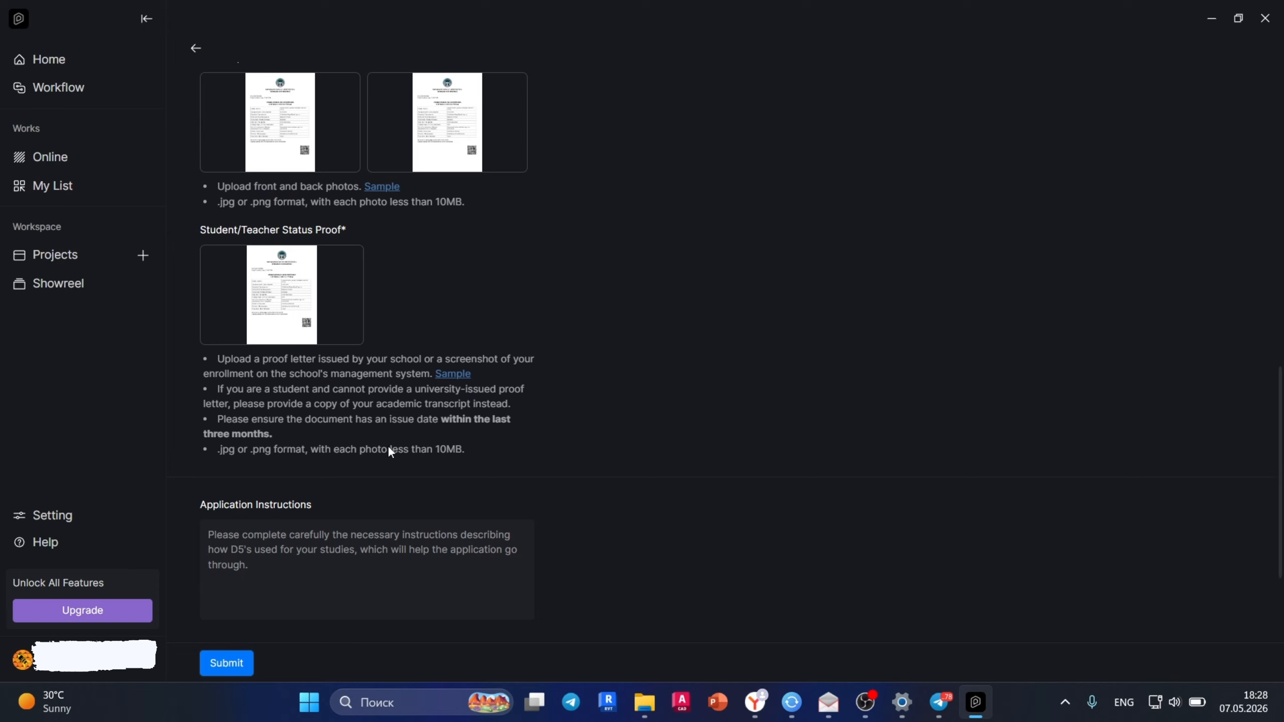
pyautogui.scroll(-2, 355, 422)
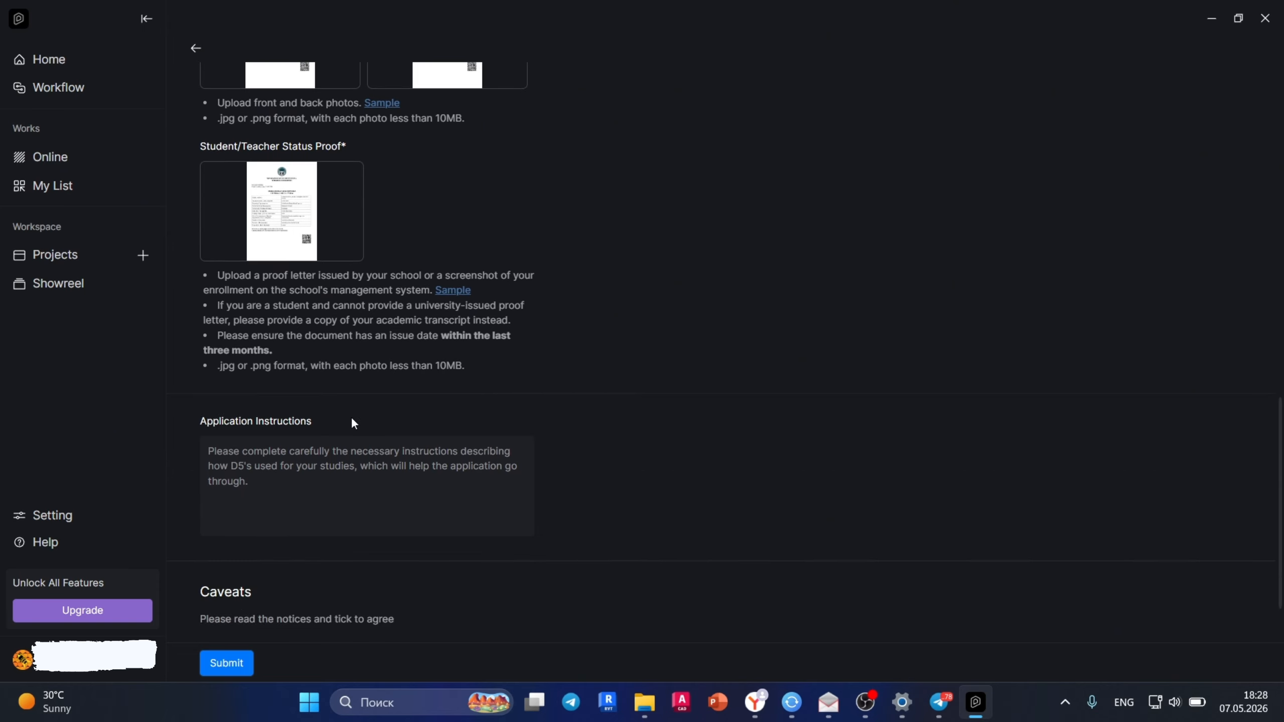
pyautogui.click(298, 449)
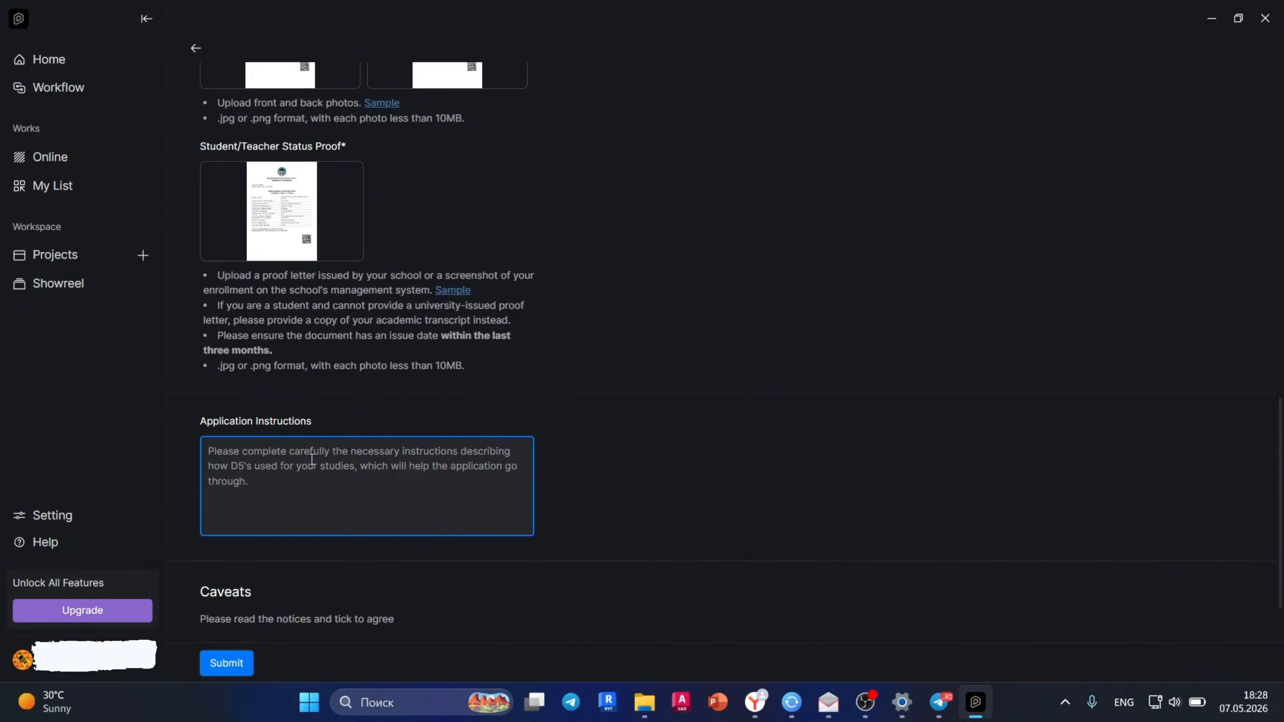
pyautogui.write('I am a student at Samdaqu.I will use D5 Render  for my university architectural projects high quality  3D visualizations and studio design works.')
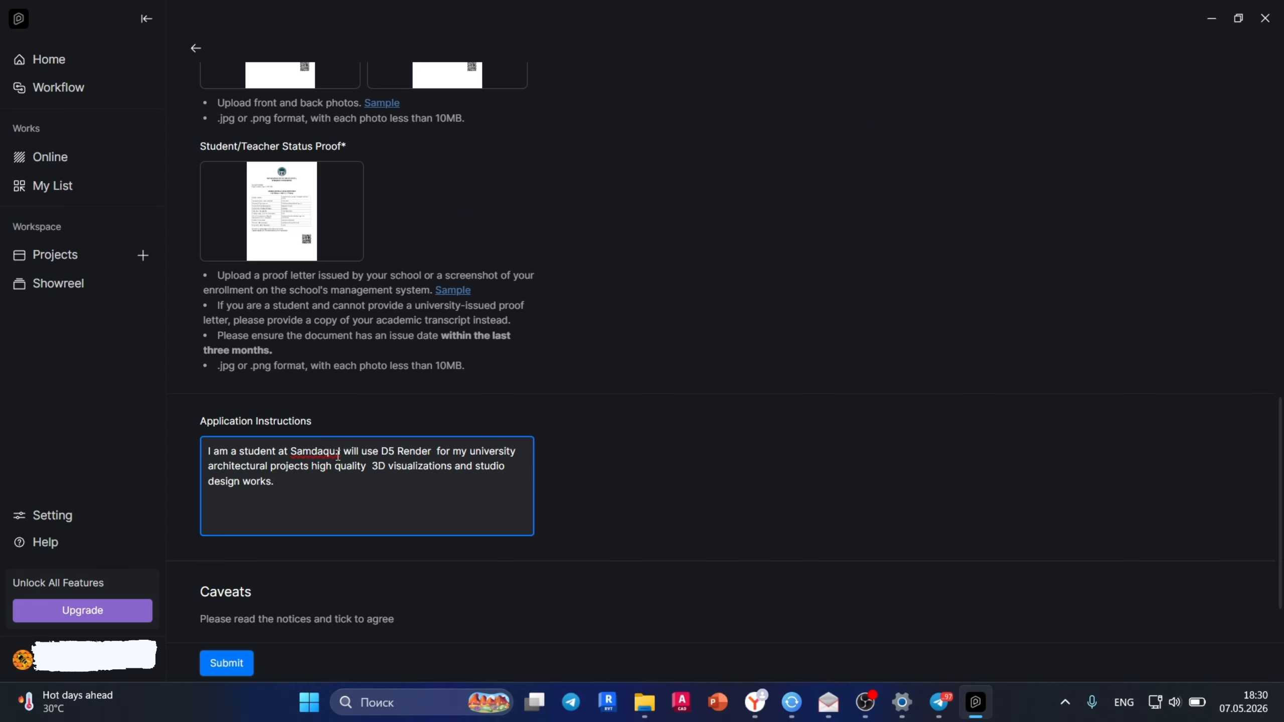
# Agree to the device-binding notice and the D5 Educational License Terms, and submit the education application
pyautogui.scroll(-3, 368, 487)
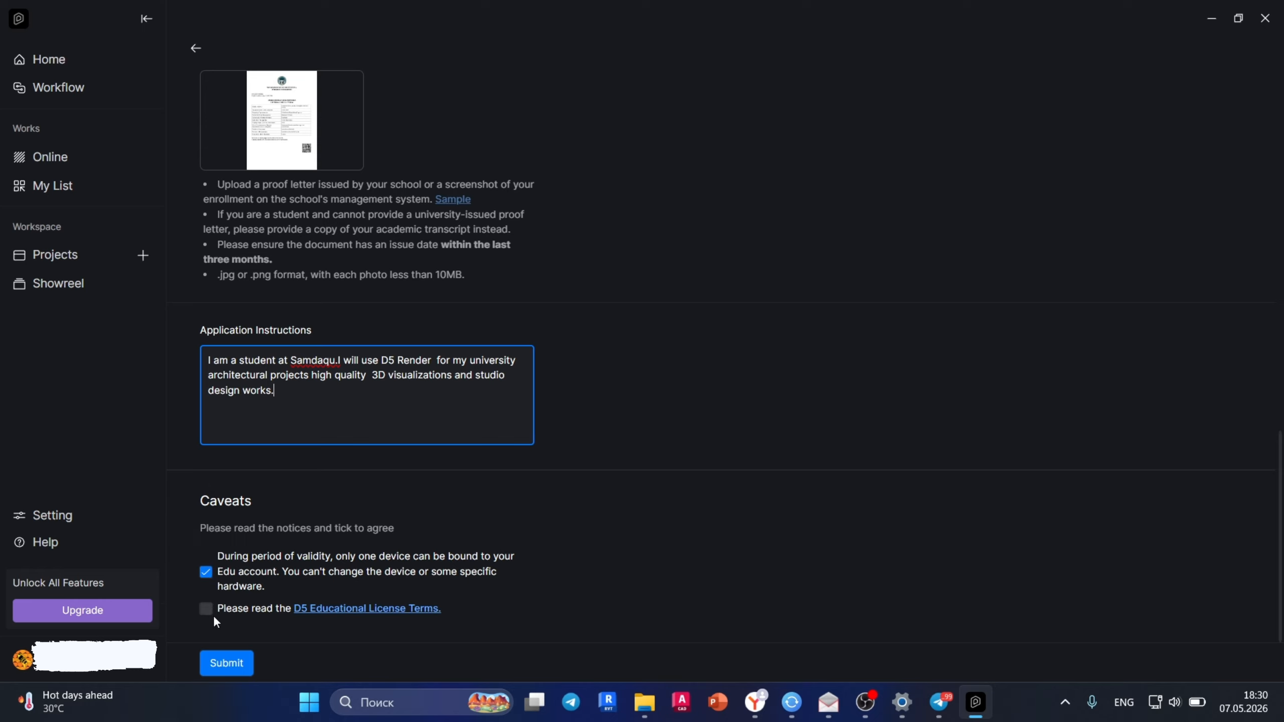
pyautogui.scroll(8, 259, 559)
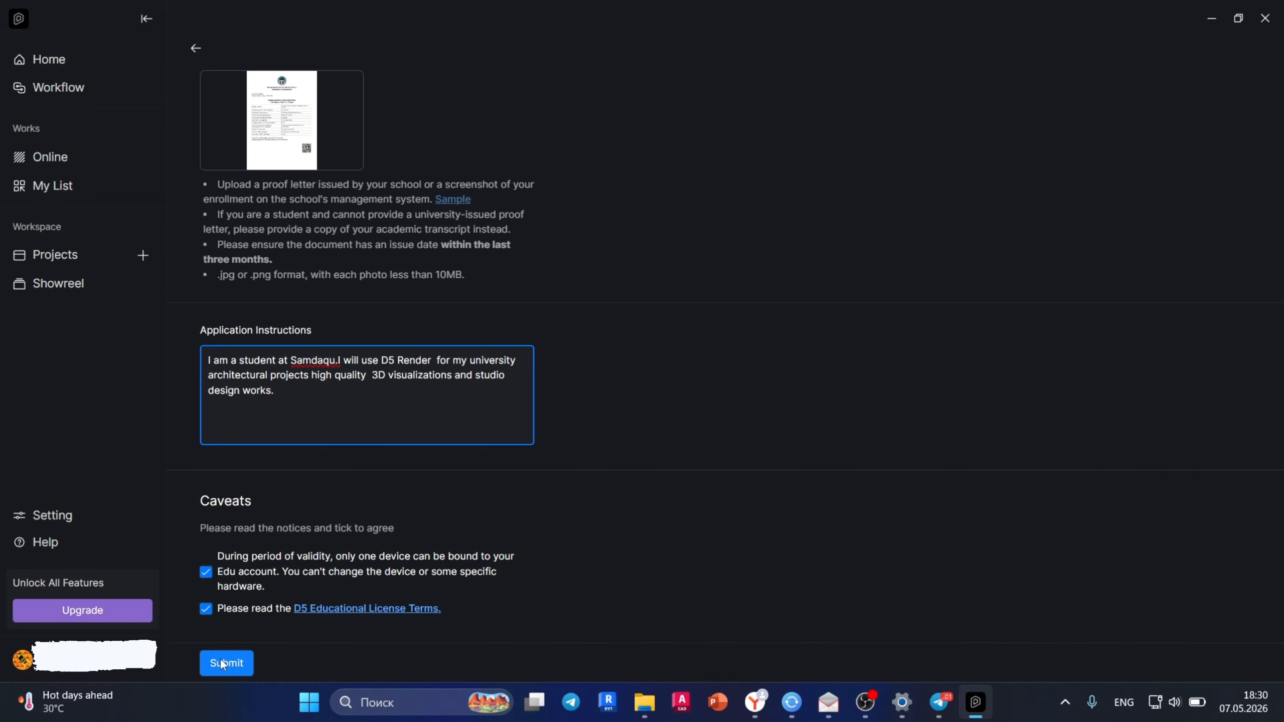
pyautogui.click(223, 664)
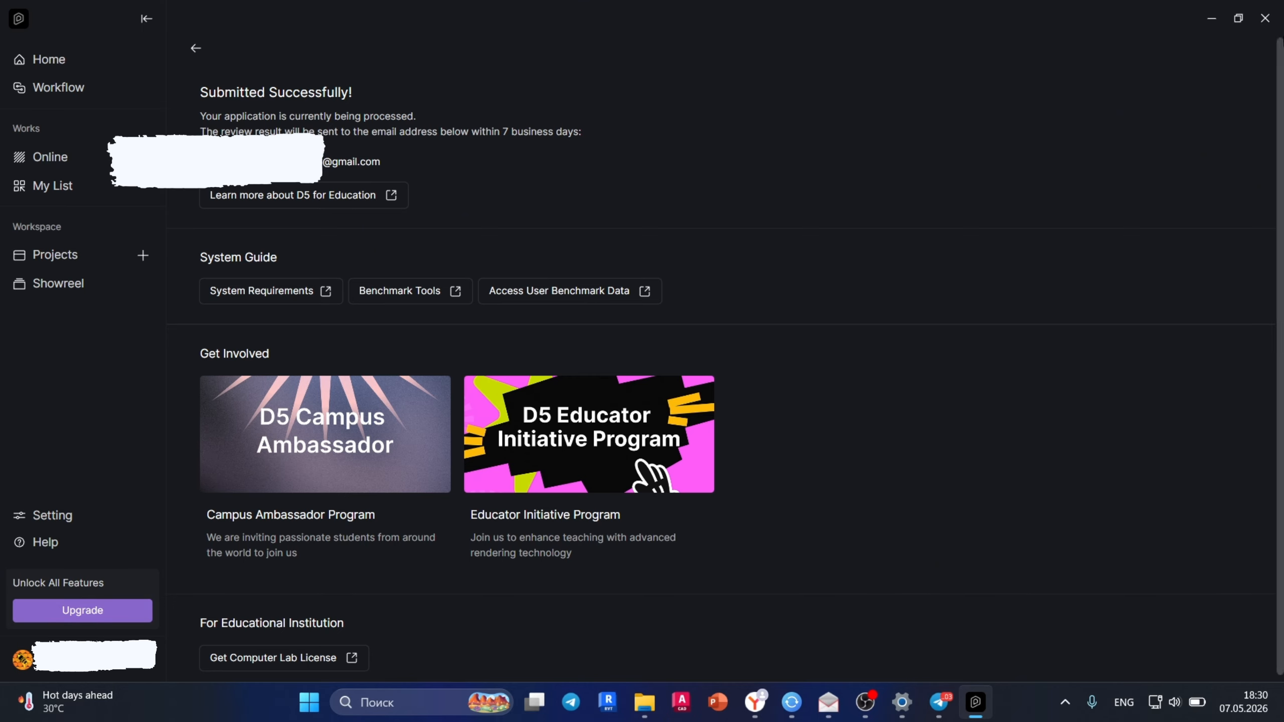
# Close D5 Launcher and minimize the browser and the open Downloads folder windows
pyautogui.click(1267, 18)
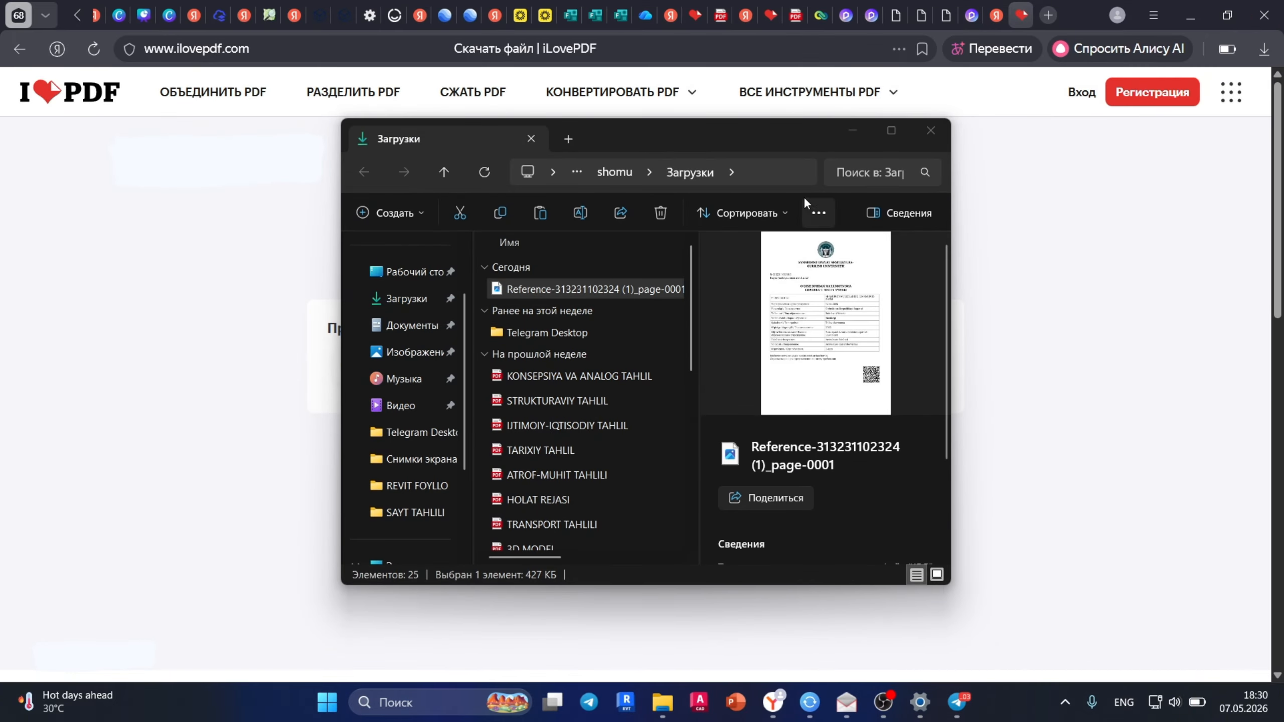
pyautogui.click(852, 134)
pyautogui.click(1191, 16)
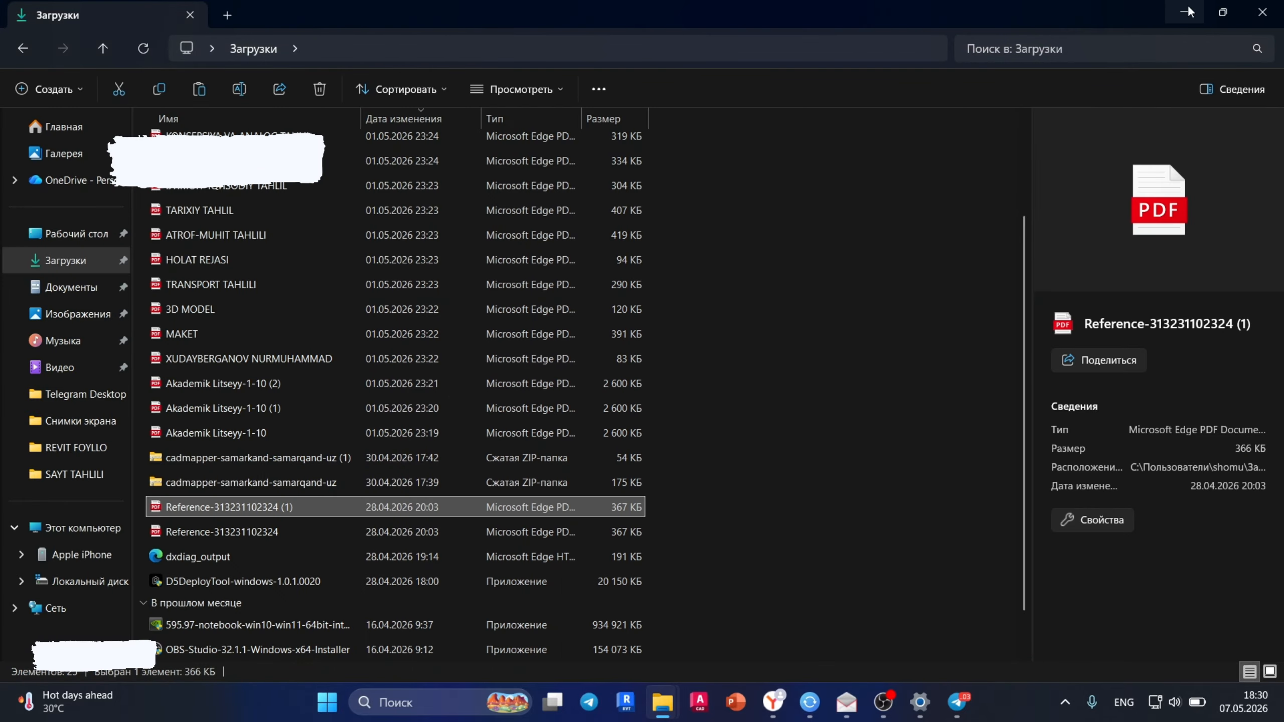
pyautogui.click(1192, 12)
# Find "d5" in the system search, relaunch D5 Launcher, and go back from the submission page to the Account page
pyautogui.press('super')
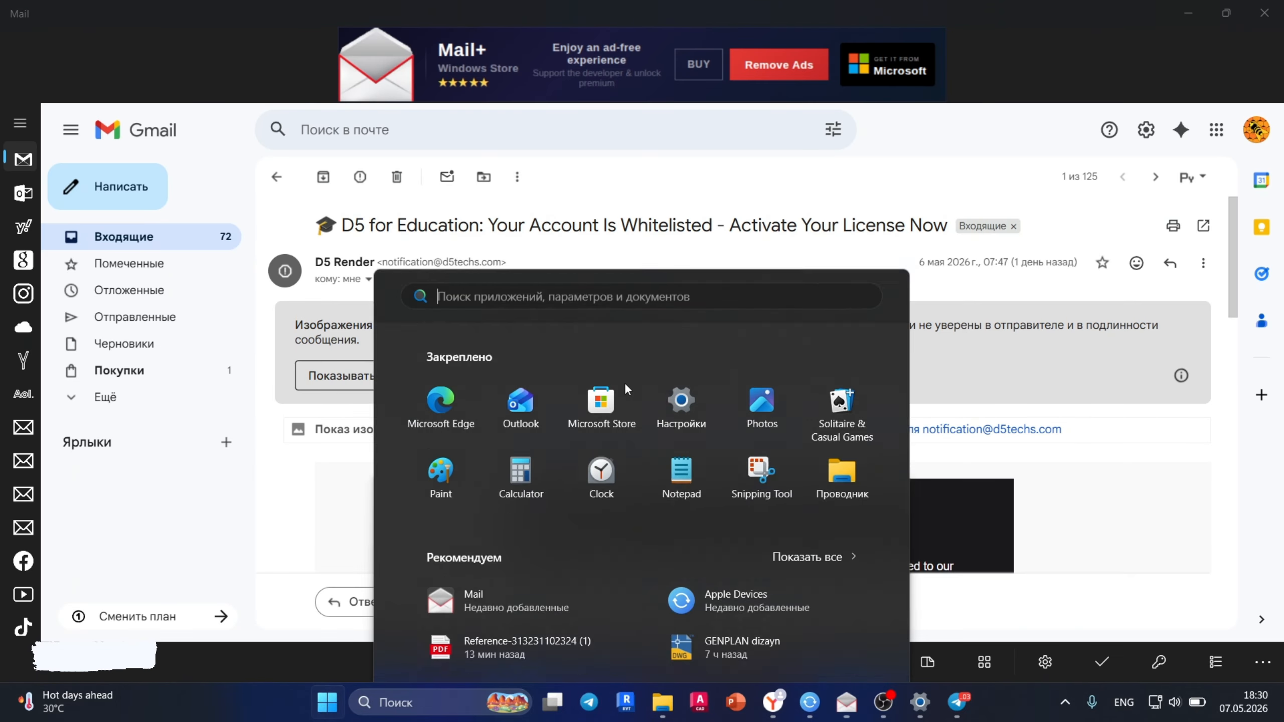
pyautogui.write('d5')
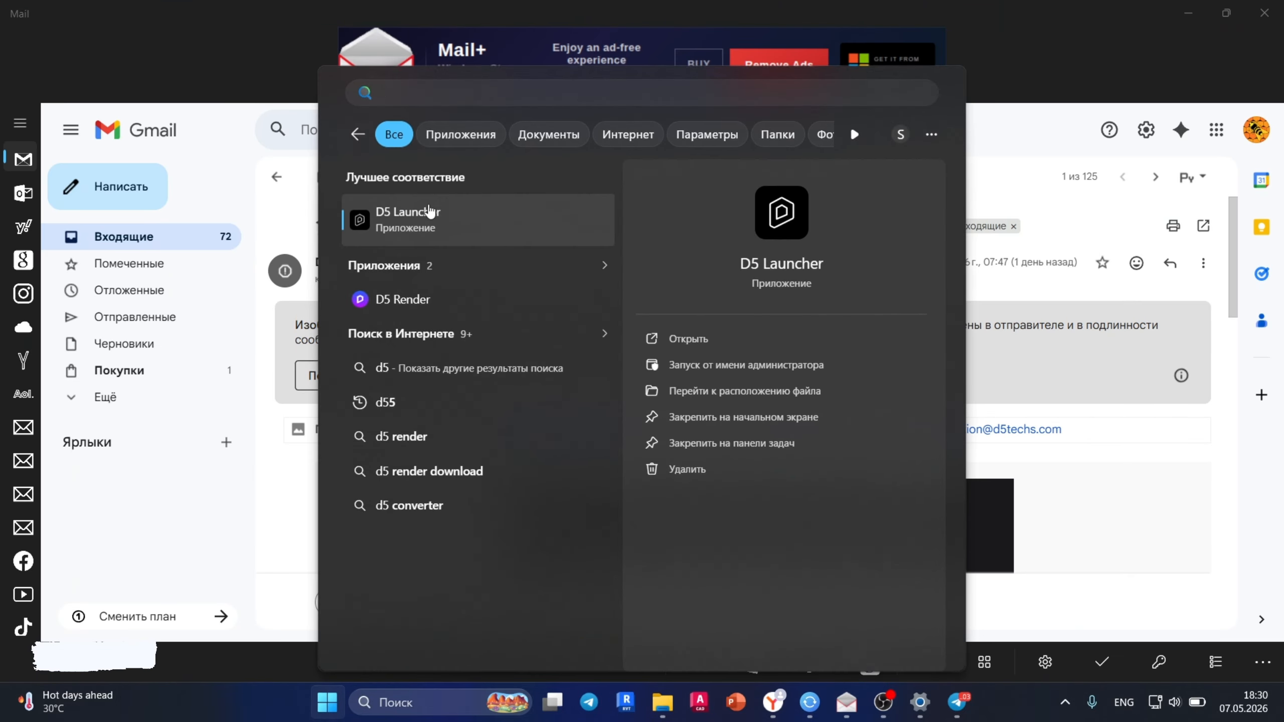
pyautogui.click(429, 213)
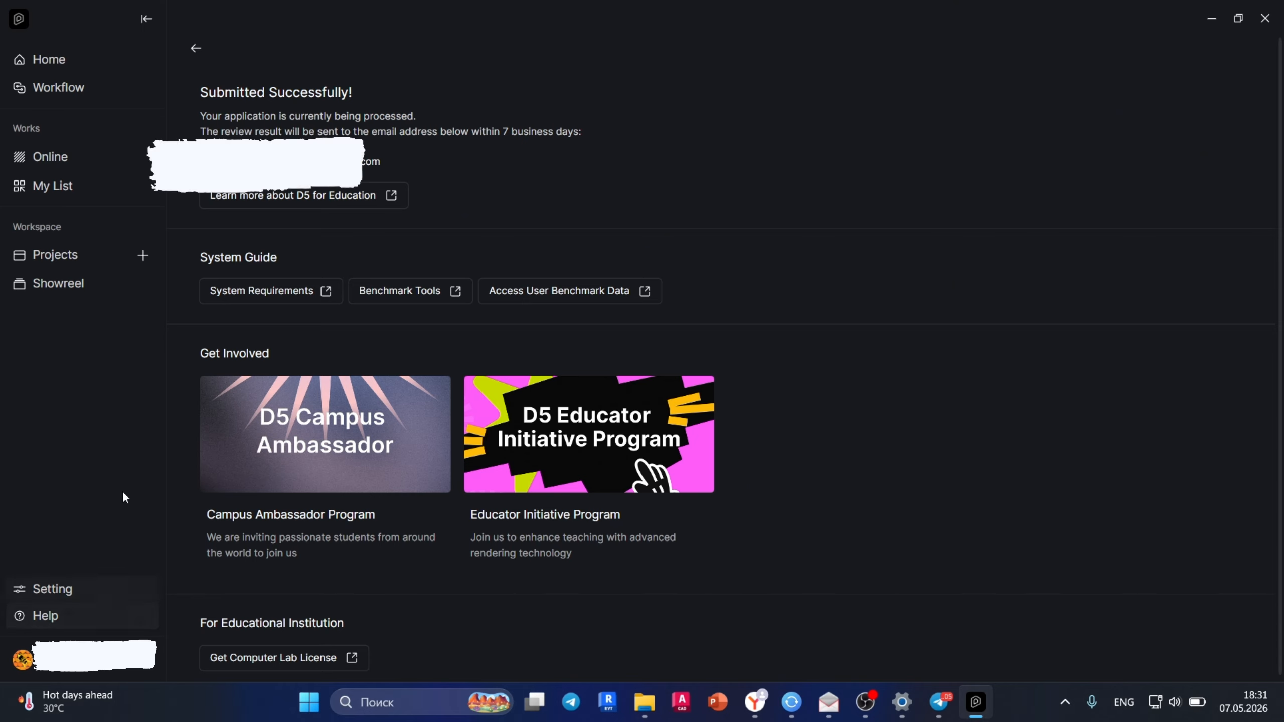
pyautogui.click(202, 53)
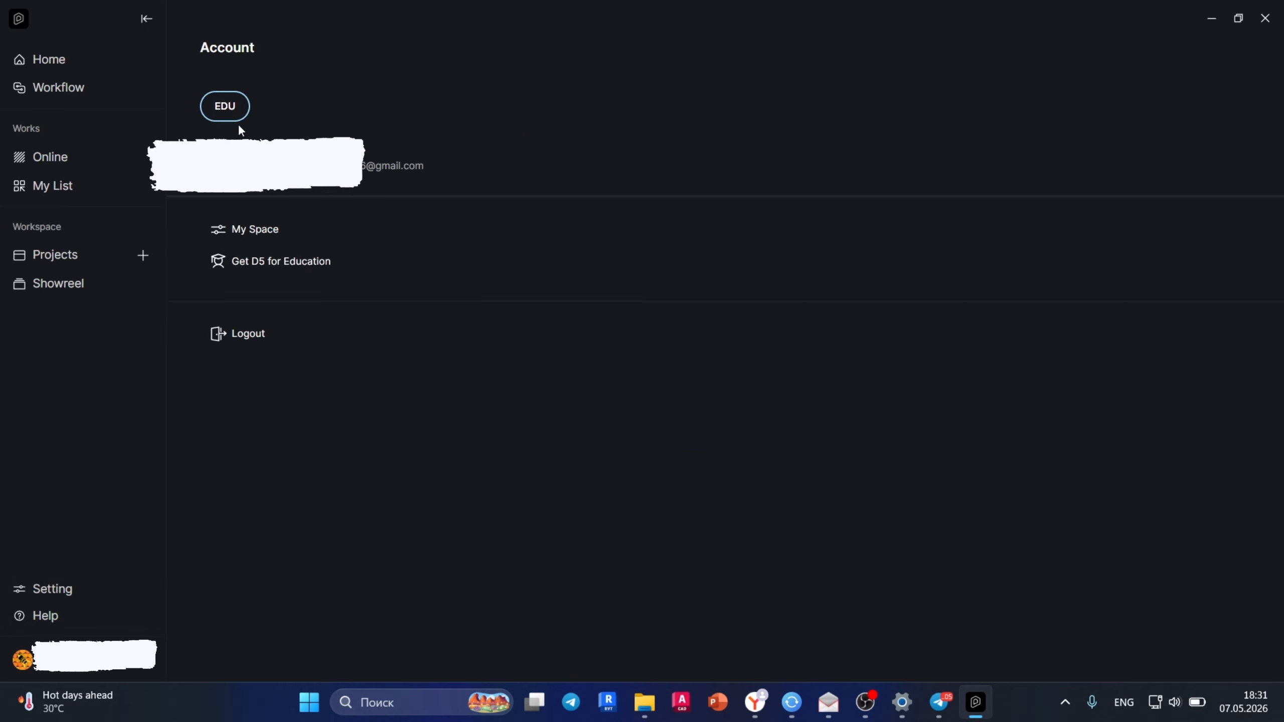